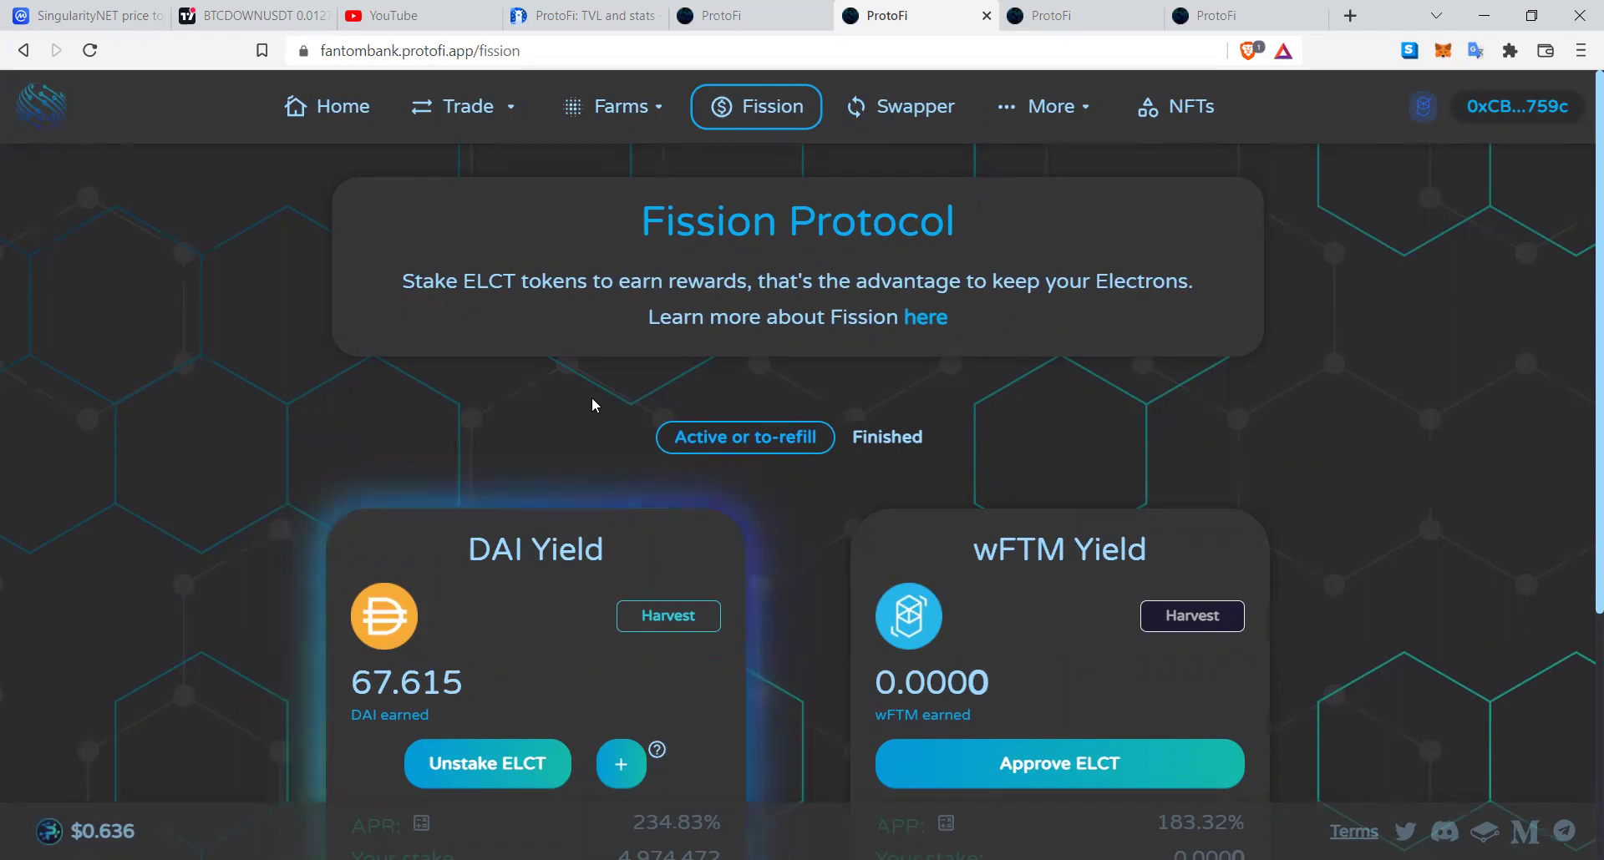
# Step: Examine the DAI Yield and wFTM Yield staking cards on the Fission page, including the wFTM pool's APR
pyautogui.scroll(-3, 565, 443)
pyautogui.moveTo(503, 504); pyautogui.dragTo(336, 435)
pyautogui.moveTo(867, 302); pyautogui.dragTo(1185, 339)
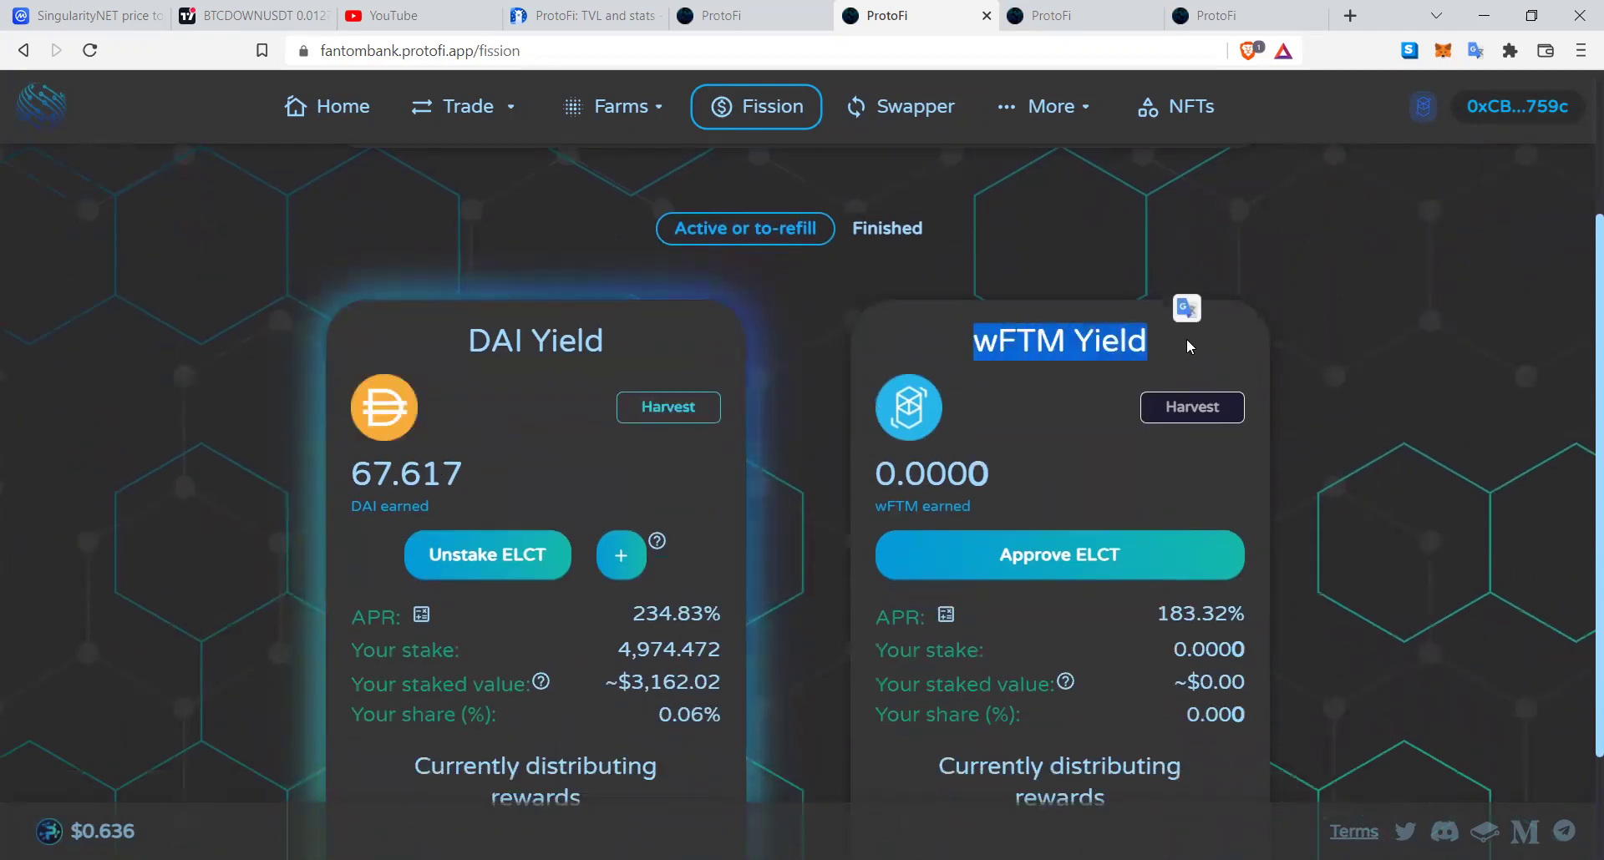
pyautogui.click(1149, 342)
pyautogui.moveTo(941, 324); pyautogui.dragTo(1218, 345)
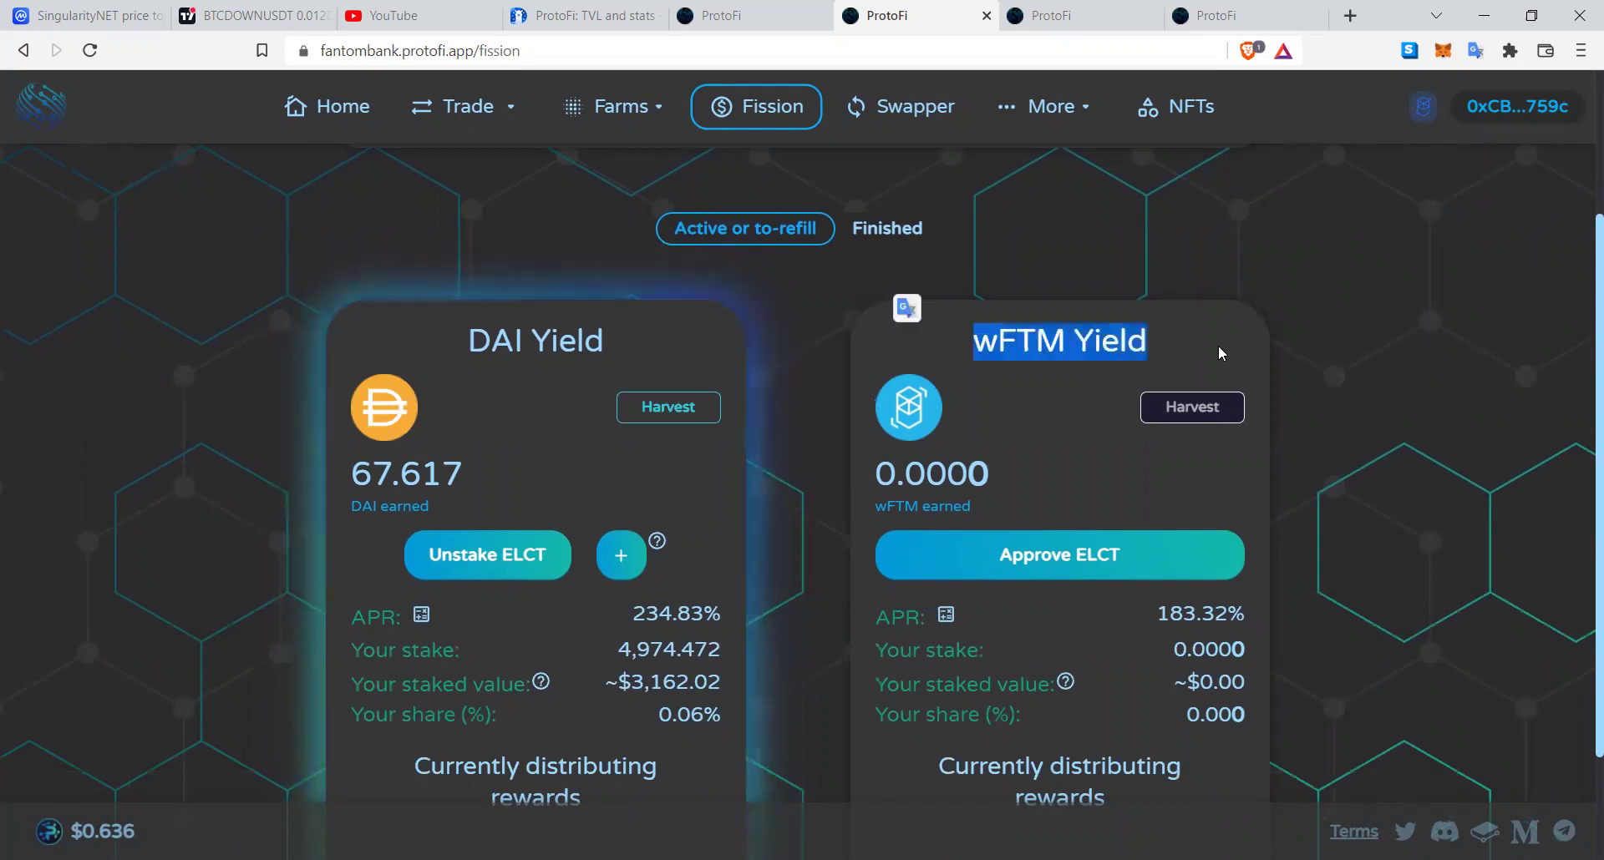
pyautogui.scroll(-1, 1148, 588)
pyautogui.doubleClick(1229, 502)
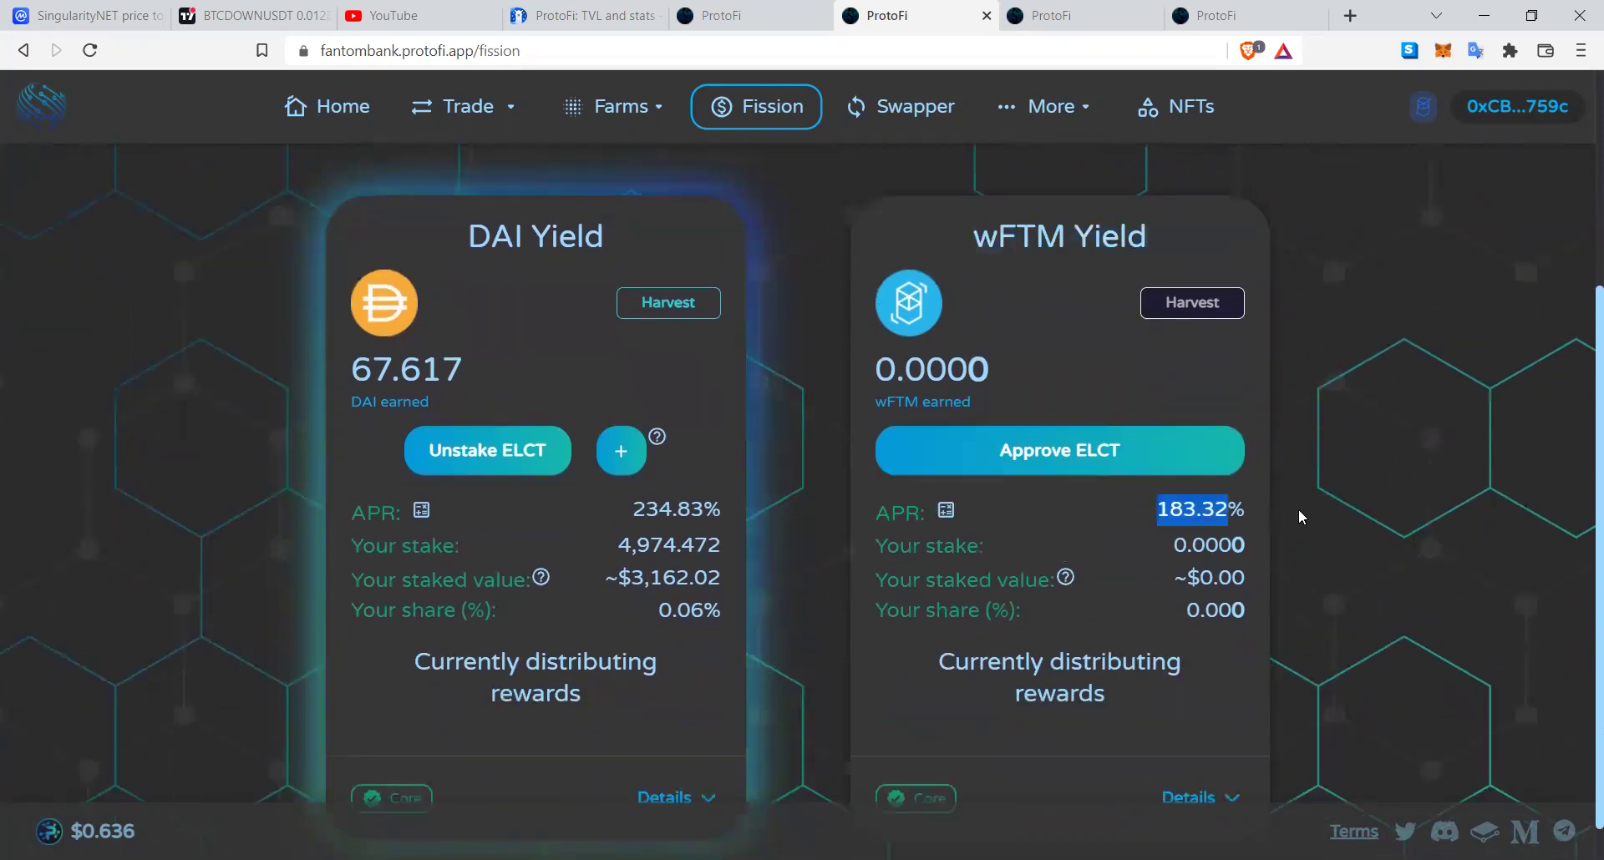
pyautogui.click(1325, 503)
pyautogui.scroll(3, 1334, 509)
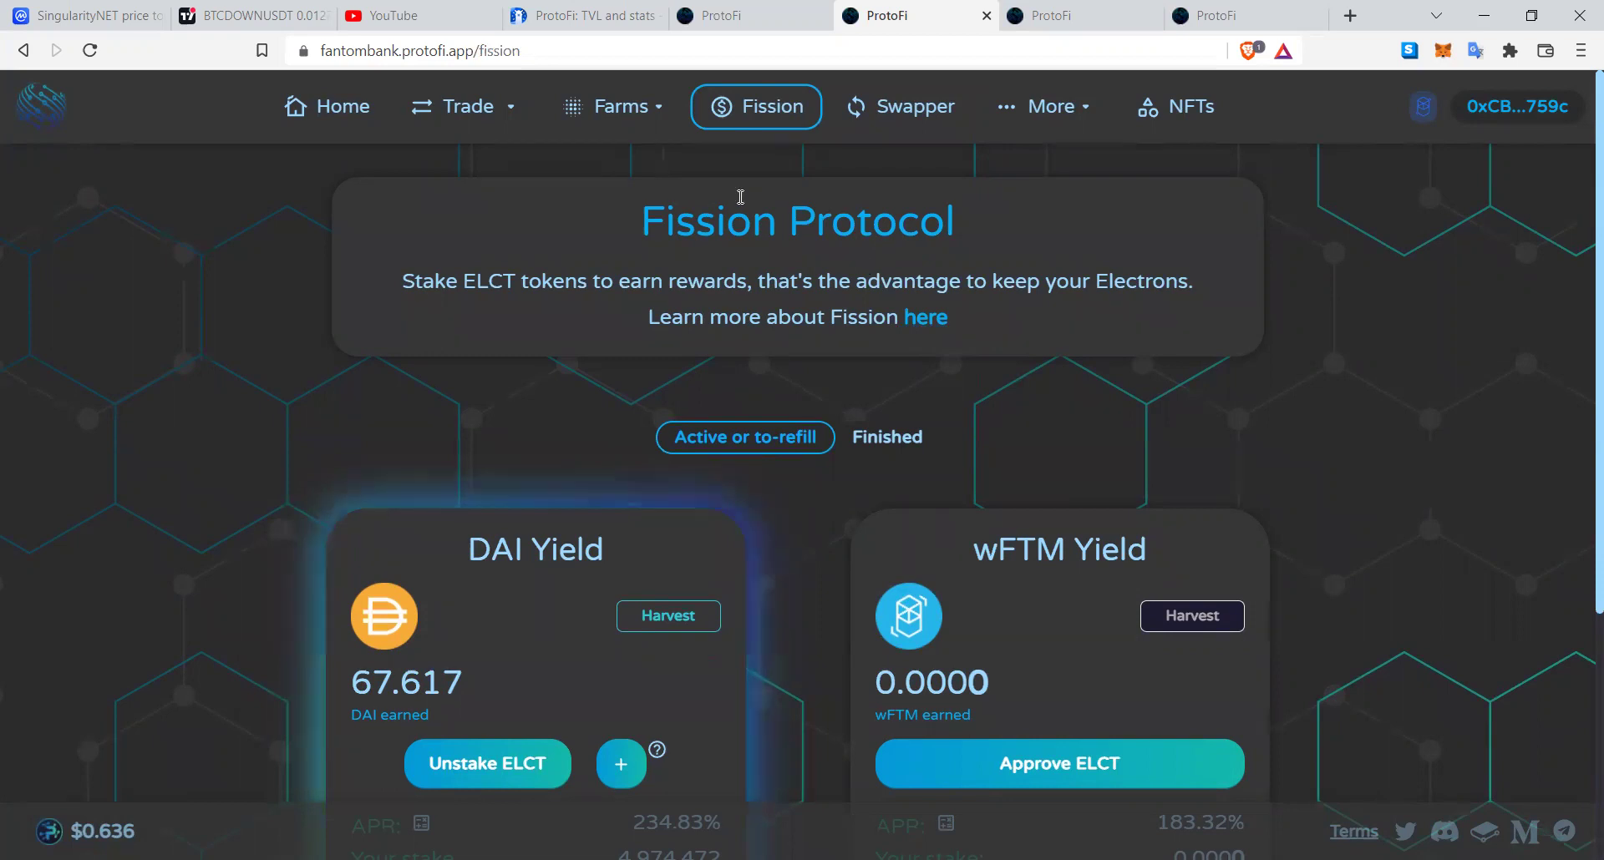
# Step: Close the surplus ProtoFi tabs, leaving the one showing the Home page open
pyautogui.click(987, 16)
pyautogui.click(987, 17)
pyautogui.click(986, 16)
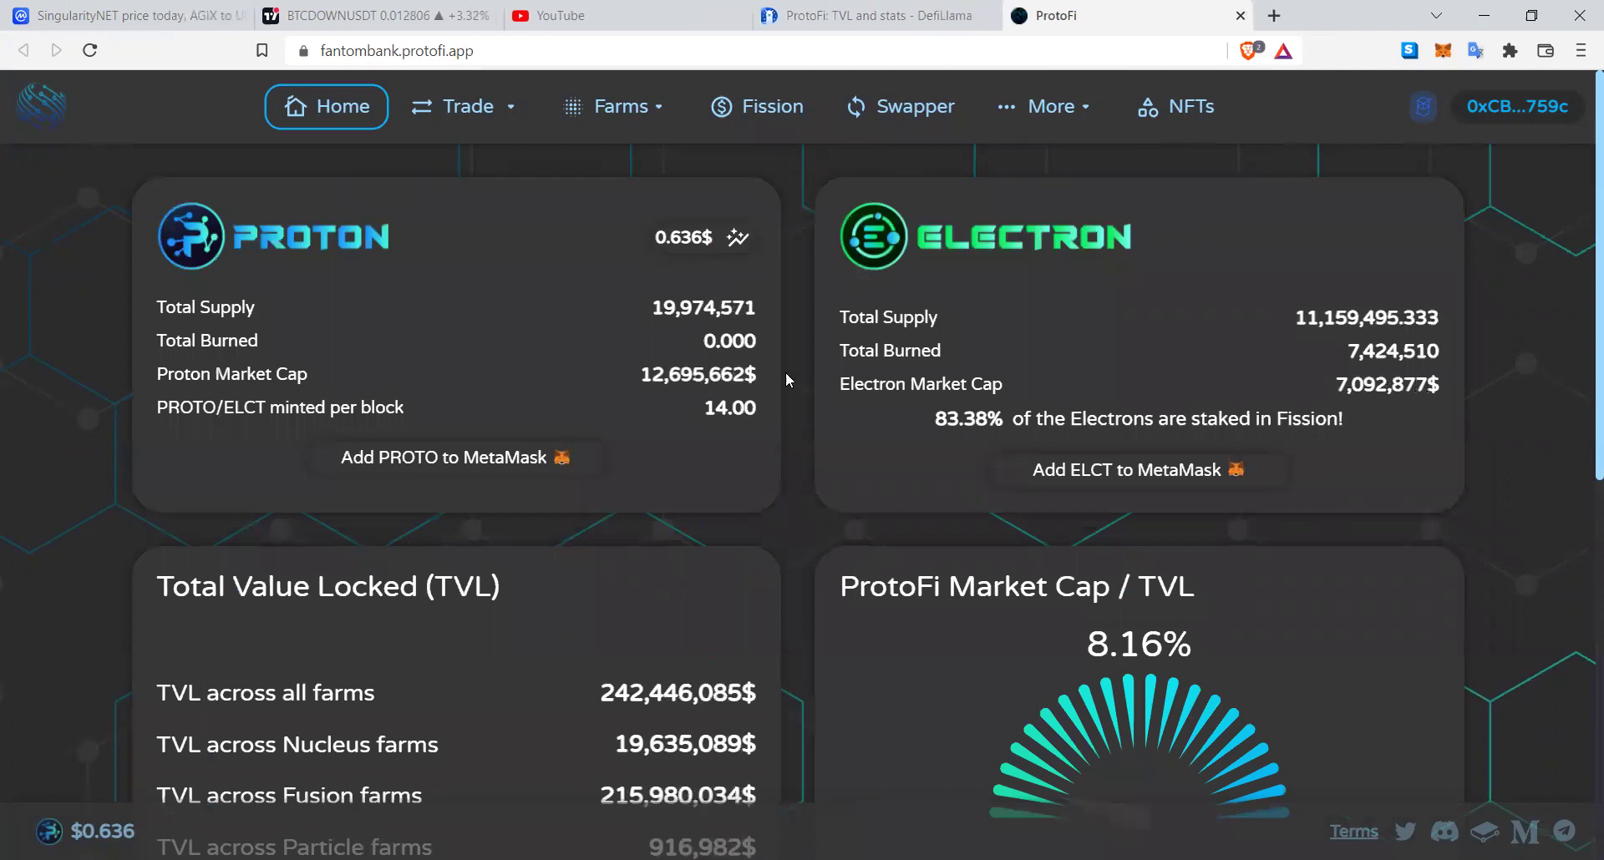
# Step: Open the PROTO-USDC LP liquidity form from the Nucleus farms and enter 1000 as the USDC amount
pyautogui.moveTo(621, 107)
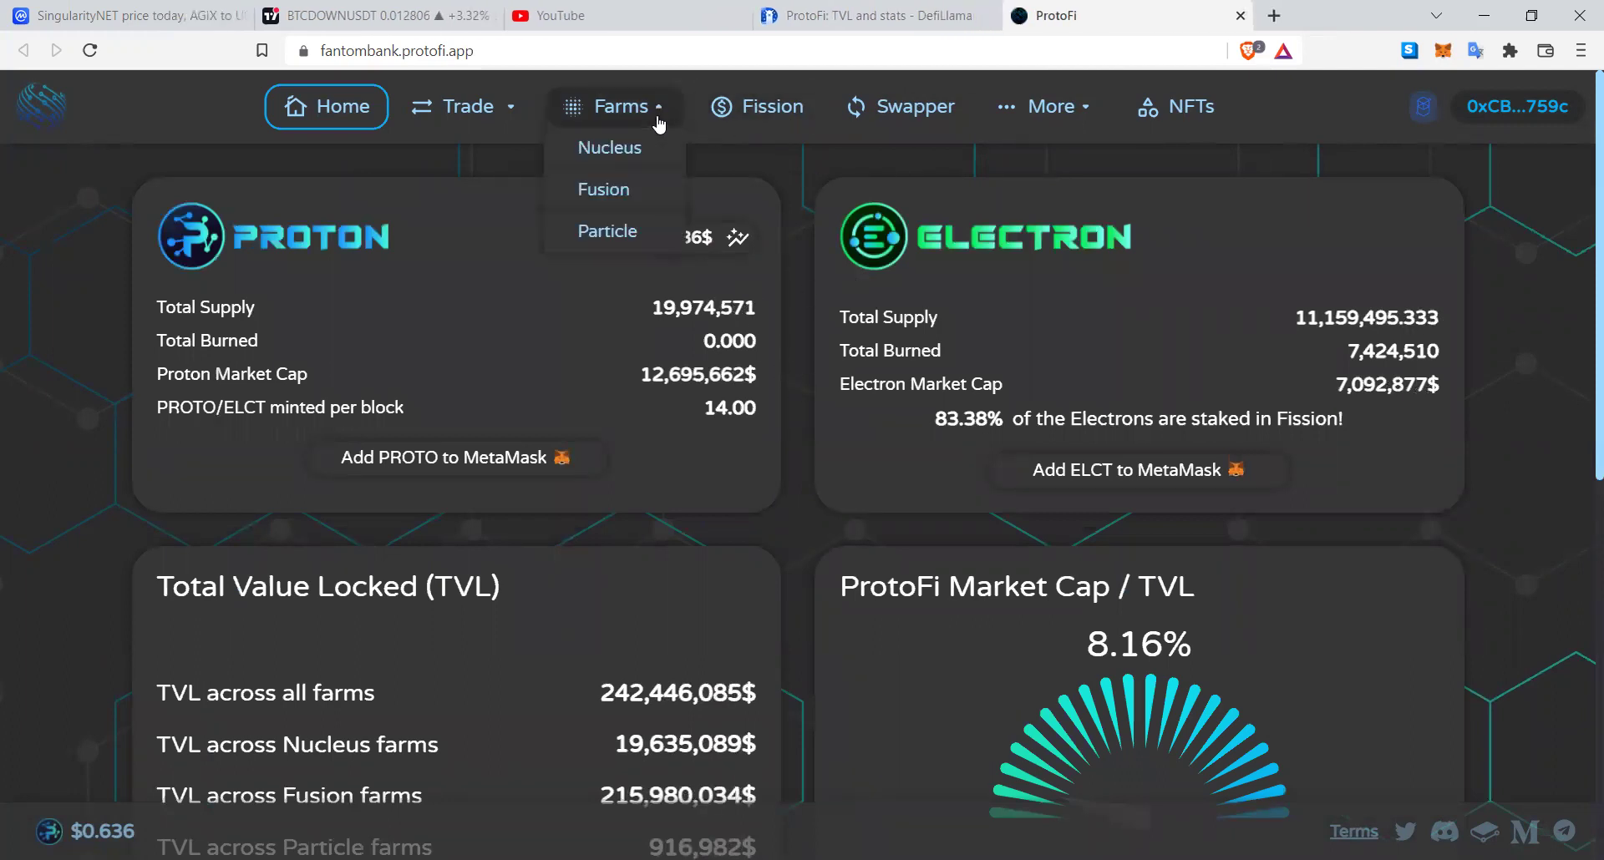
pyautogui.click(628, 160)
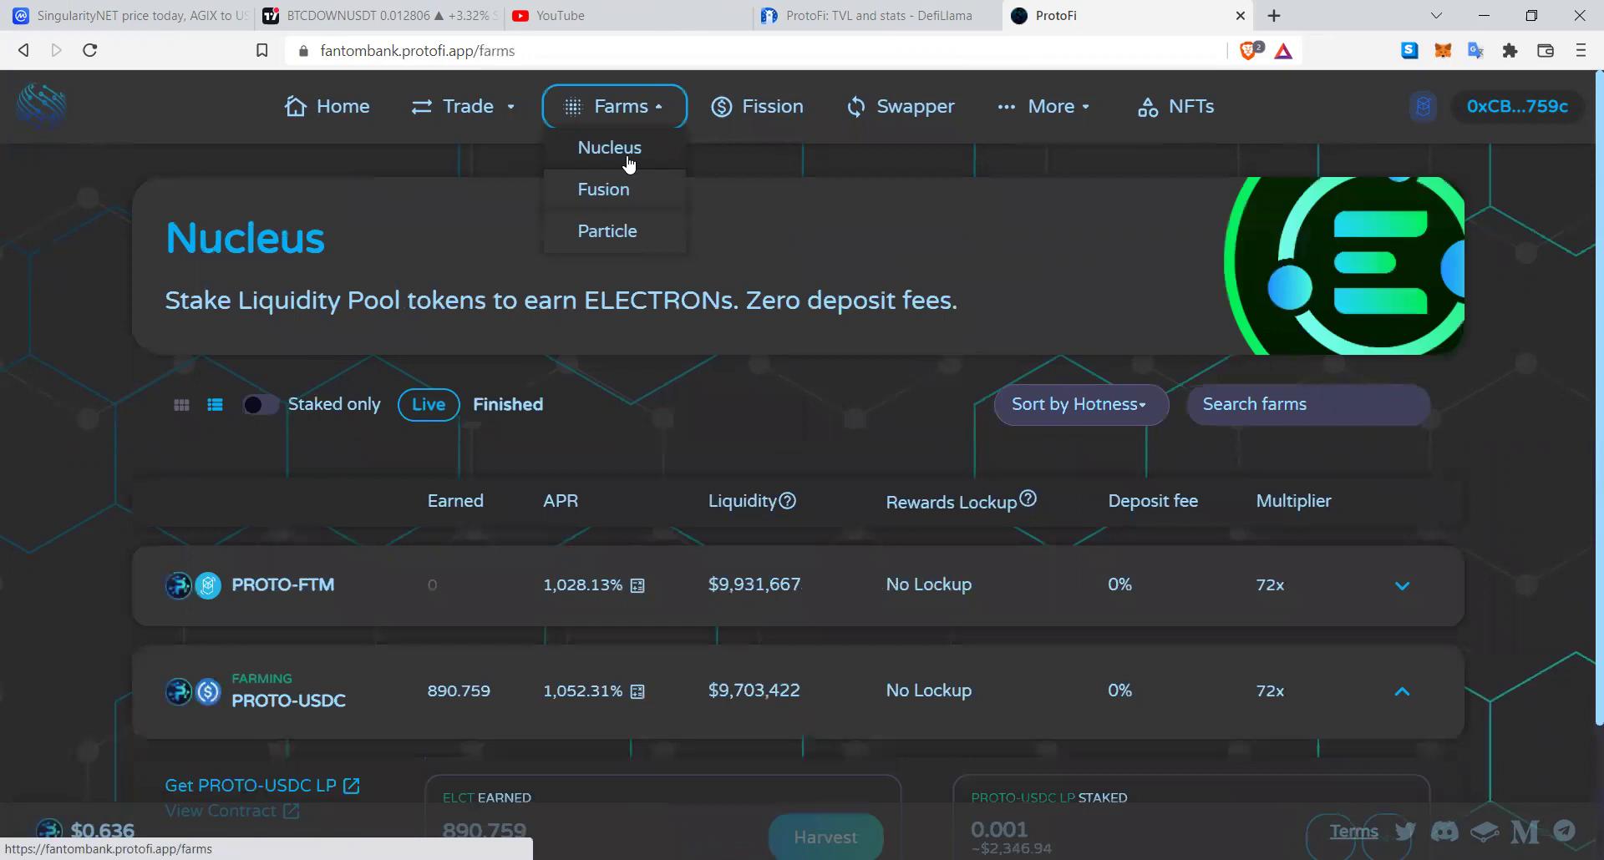
pyautogui.scroll(-2, 665, 614)
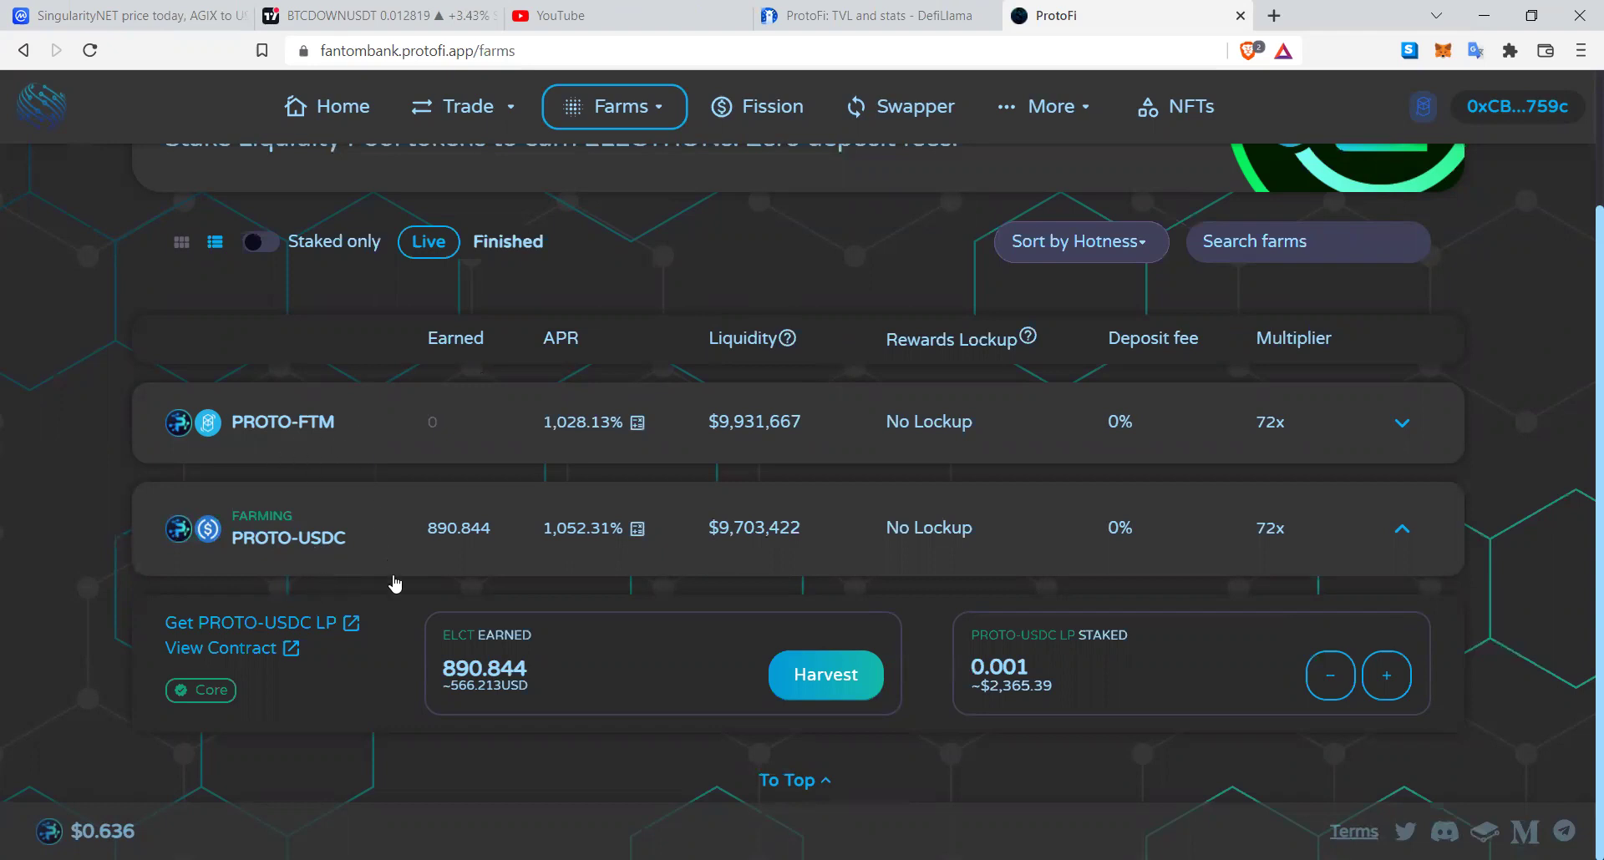
pyautogui.click(231, 629)
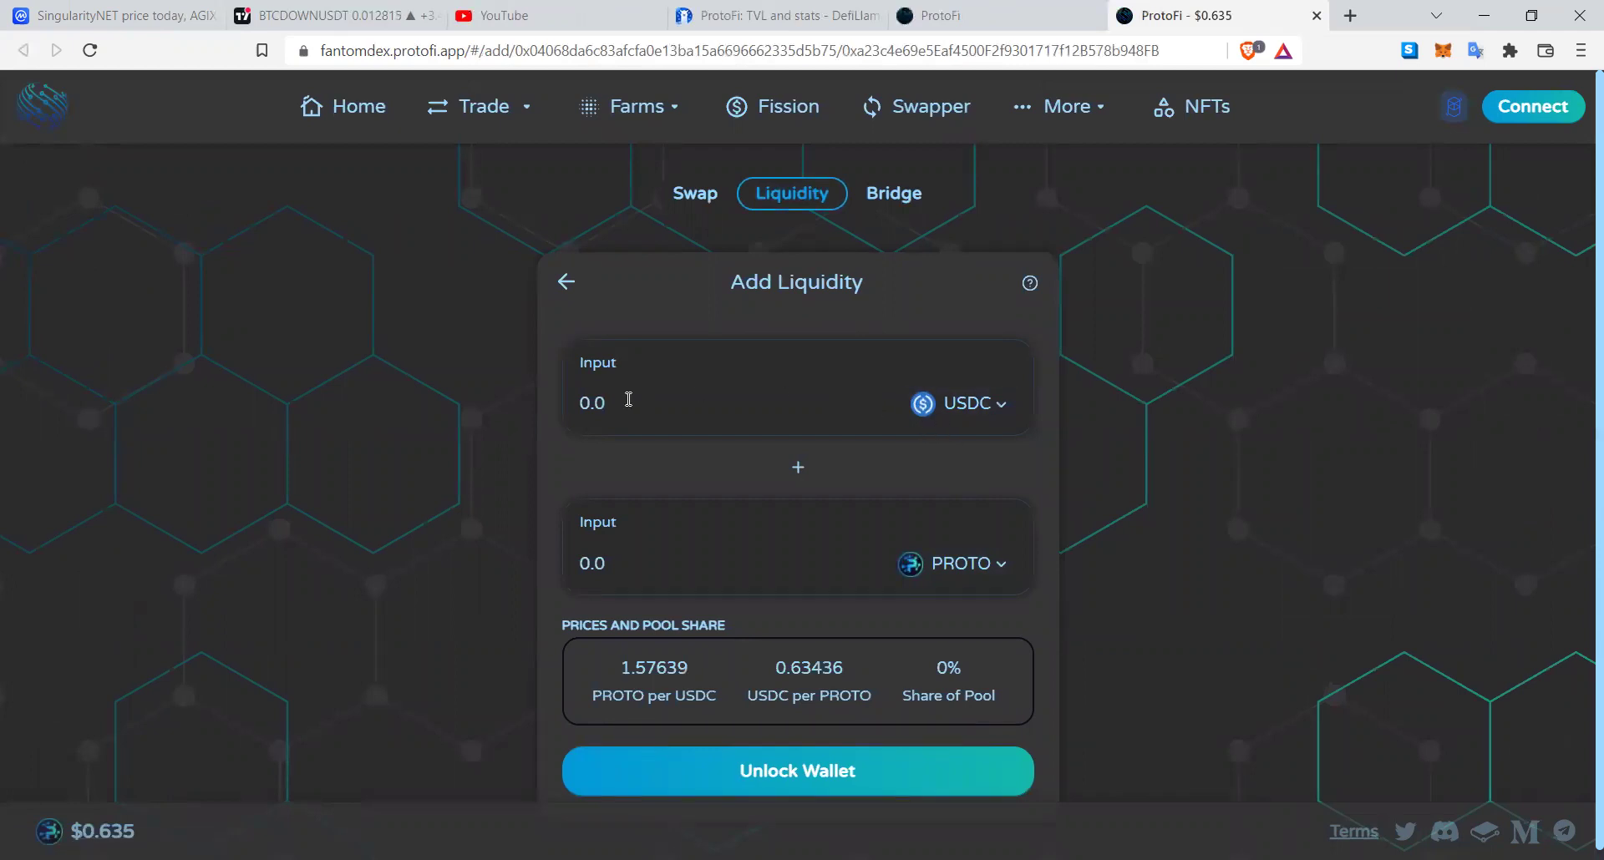
pyautogui.write('1000')
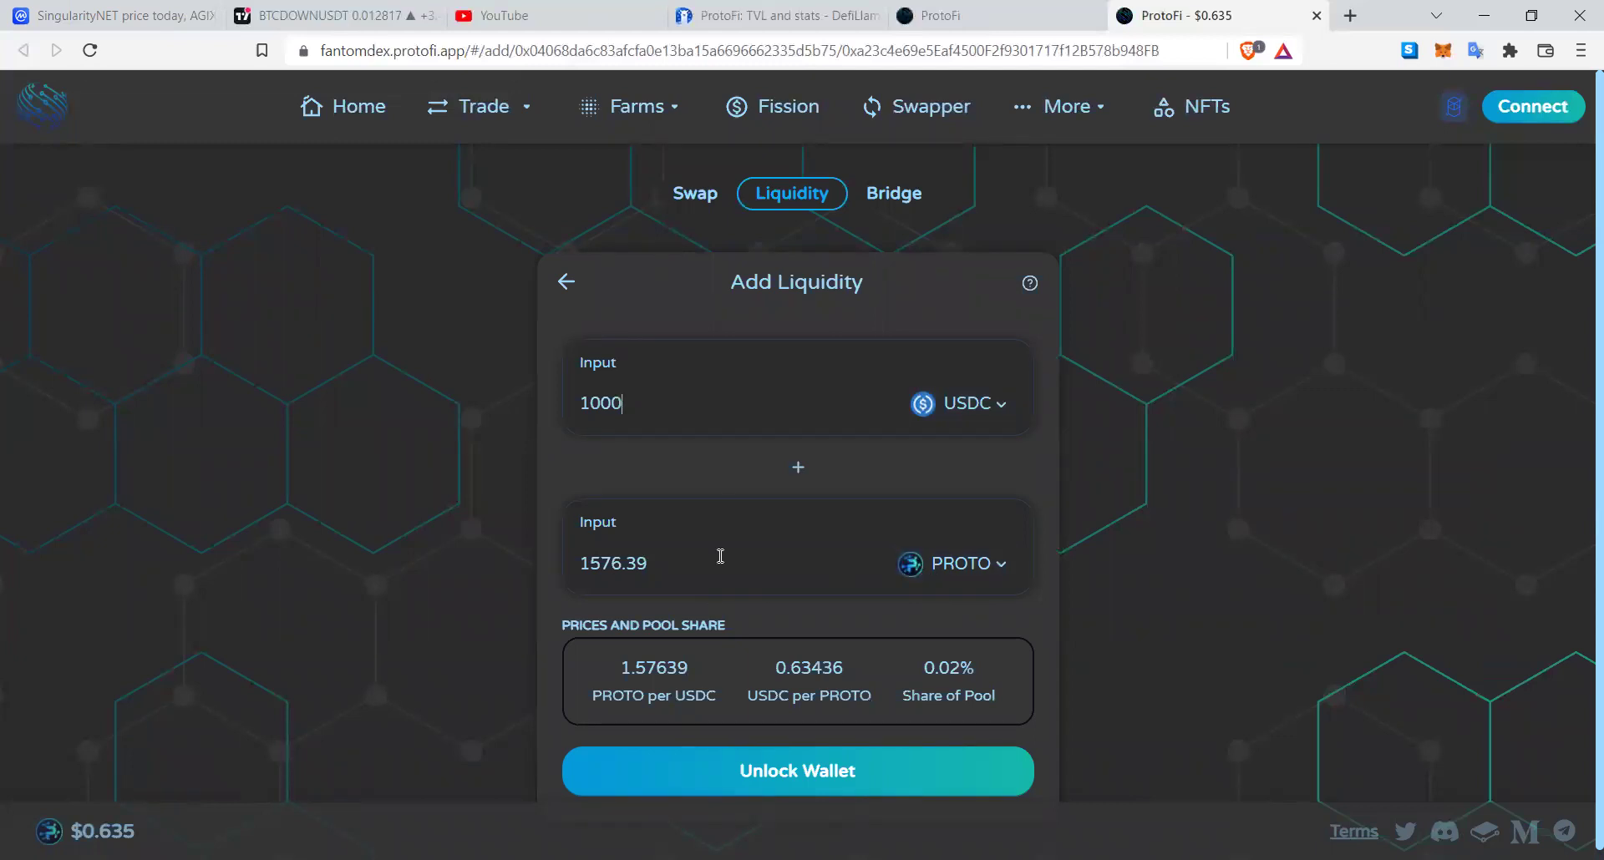
# Step: Connect the wallet on the Swap page and set the From amount to the maximum available FTM
pyautogui.click(693, 199)
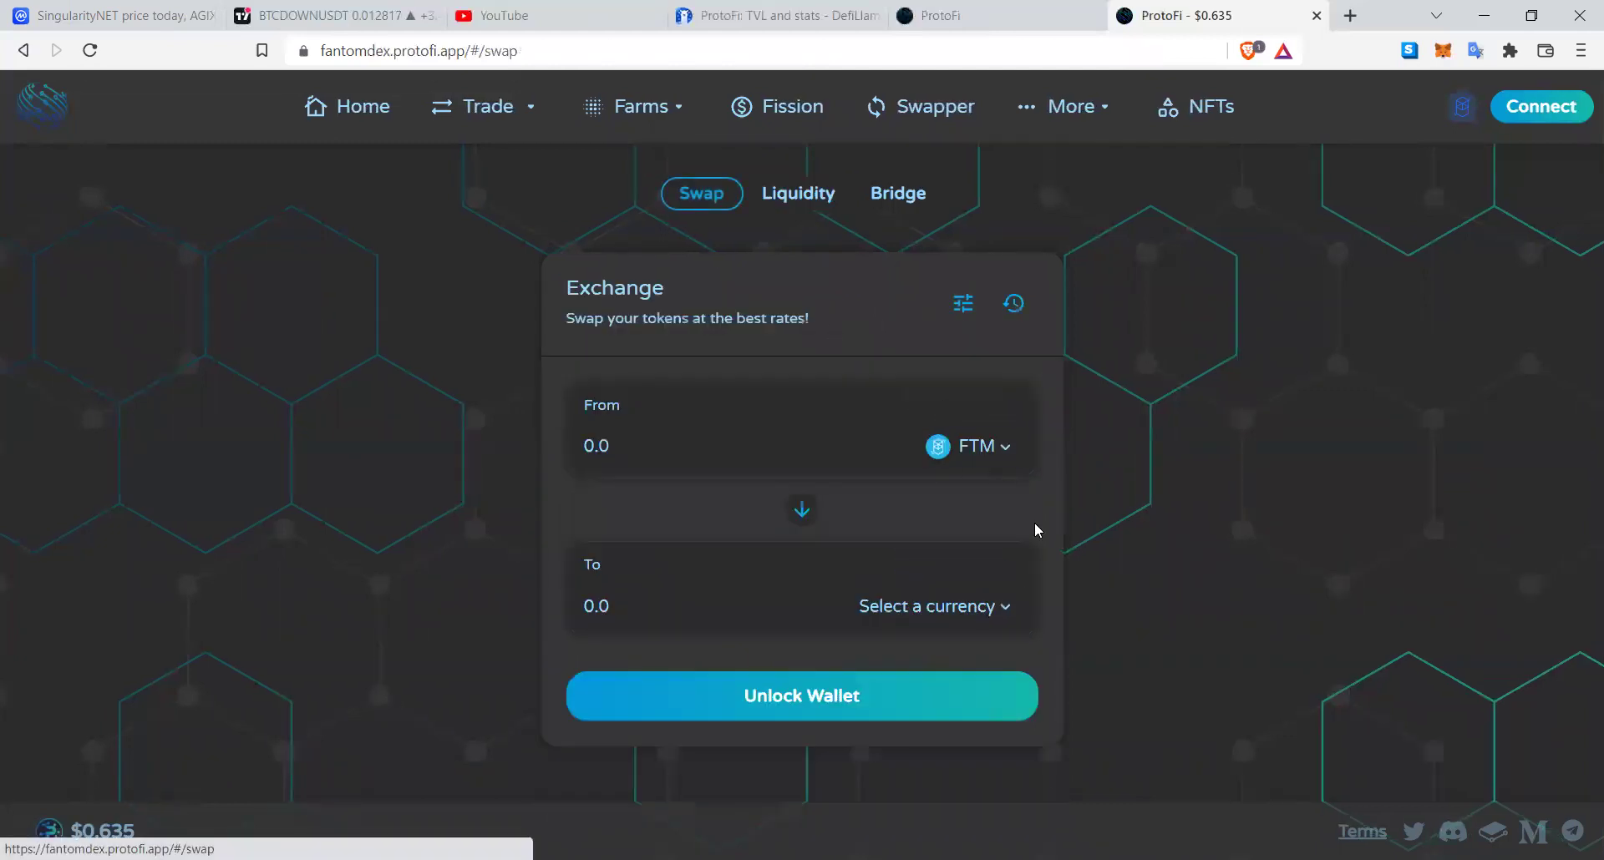
pyautogui.click(1002, 449)
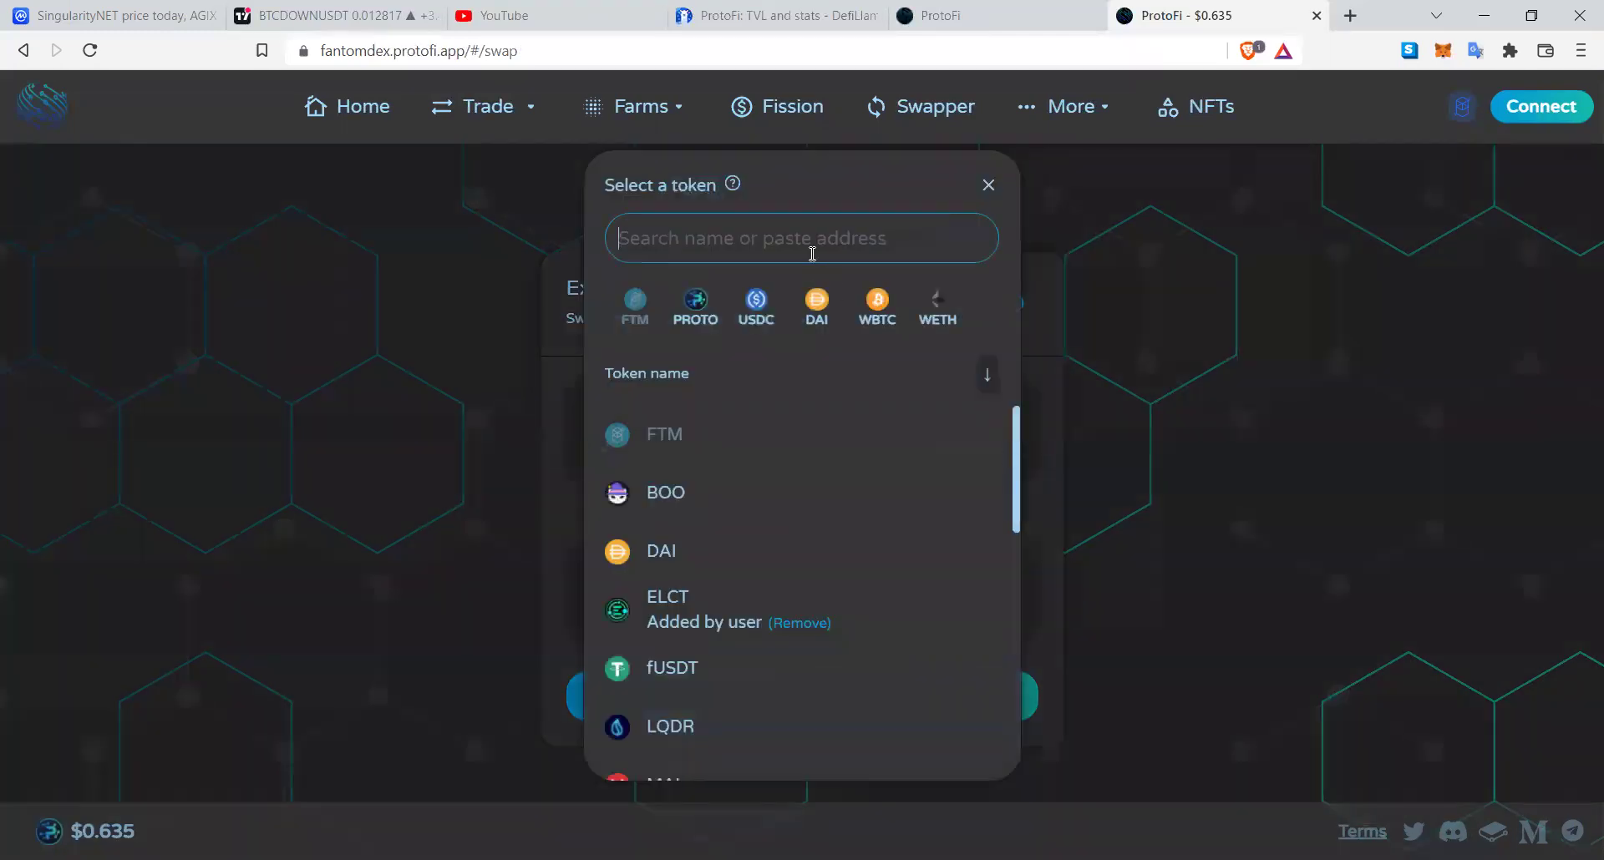
pyautogui.click(988, 184)
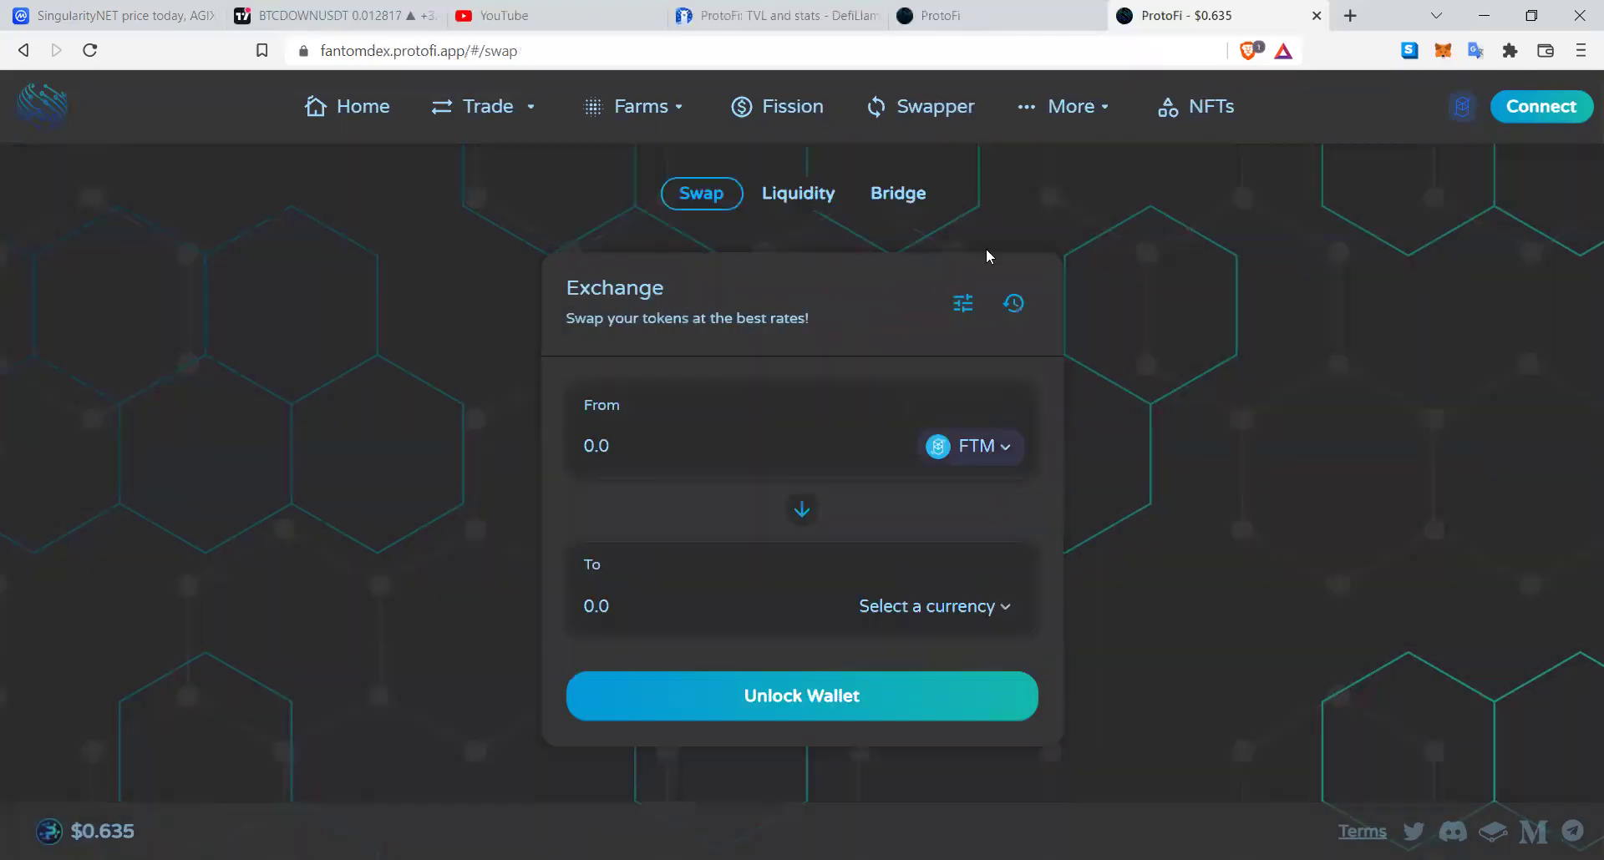
pyautogui.click(1538, 108)
pyautogui.click(833, 585)
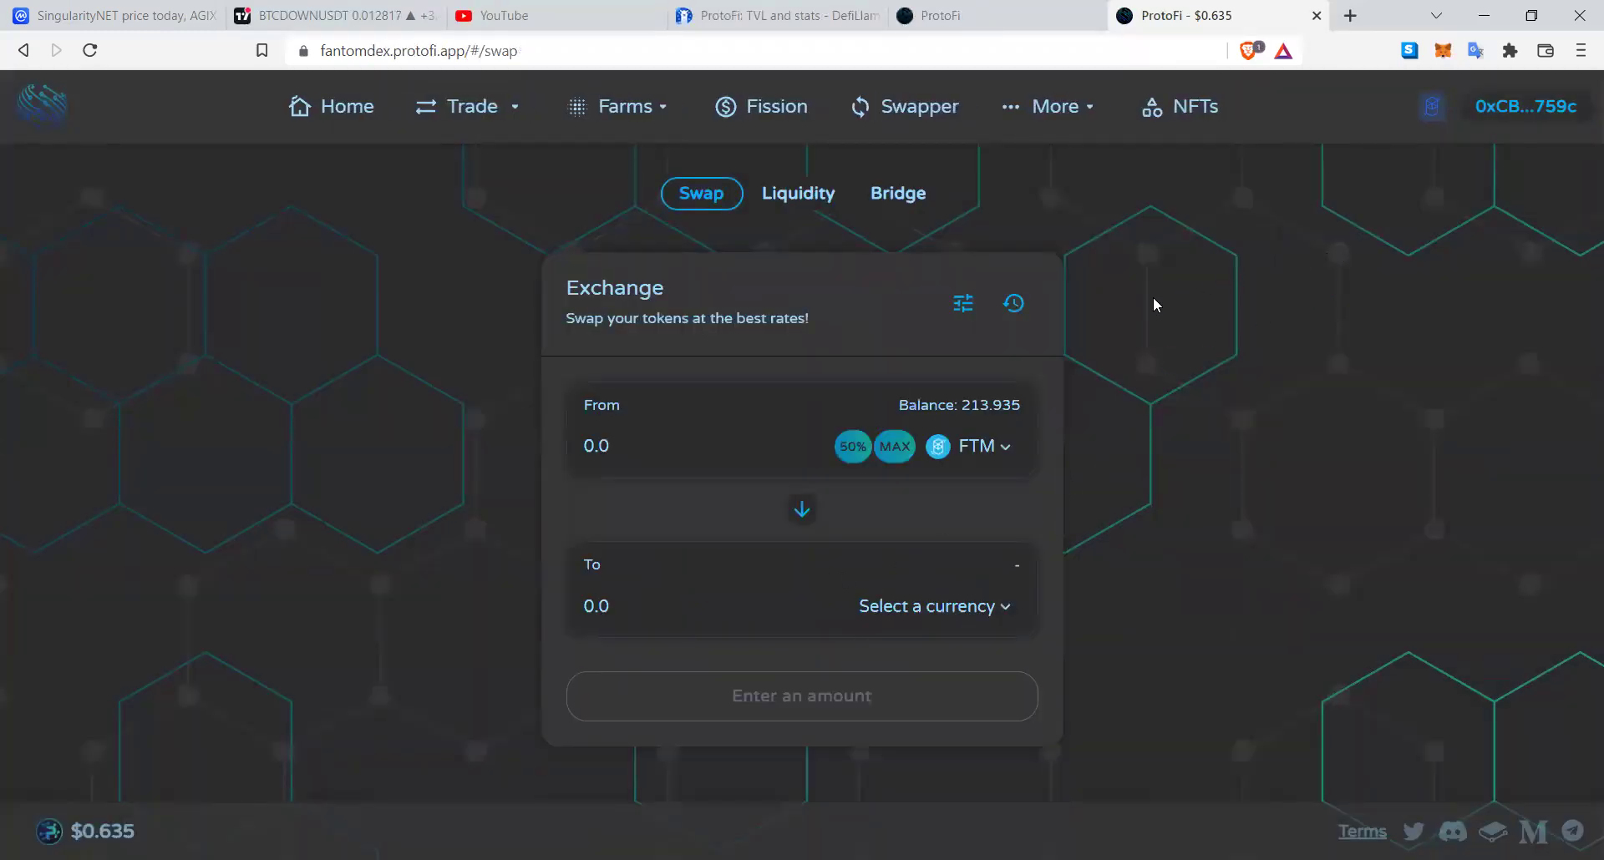
pyautogui.doubleClick(961, 408)
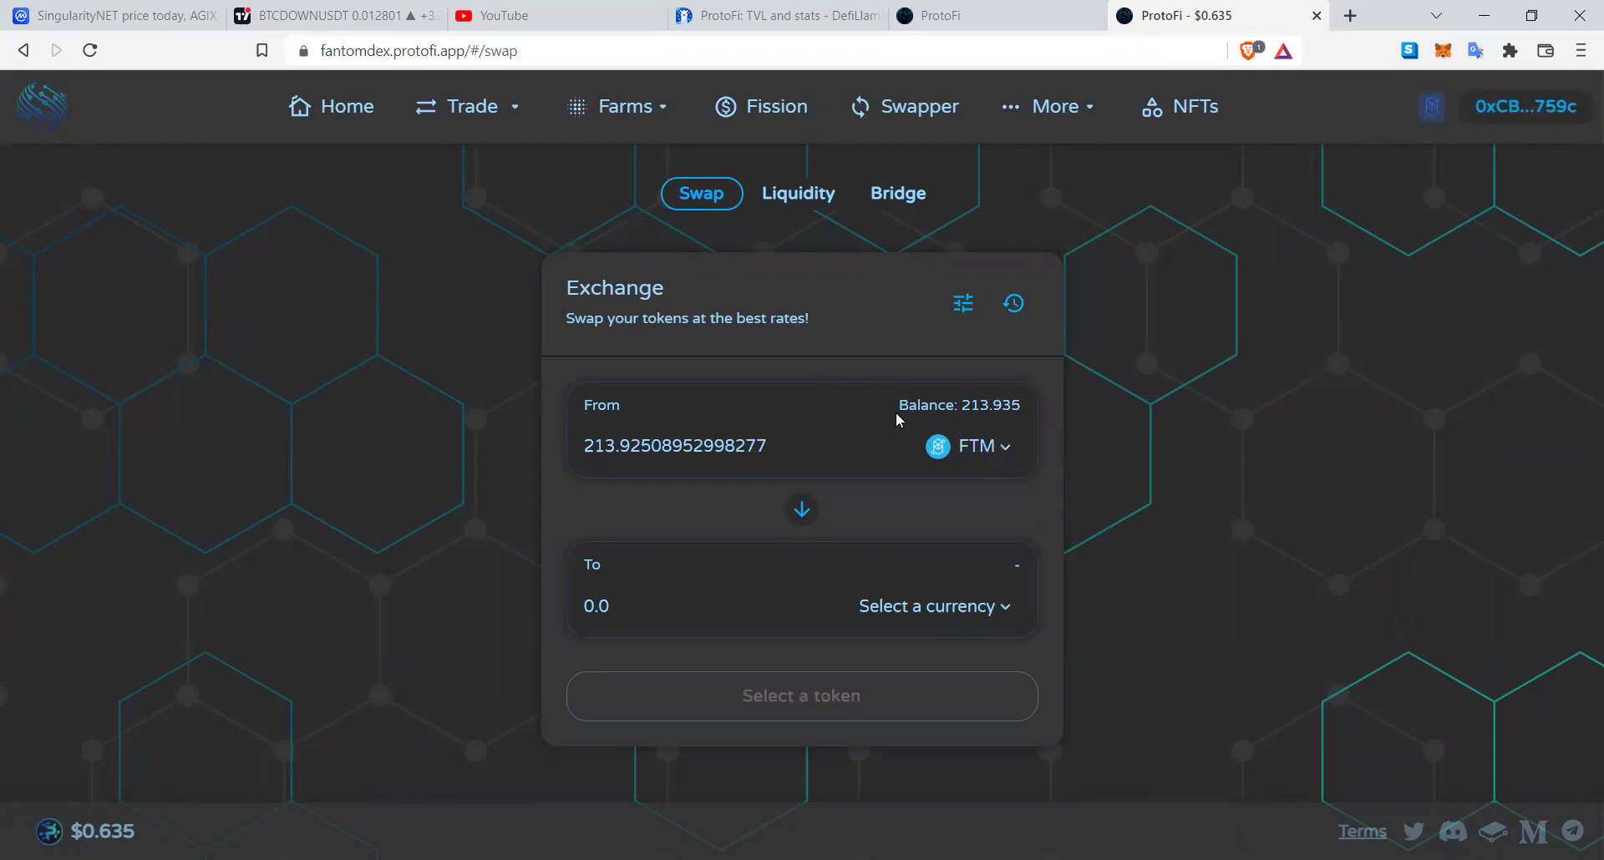
# Step: Open the xPollinate bridge and set up a USDC cross-chain transfer from Binance Smart Chain to Fantom
pyautogui.click(908, 201)
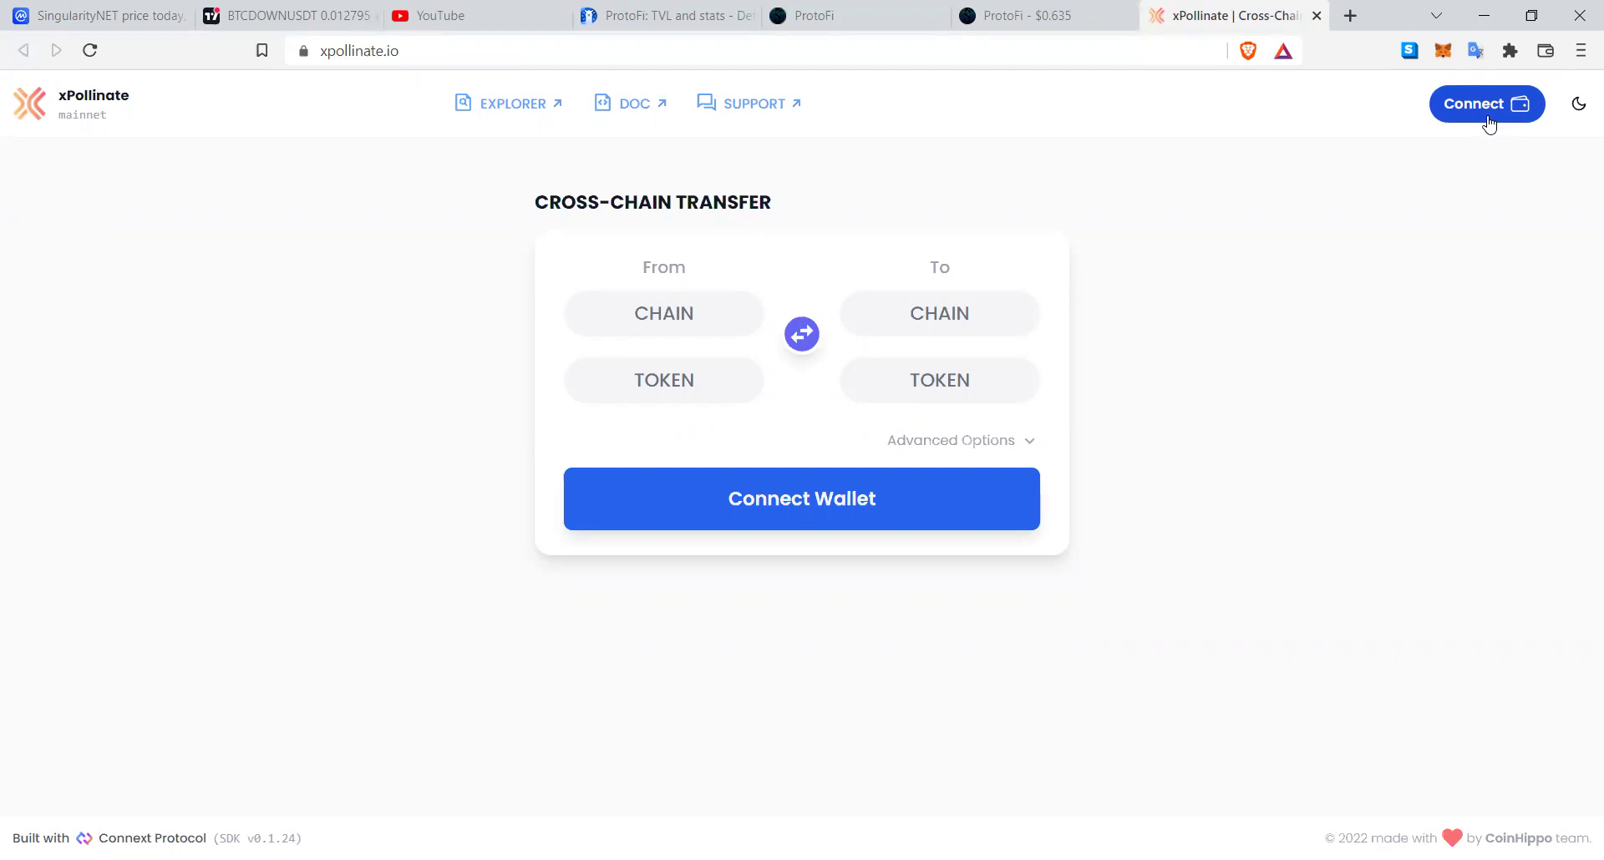
pyautogui.click(698, 324)
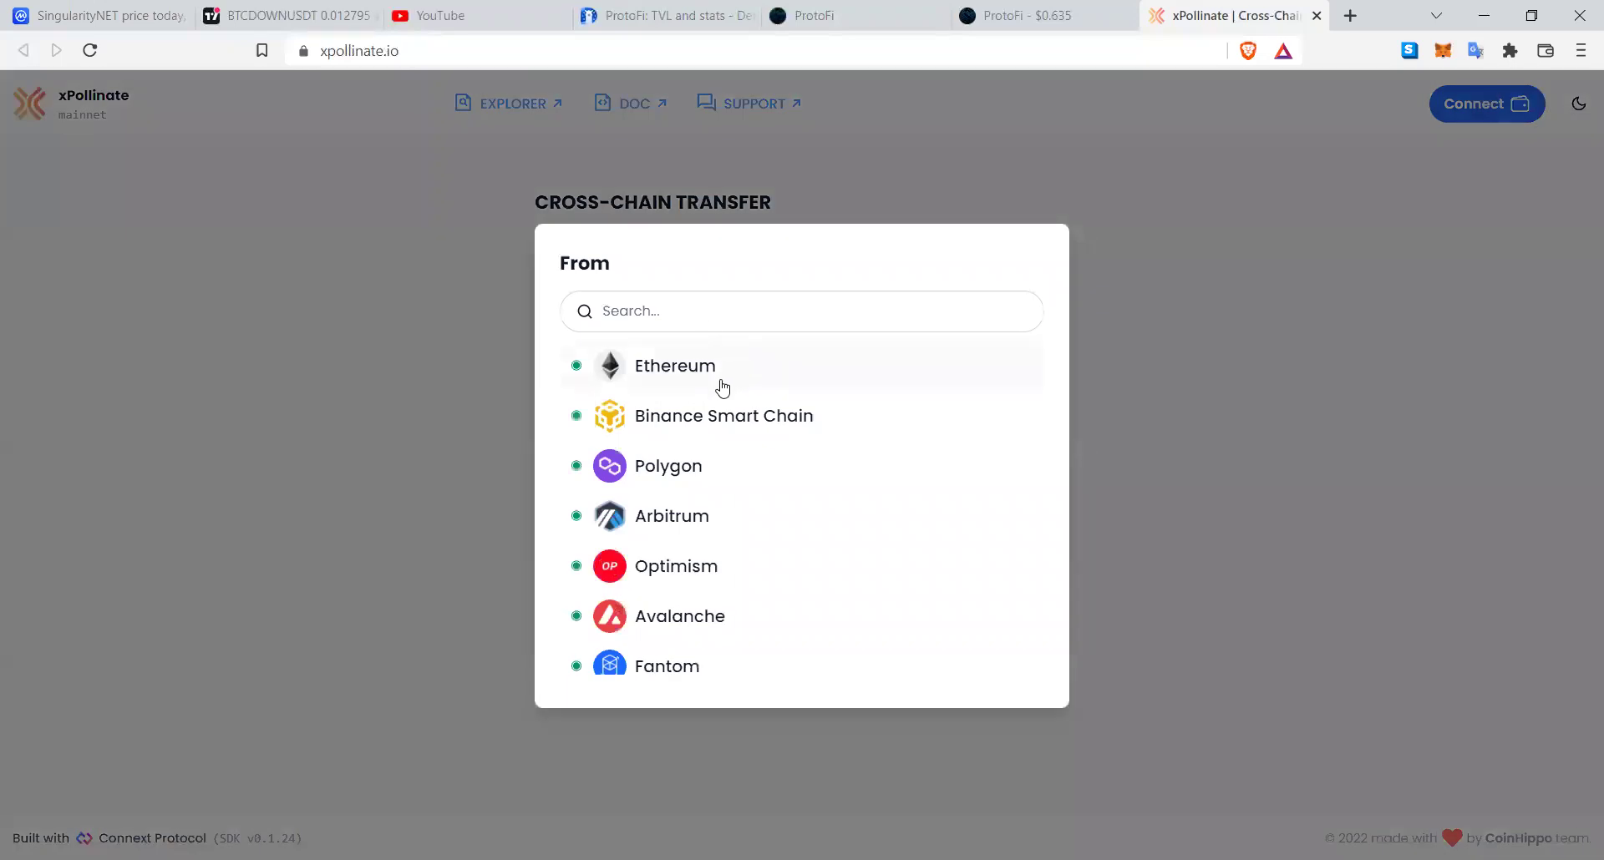
pyautogui.click(729, 432)
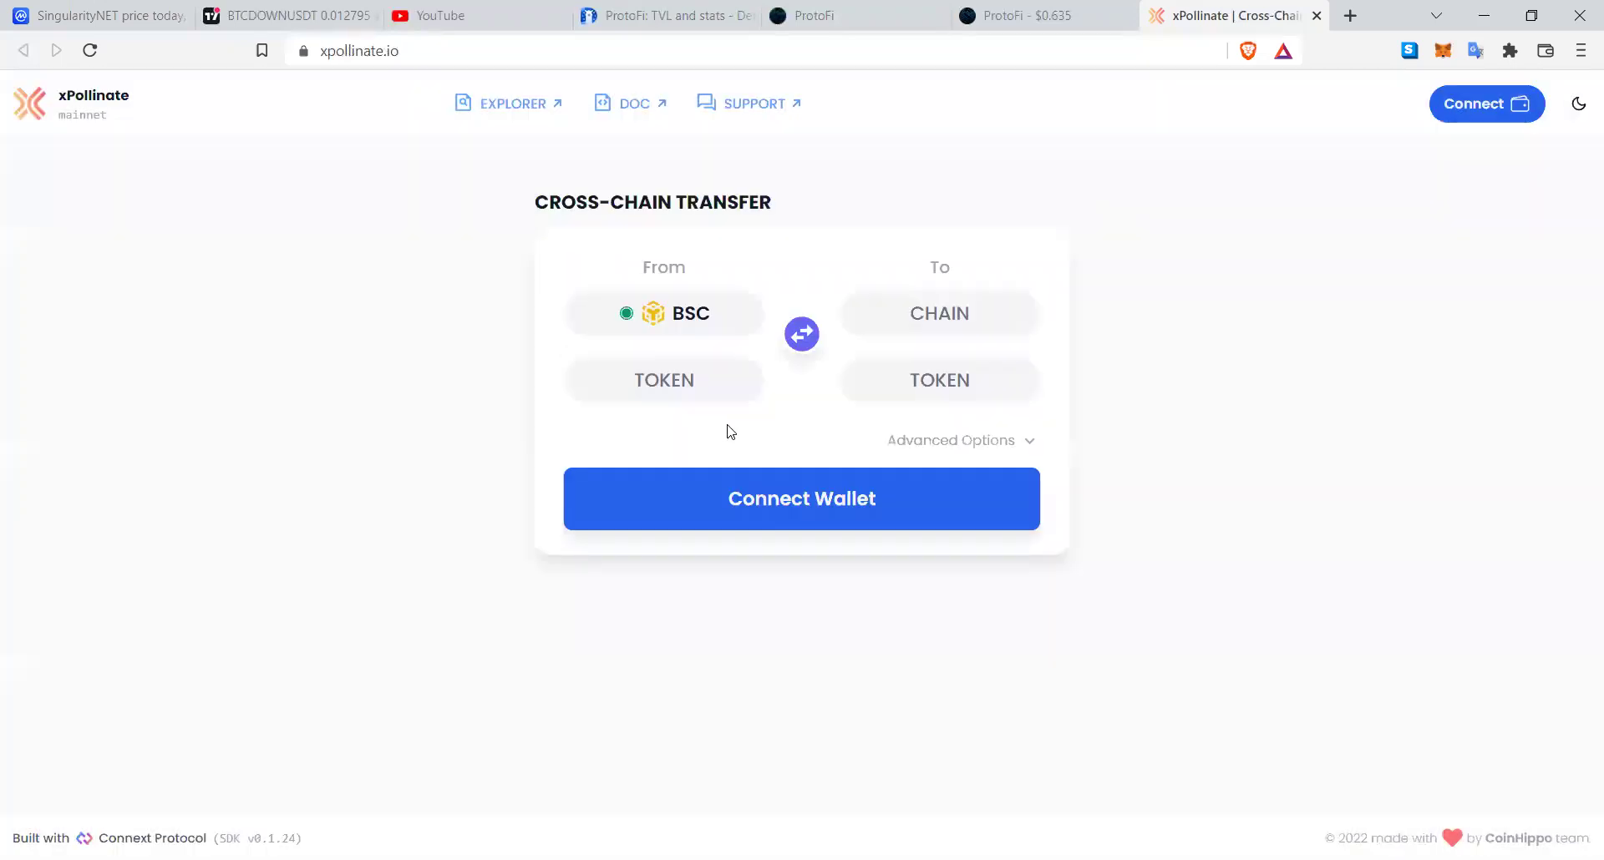
pyautogui.click(939, 320)
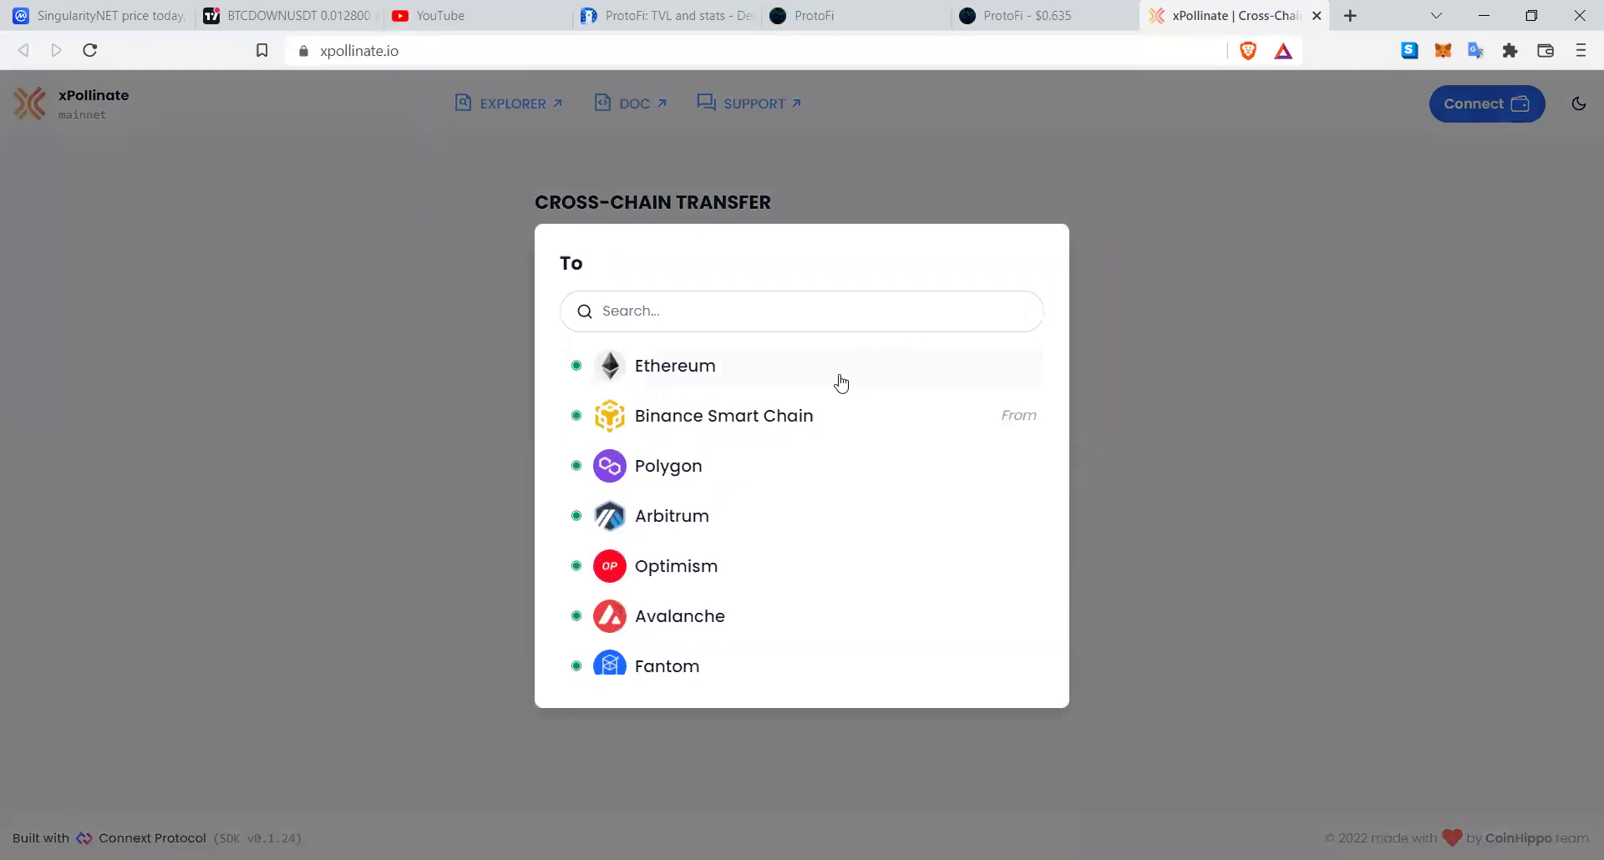
pyautogui.scroll(-3, 740, 551)
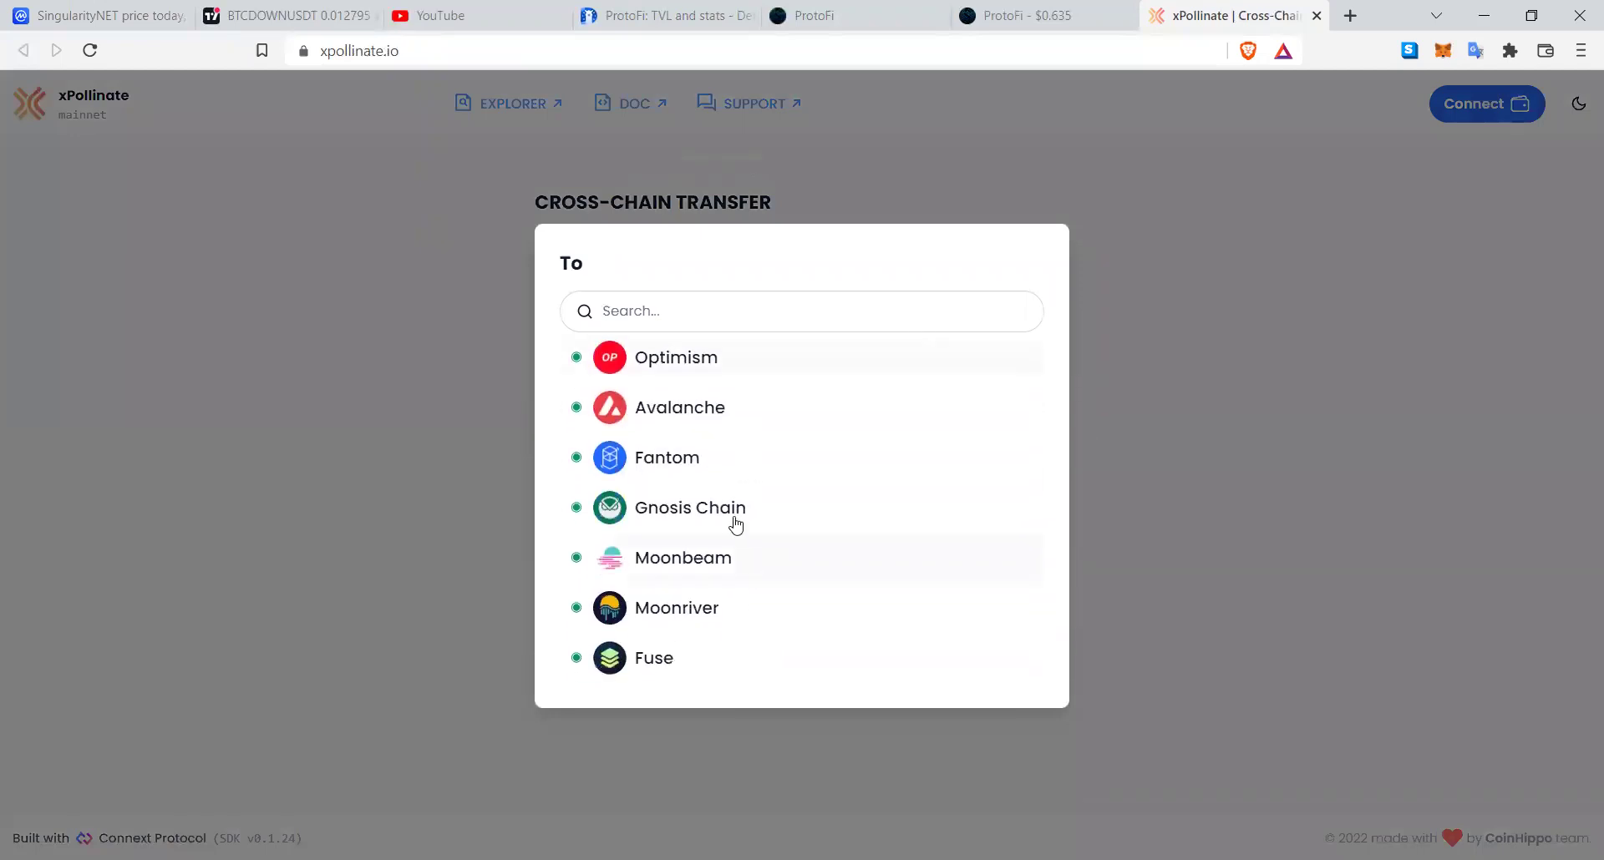
pyautogui.click(714, 478)
pyautogui.click(693, 396)
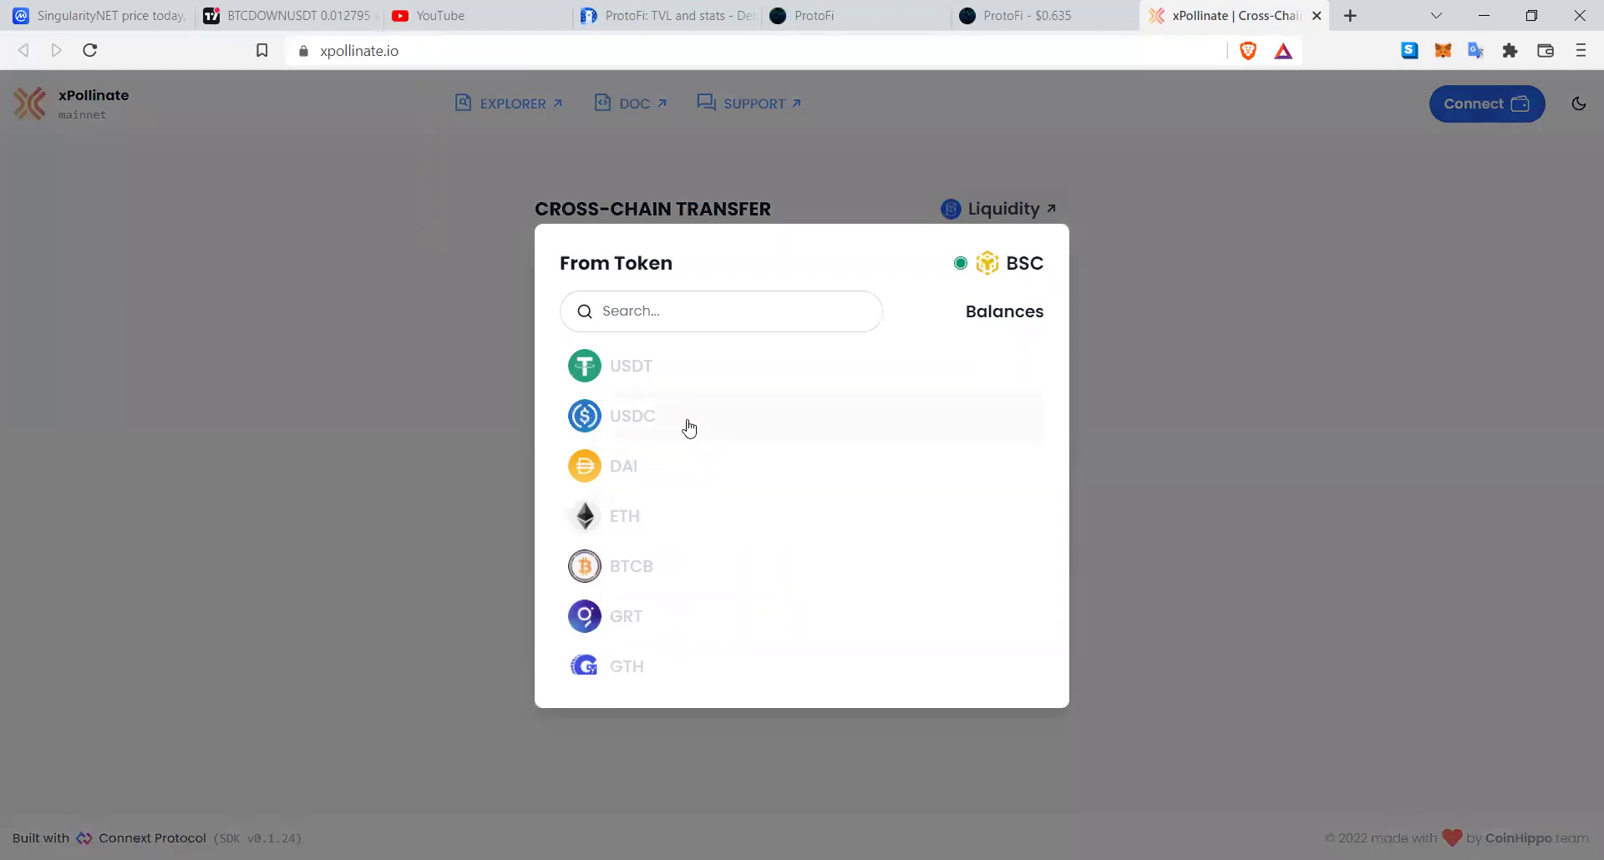
pyautogui.click(688, 428)
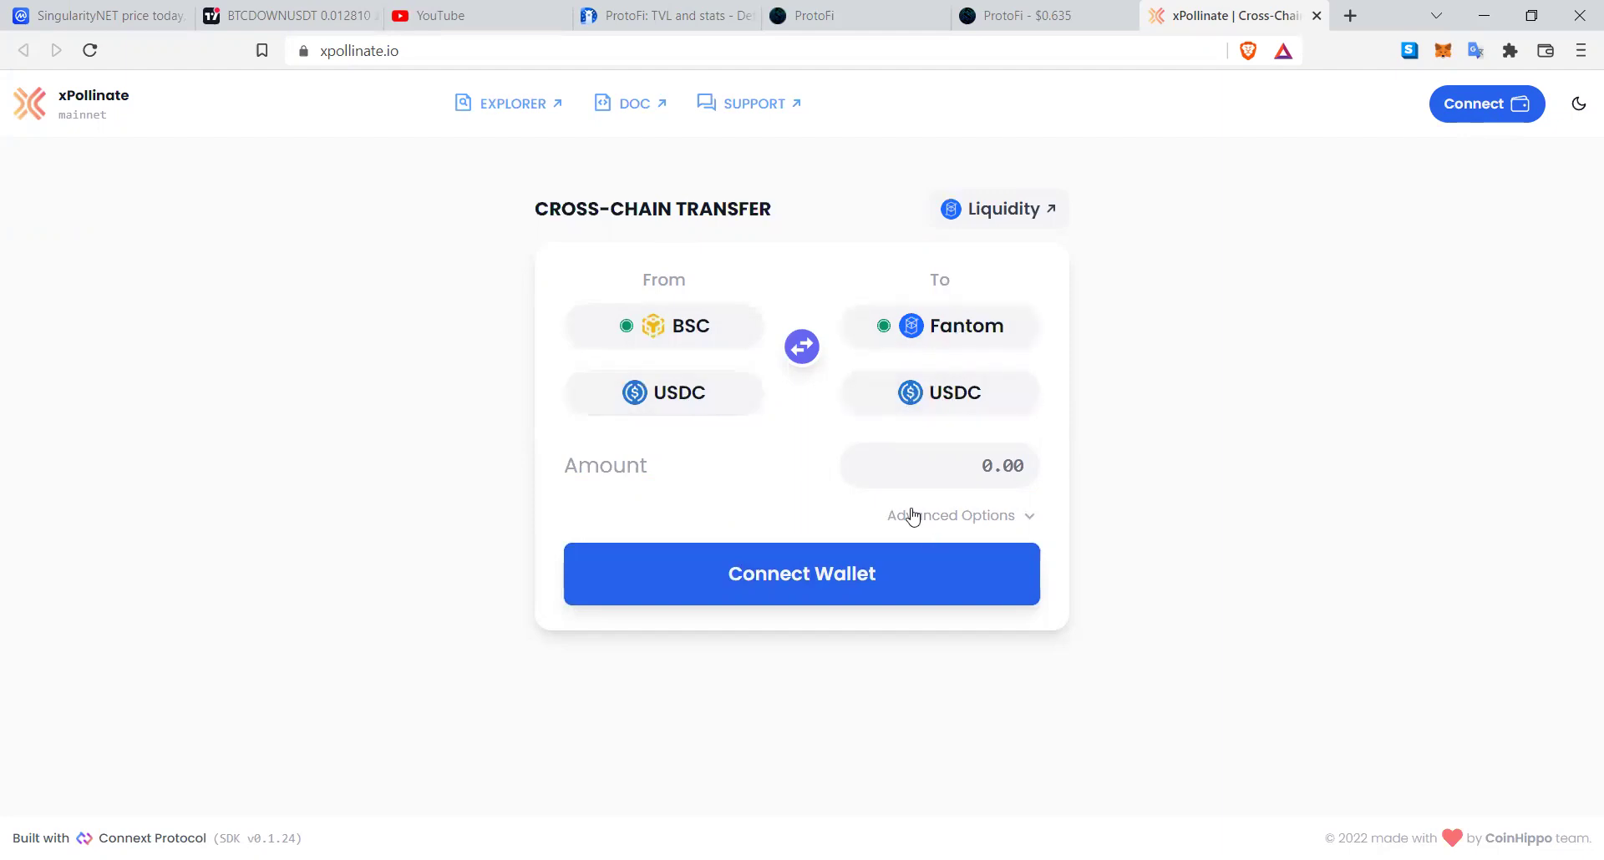
# Step: Return to the ProtoFi swap and choose PROTO as the token to receive
pyautogui.click(1061, 17)
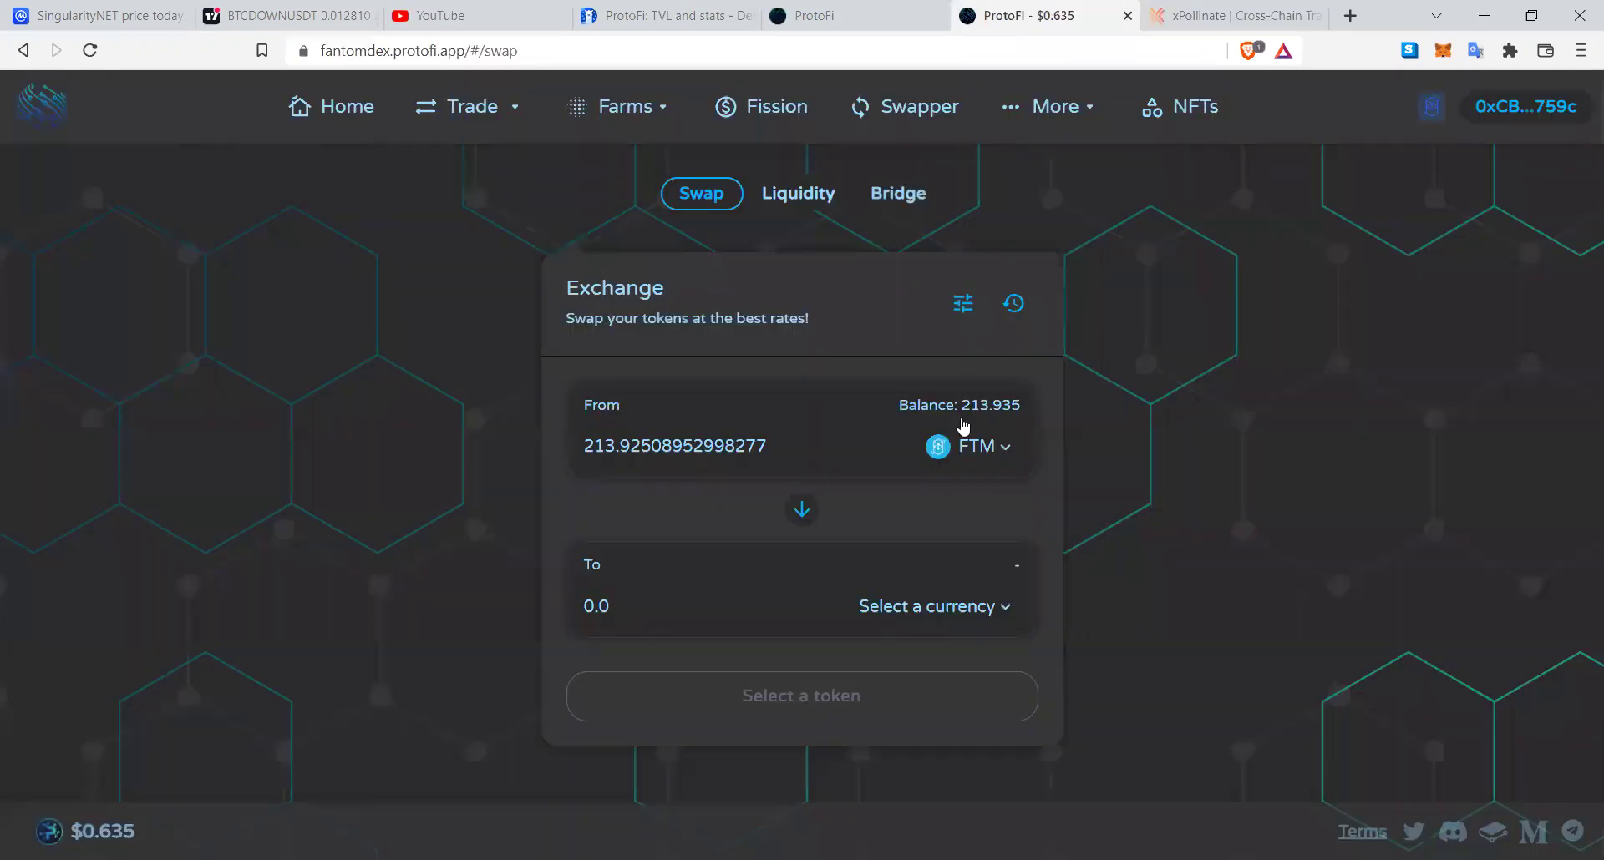
pyautogui.click(988, 610)
pyautogui.write('proto')
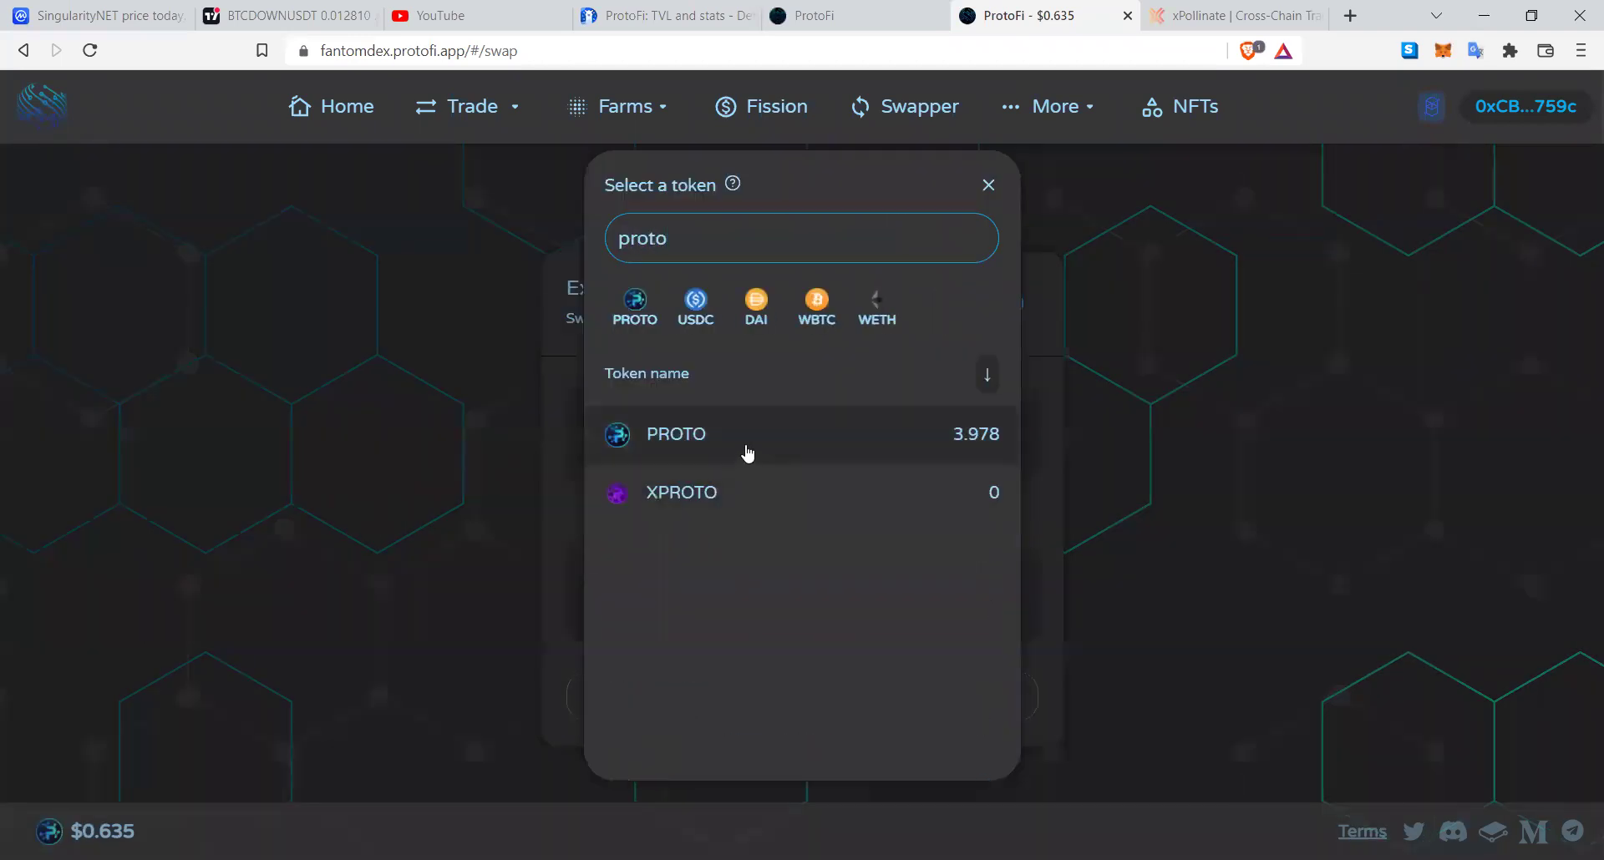
pyautogui.click(748, 452)
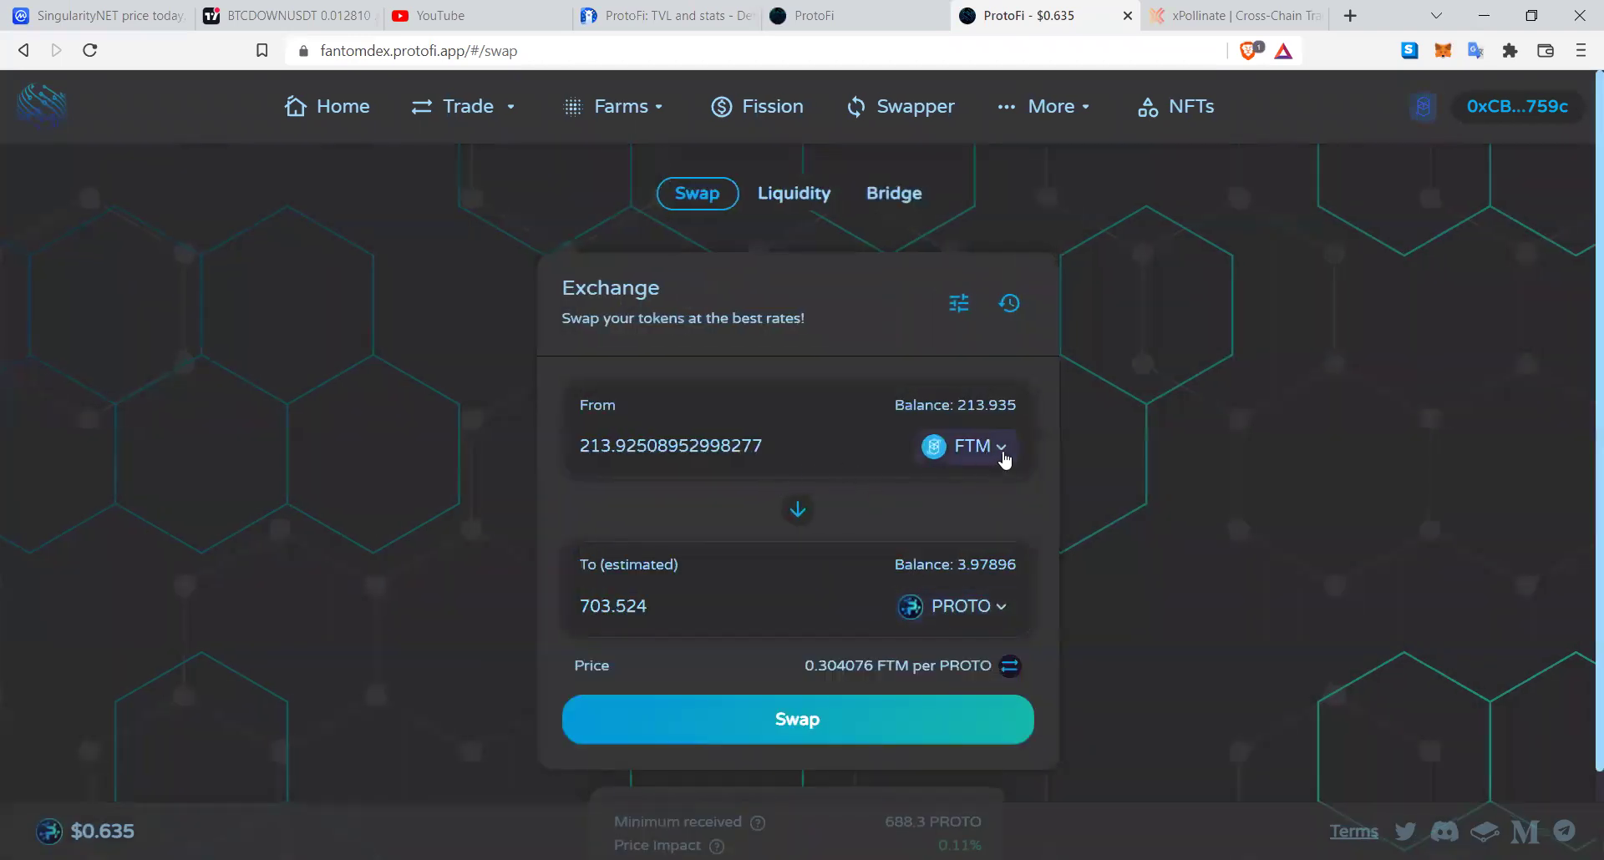
# Step: Change the swap's source token to USDC and set its amount to the maximum balance
pyautogui.click(1005, 455)
pyautogui.write('usdc')
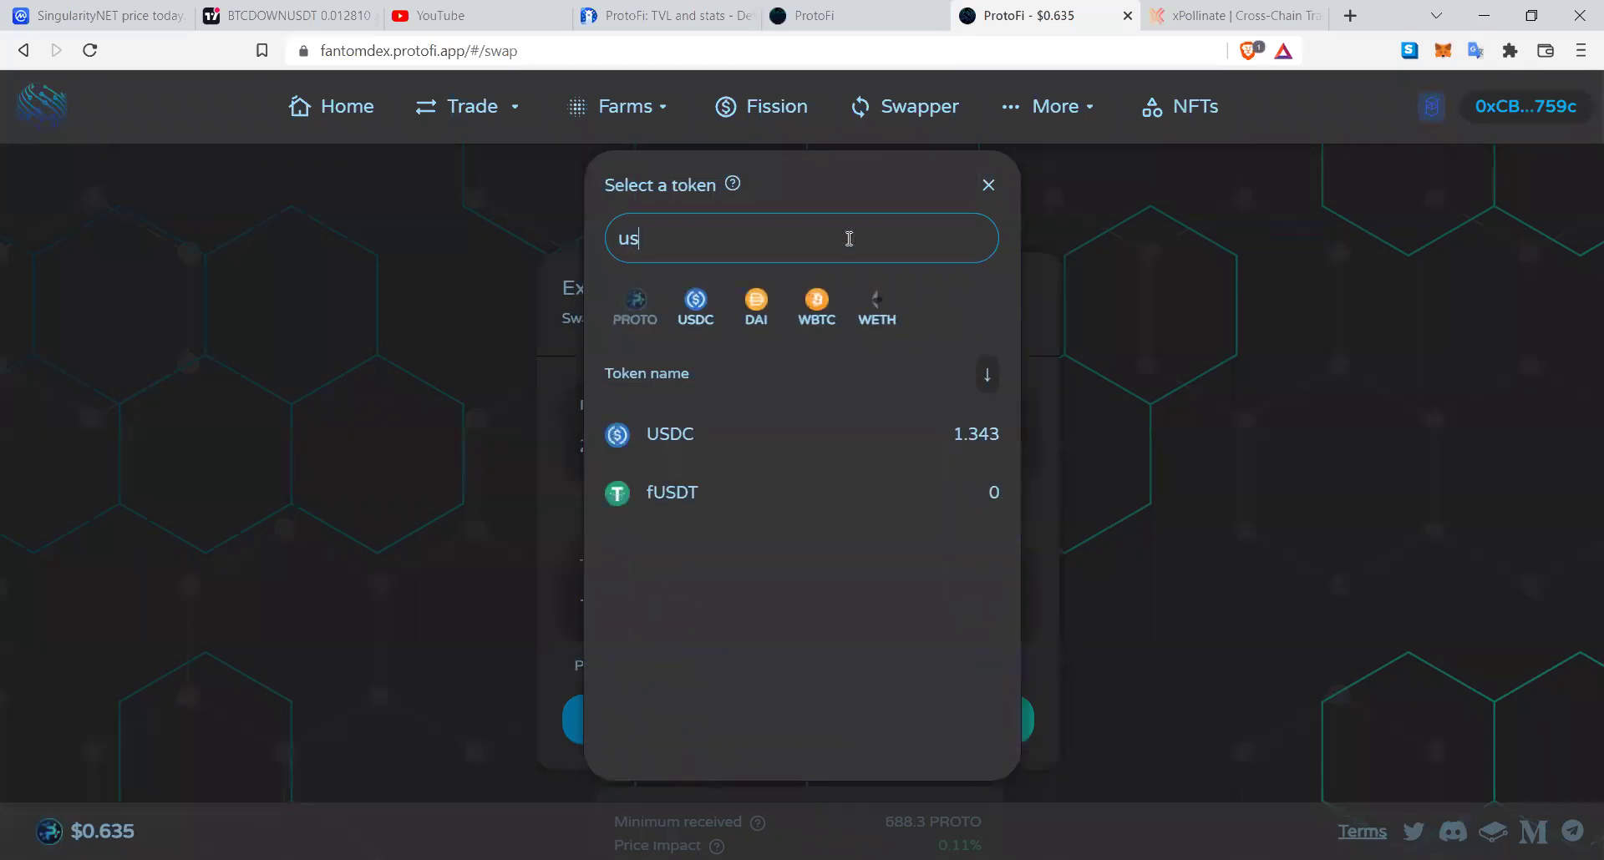
pyautogui.click(740, 441)
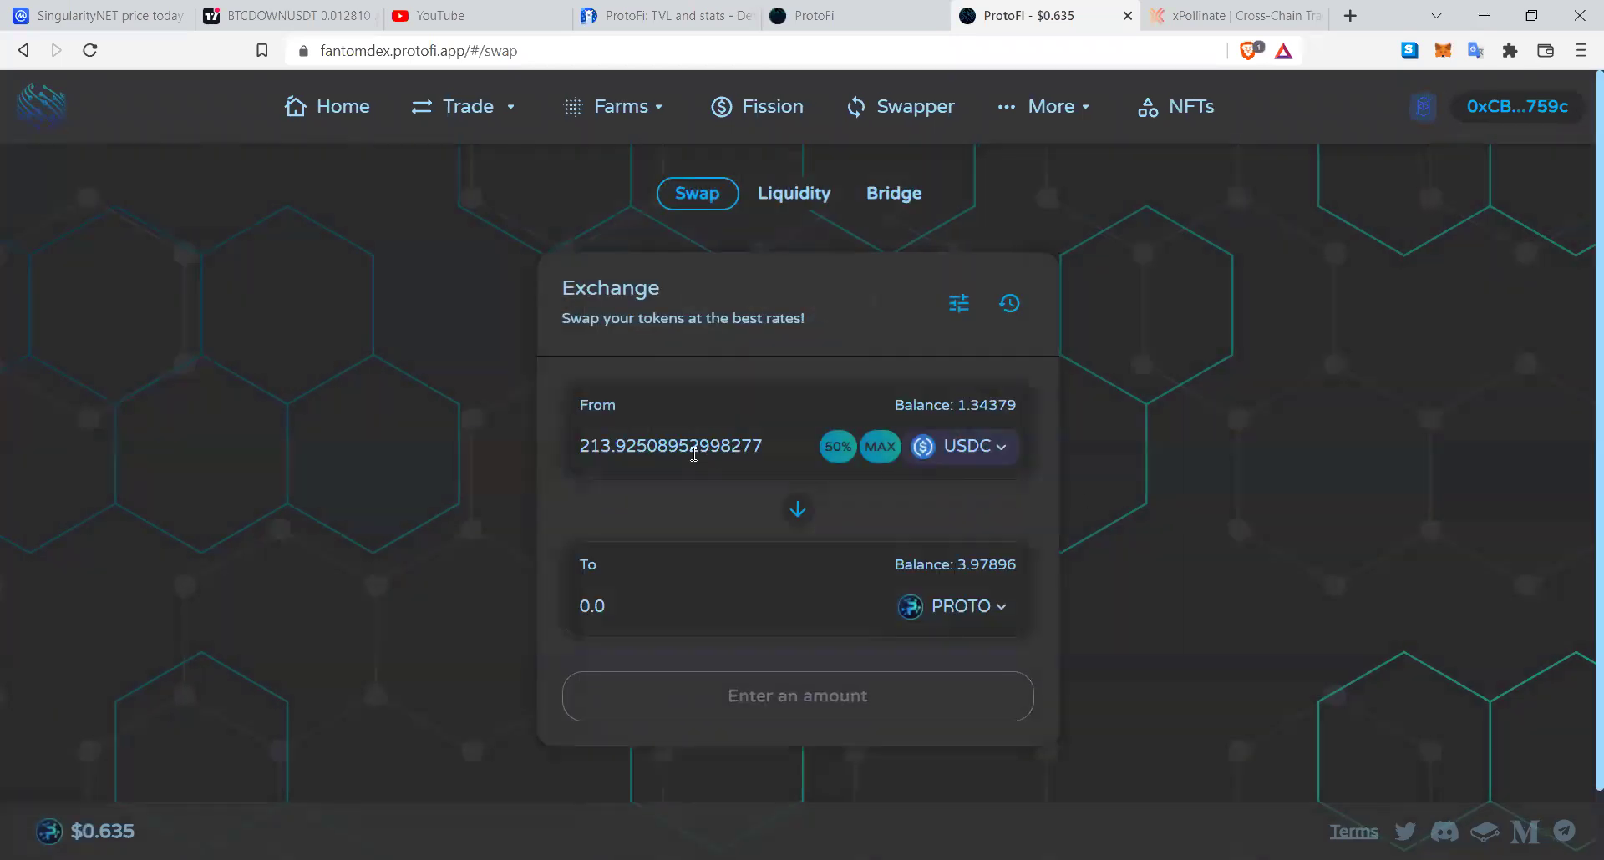
pyautogui.click(887, 455)
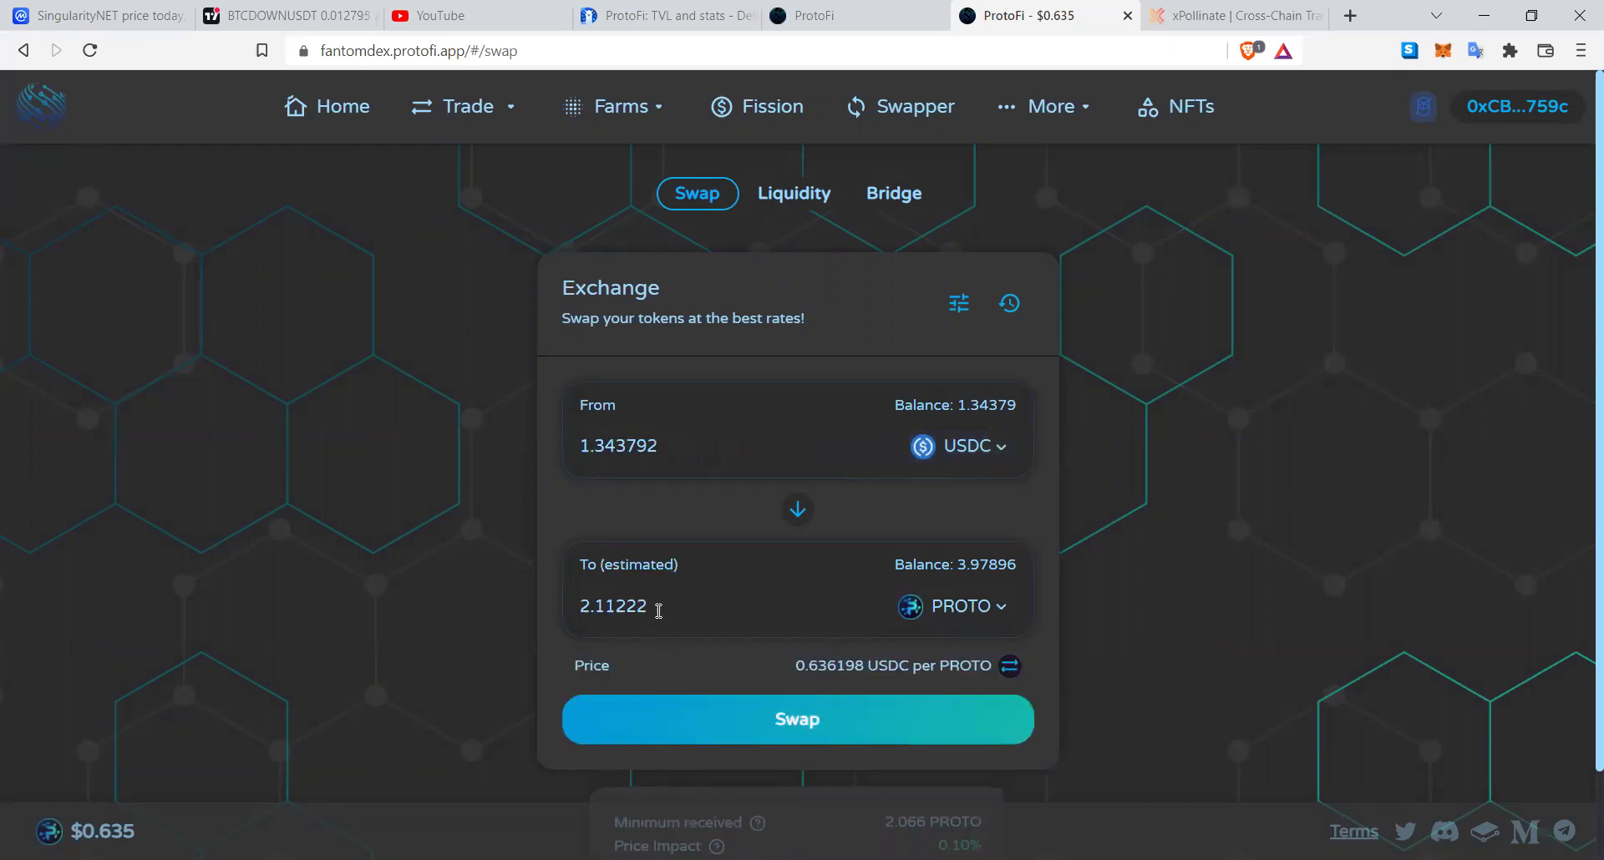
pyautogui.scroll(-2, 828, 704)
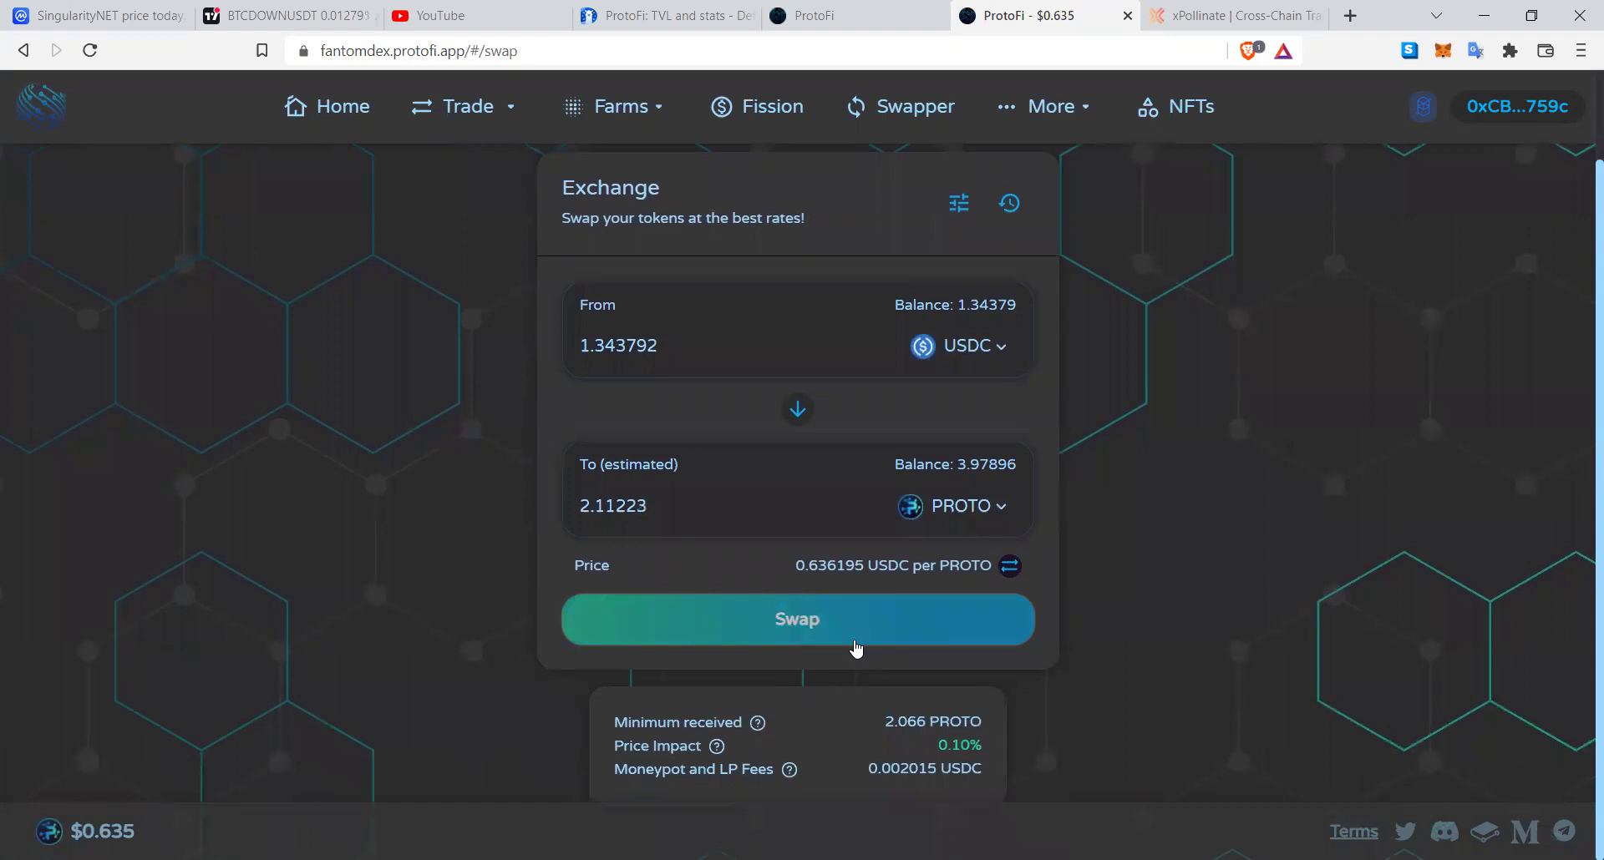
# Step: Go to the Nucleus farms and expand the details of the PROTO-USDC farm
pyautogui.moveTo(623, 108)
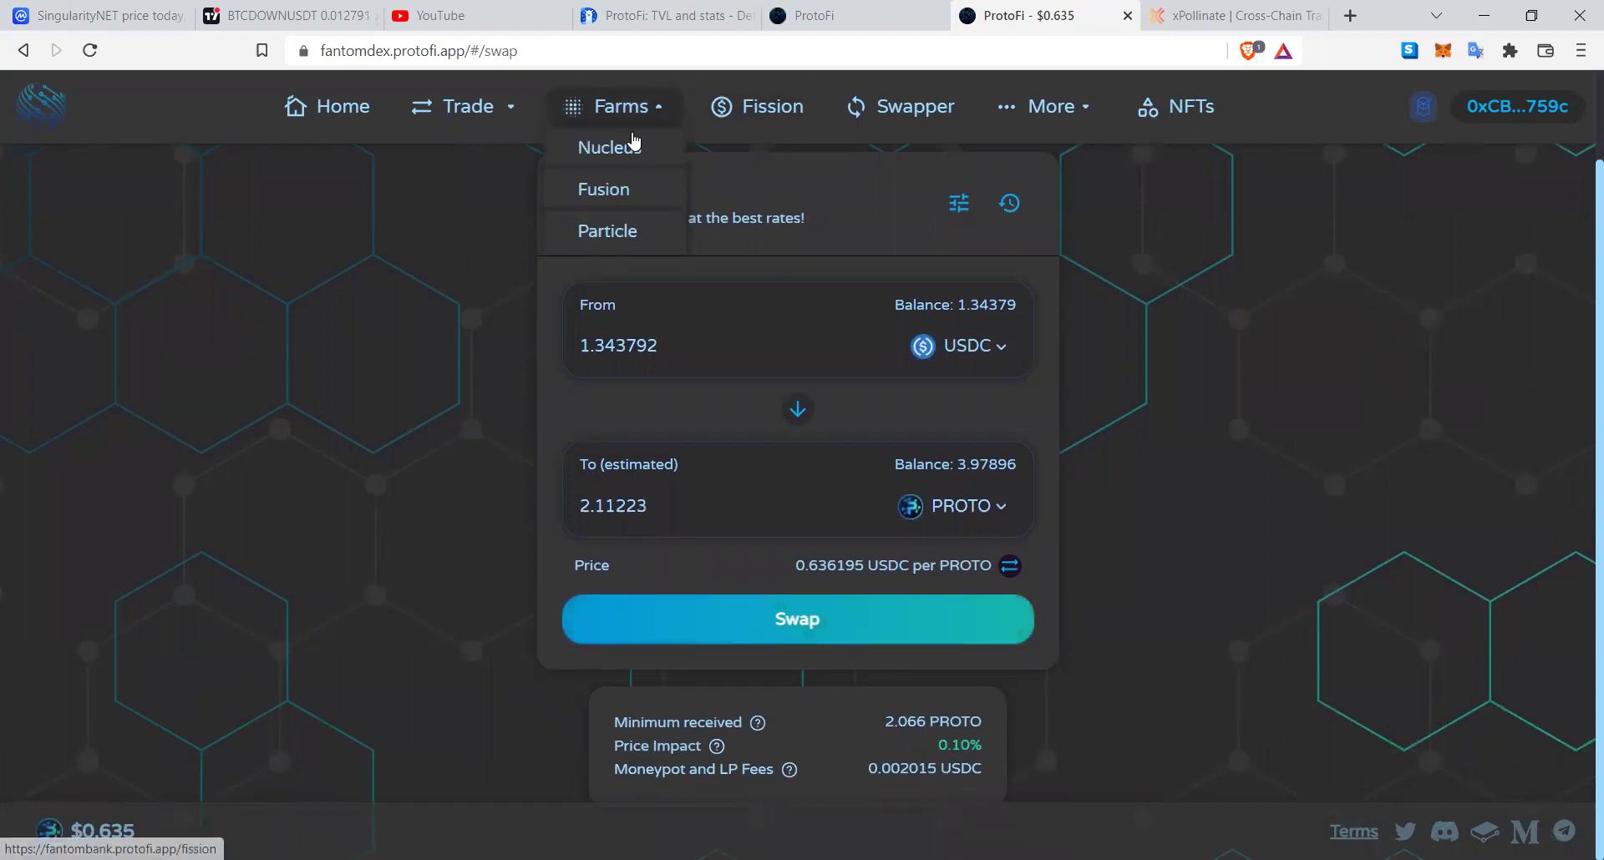
pyautogui.click(620, 158)
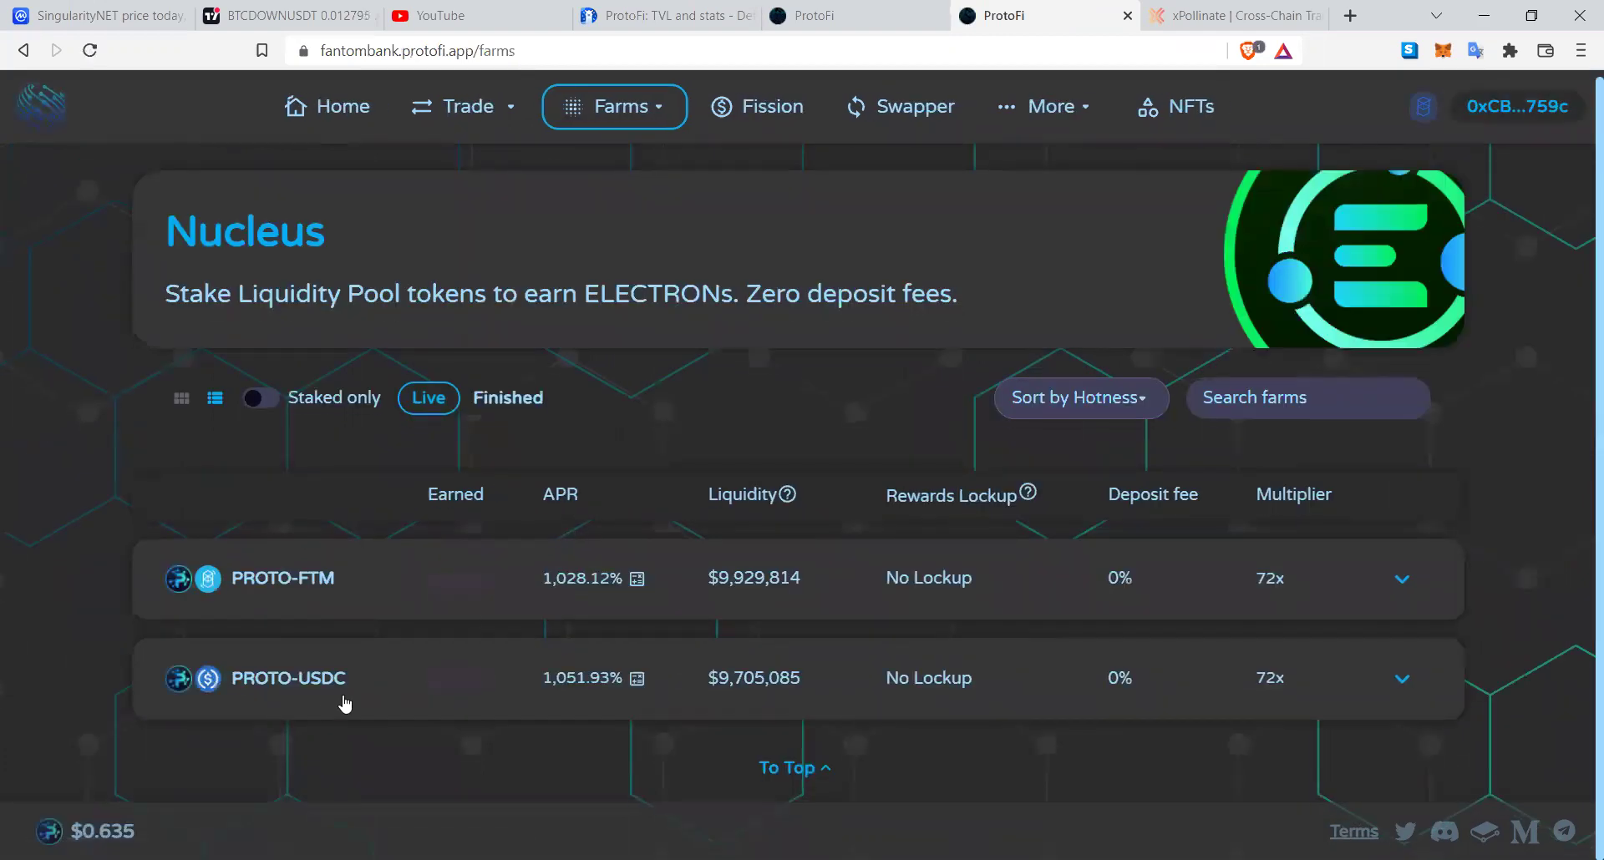
pyautogui.click(343, 705)
pyautogui.scroll(-1, 355, 693)
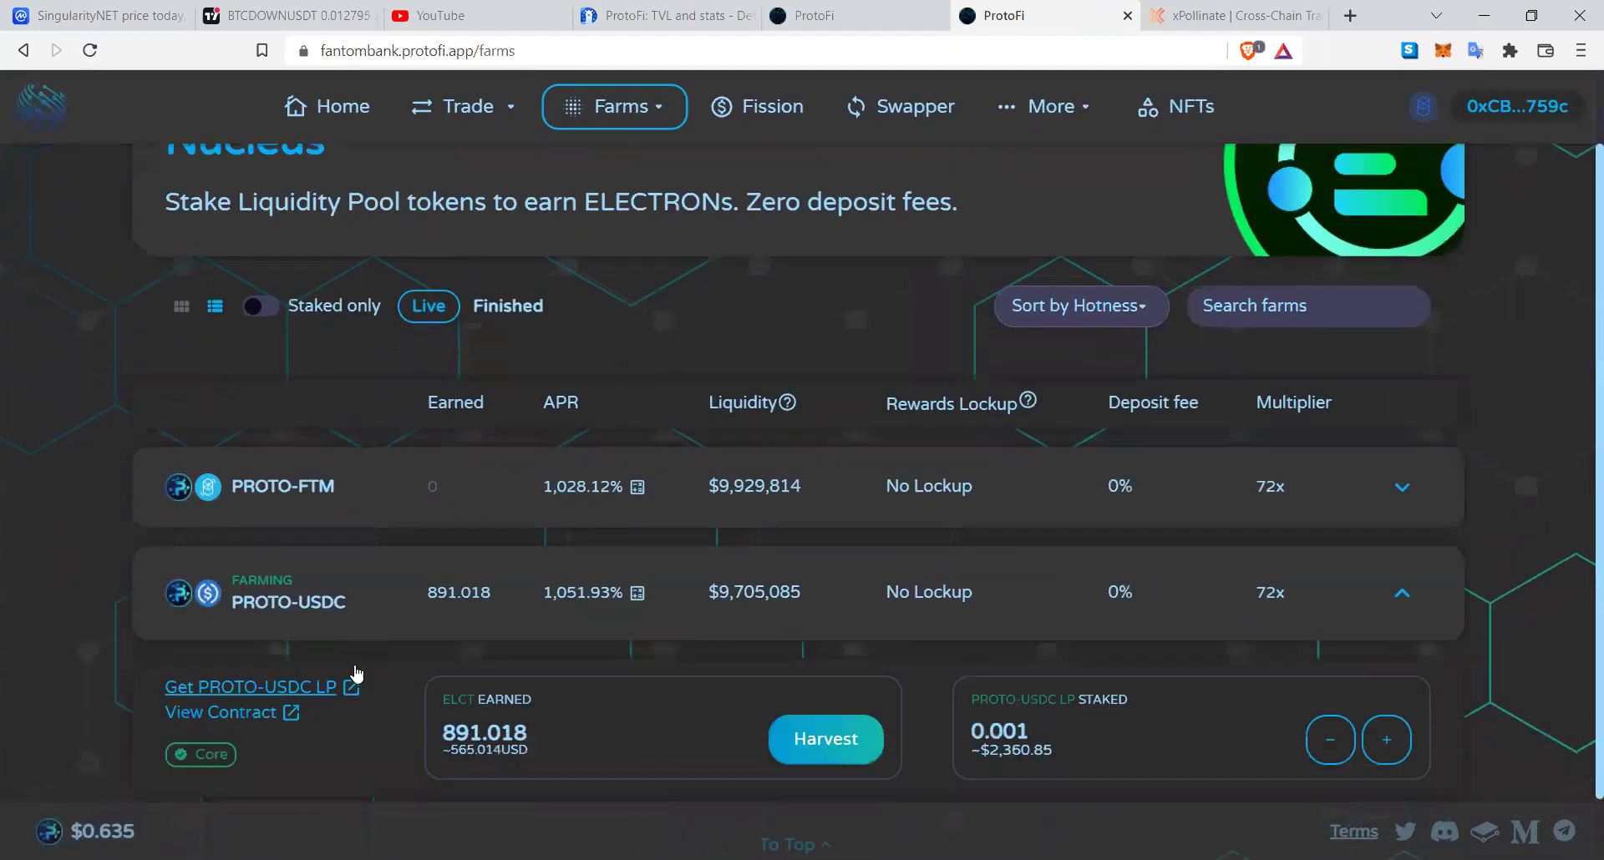
# Step: Open the liquidity form for getting PROTO-USDC LP tokens from the farm's details
pyautogui.moveTo(468, 106)
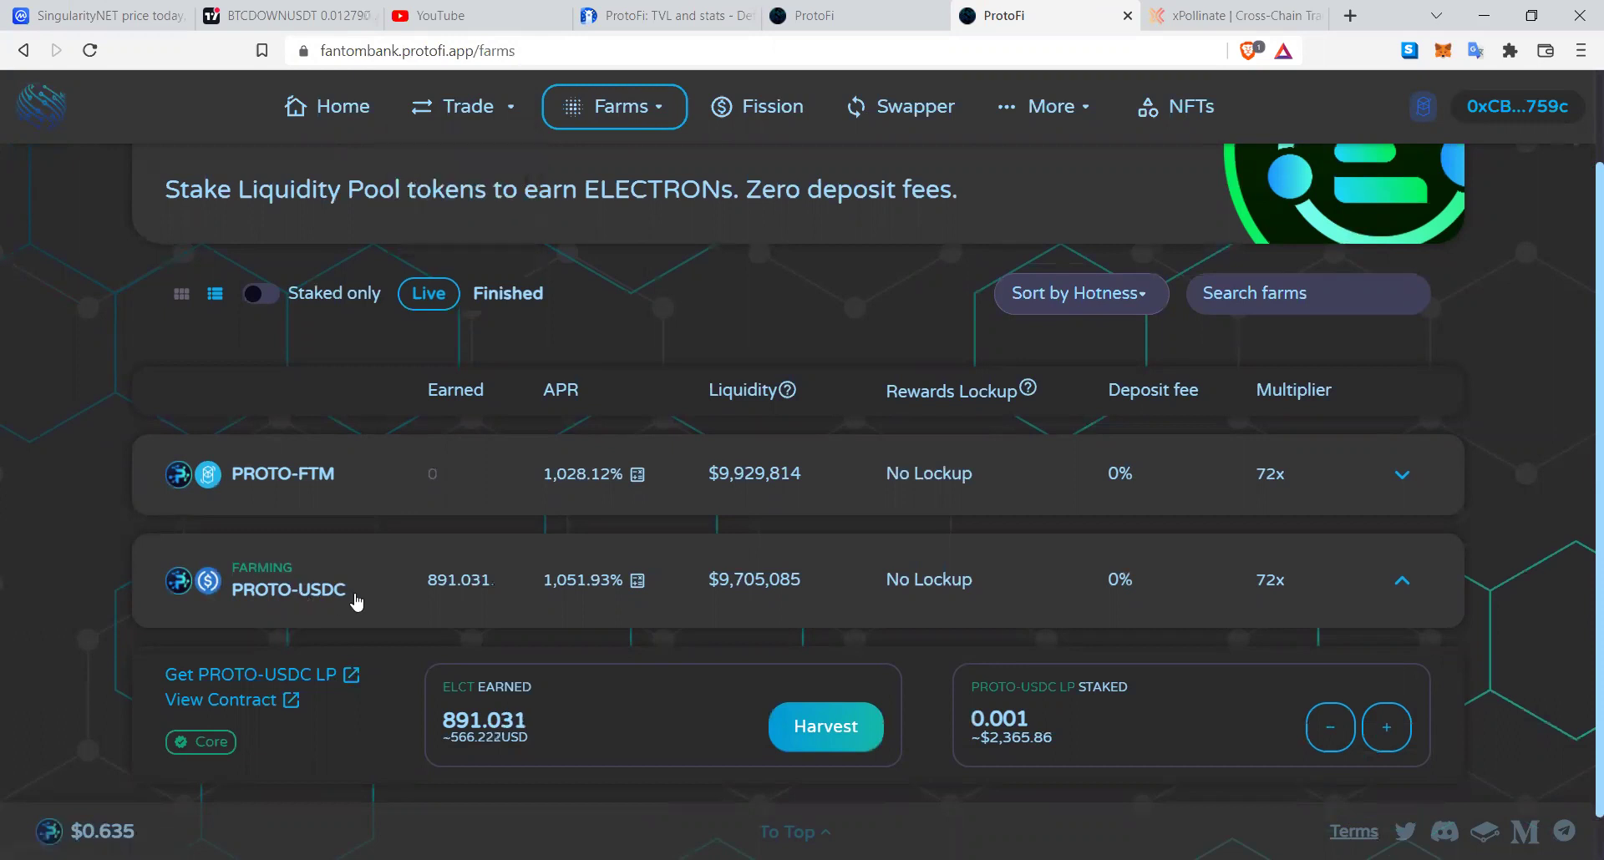
pyautogui.moveTo(349, 601); pyautogui.dragTo(299, 600)
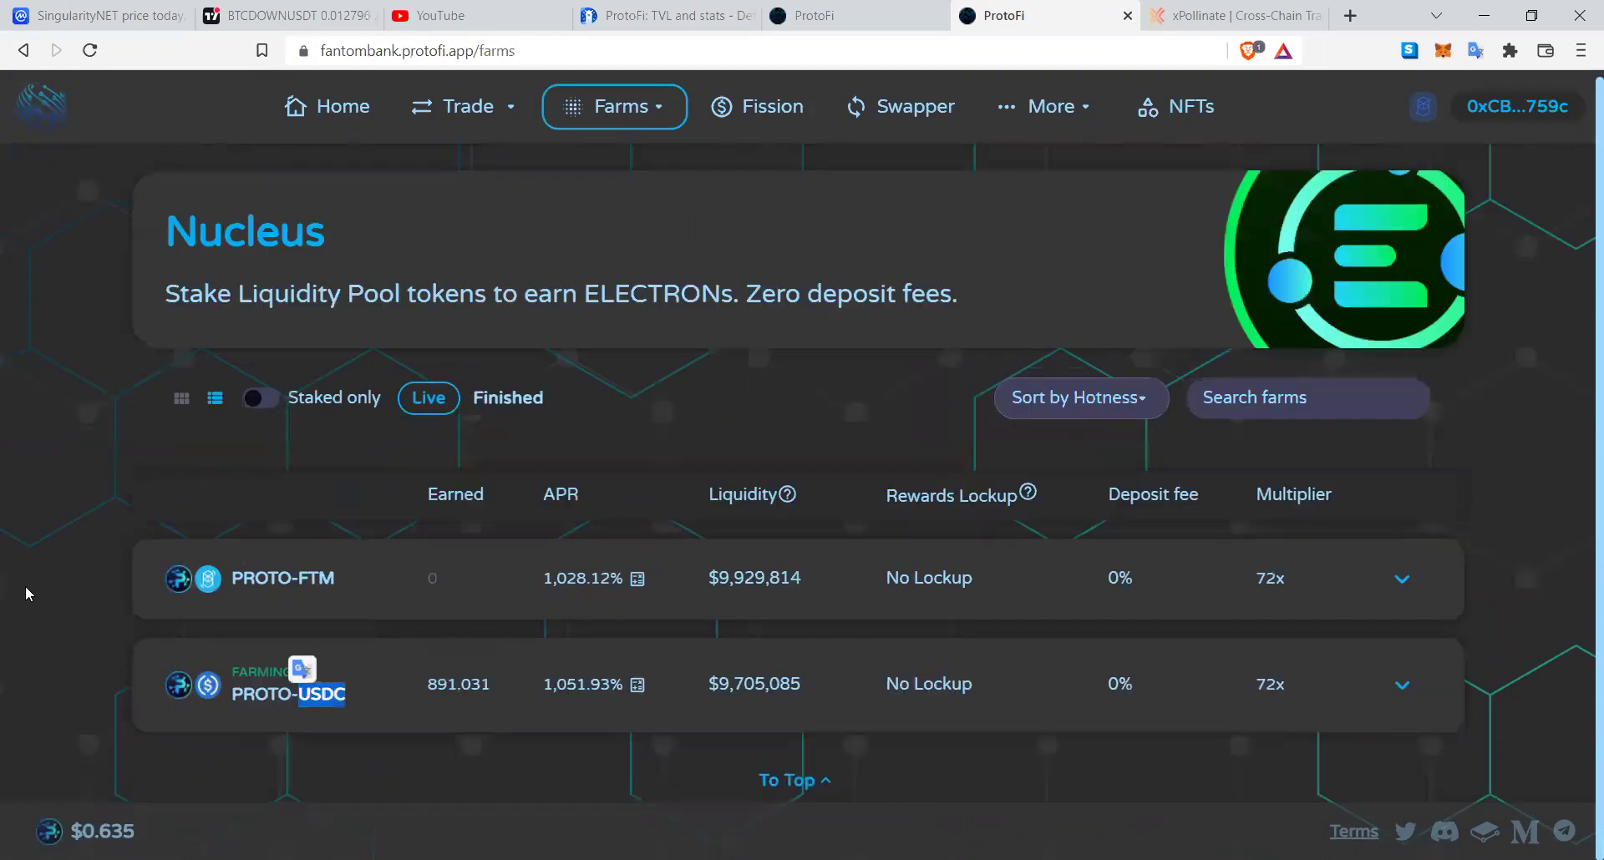
pyautogui.click(1331, 690)
pyautogui.click(264, 672)
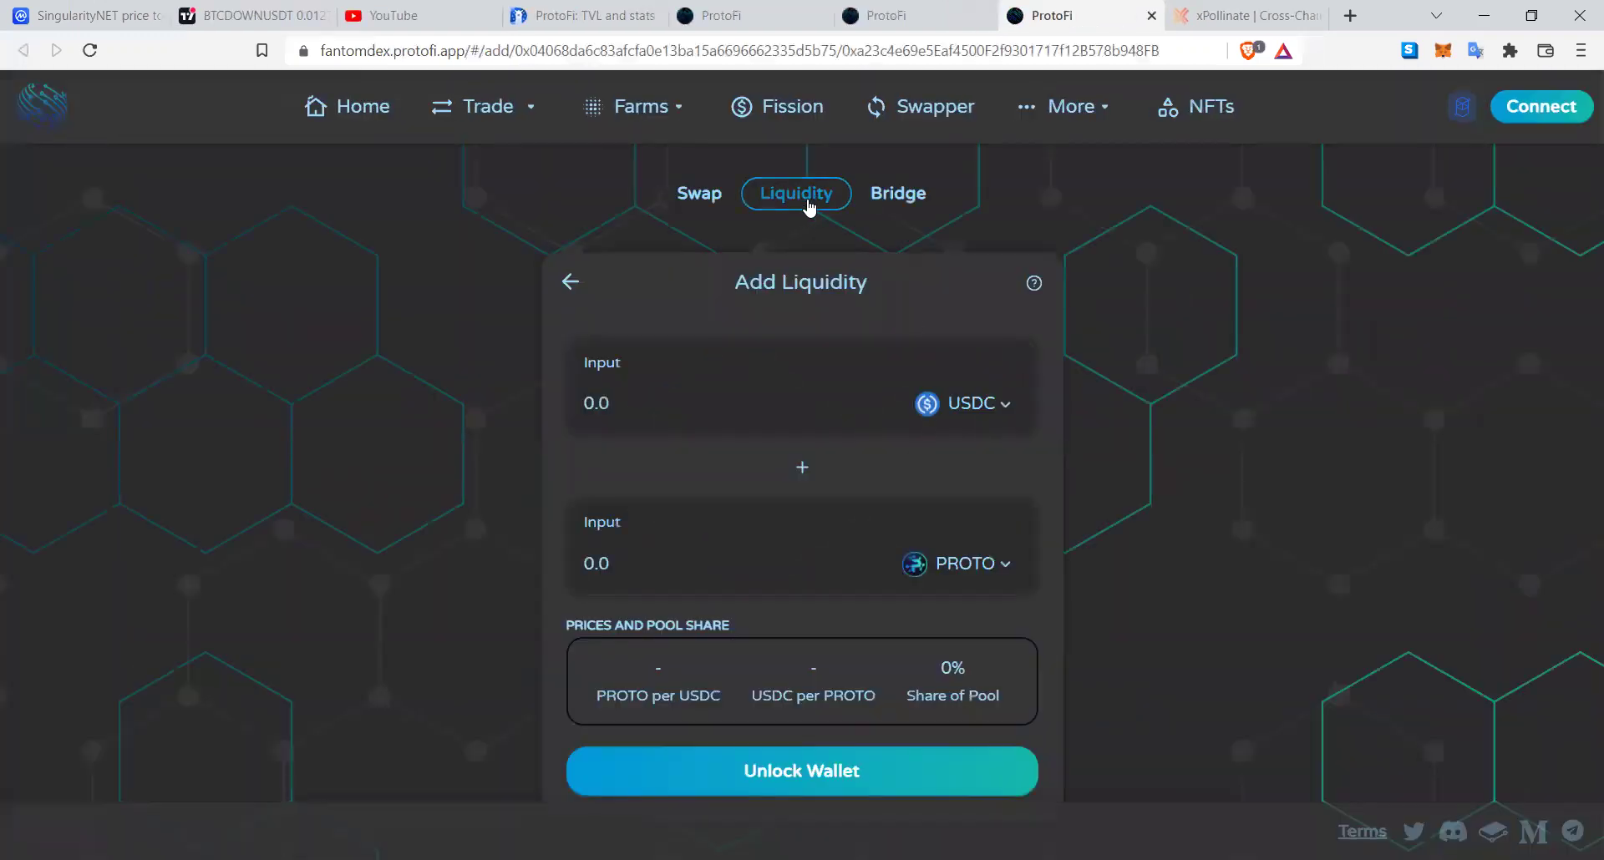
# Step: Set the USDC input to 1000 in the liquidity form and compare it with the matching PROTO amount
pyautogui.click(630, 399)
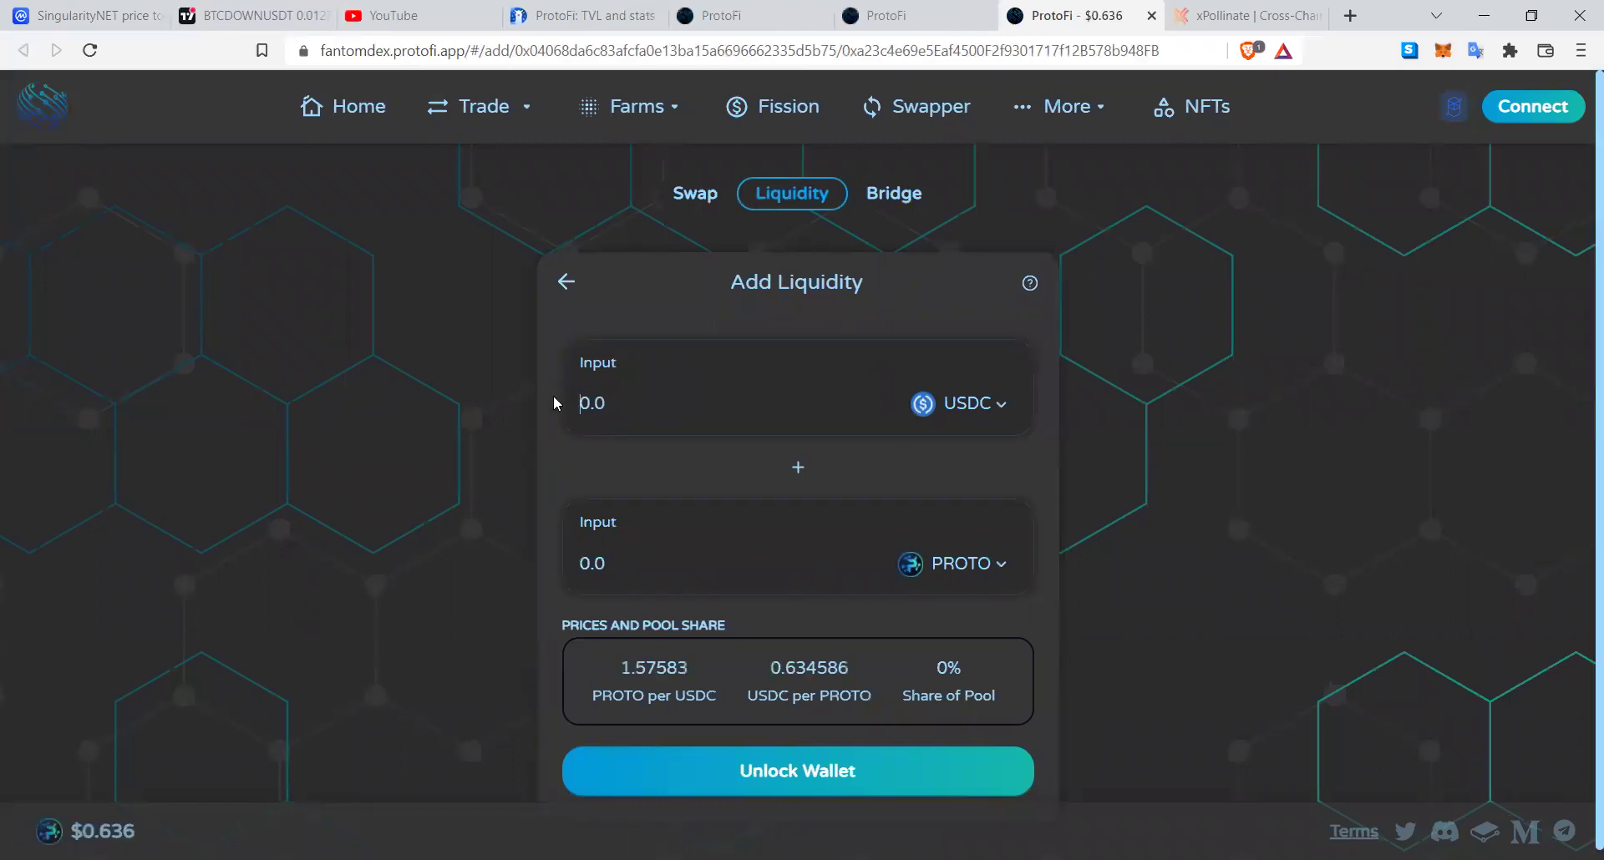
pyautogui.write('1000')
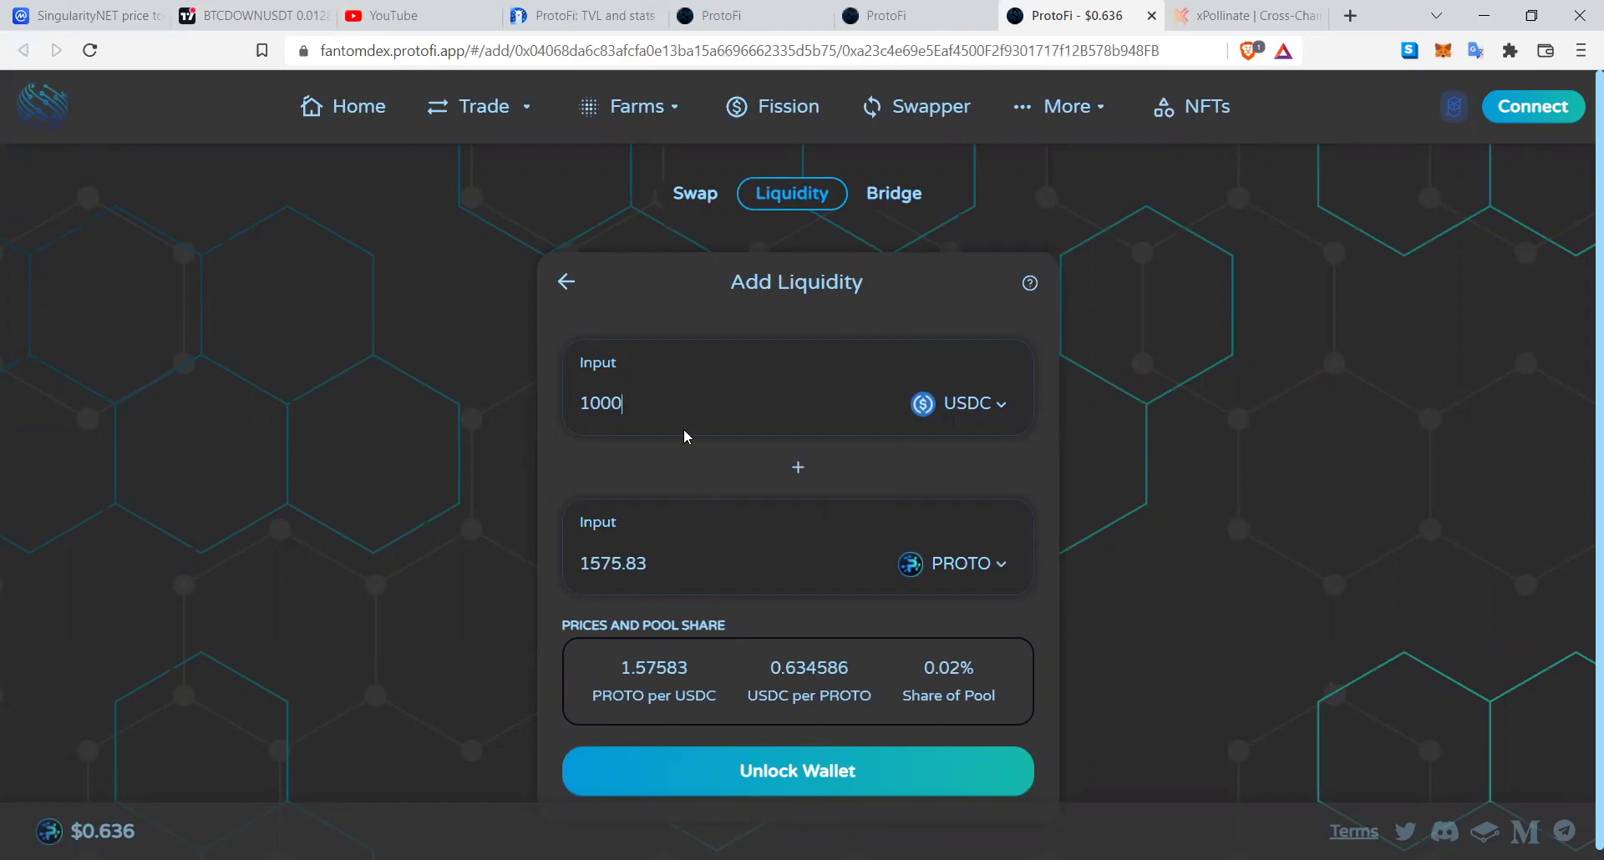
pyautogui.moveTo(662, 555); pyautogui.dragTo(589, 549)
pyautogui.moveTo(630, 399); pyautogui.dragTo(582, 407)
pyautogui.moveTo(651, 566); pyautogui.dragTo(573, 558)
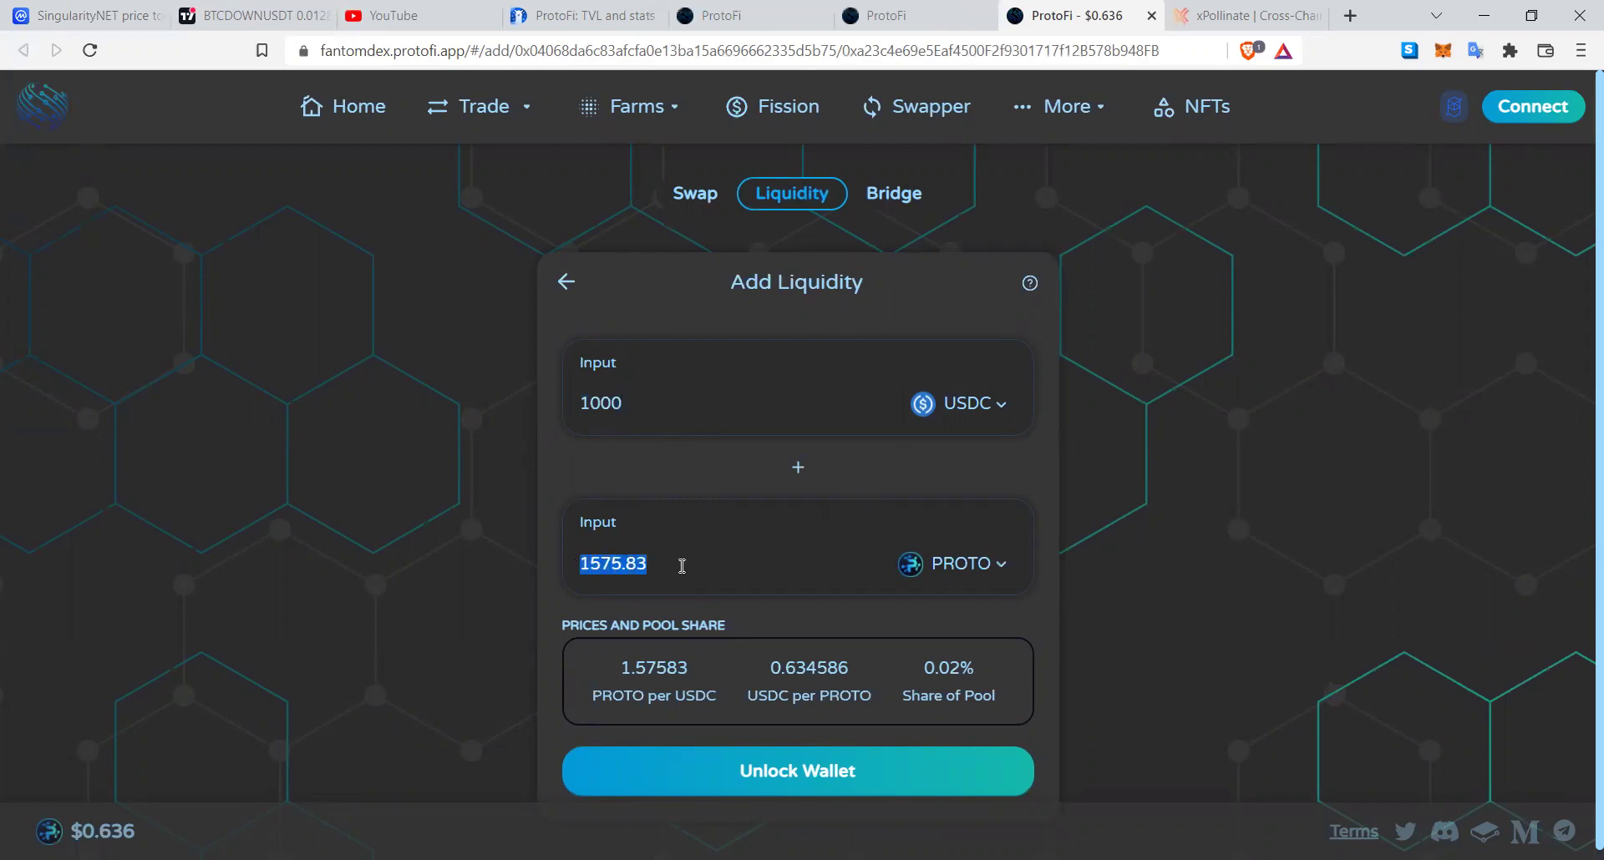
# Step: Connect a crypto wallet to the page and check the USDC and PROTO balances in the liquidity form
pyautogui.scroll(-1, 777, 744)
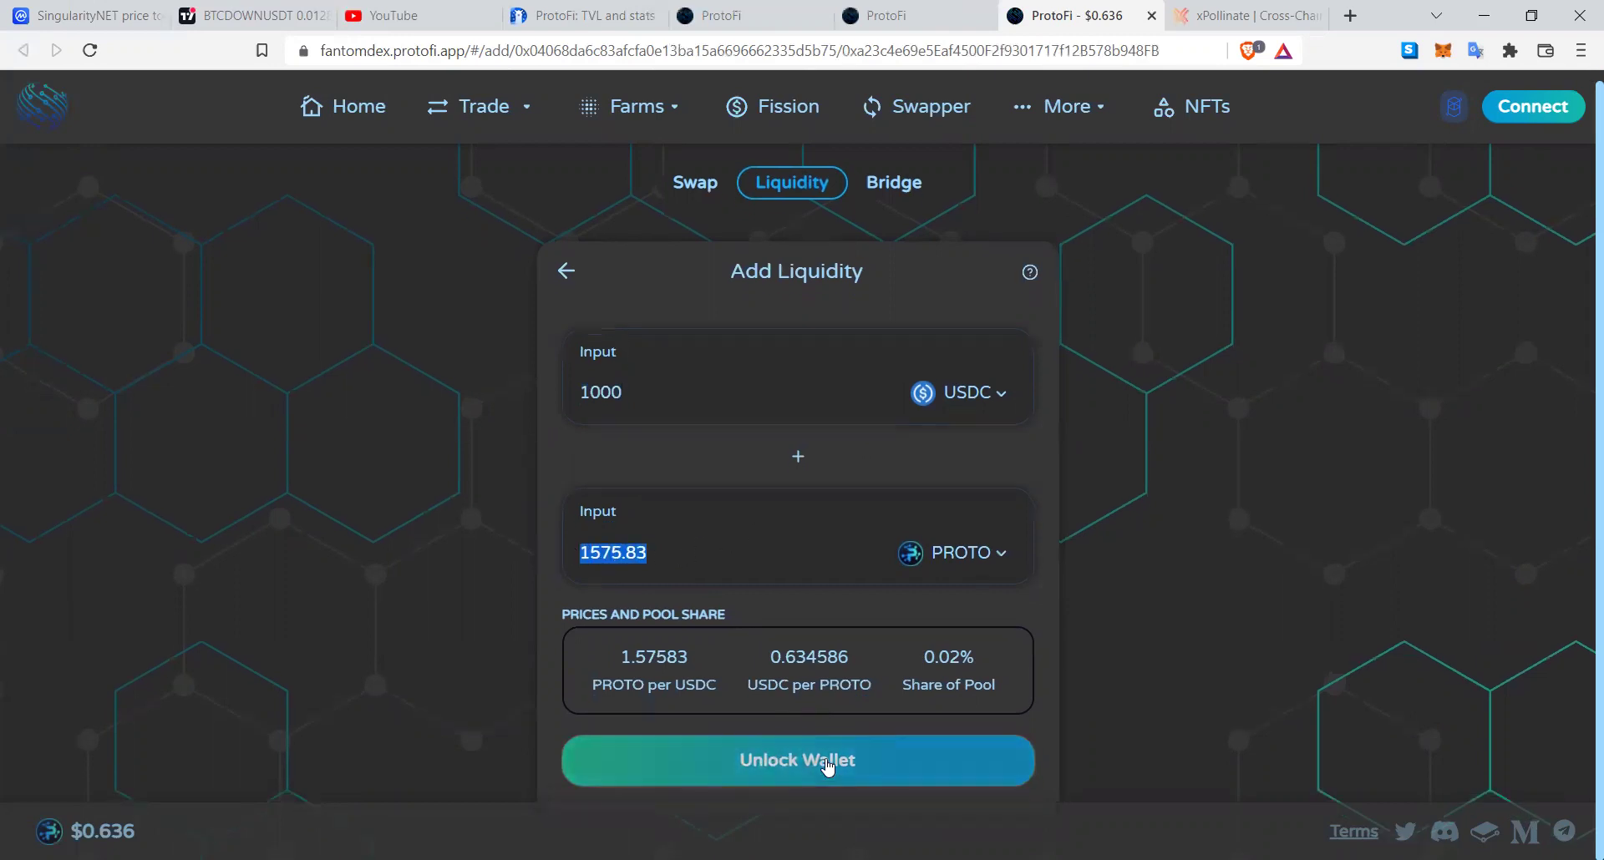
pyautogui.click(1539, 100)
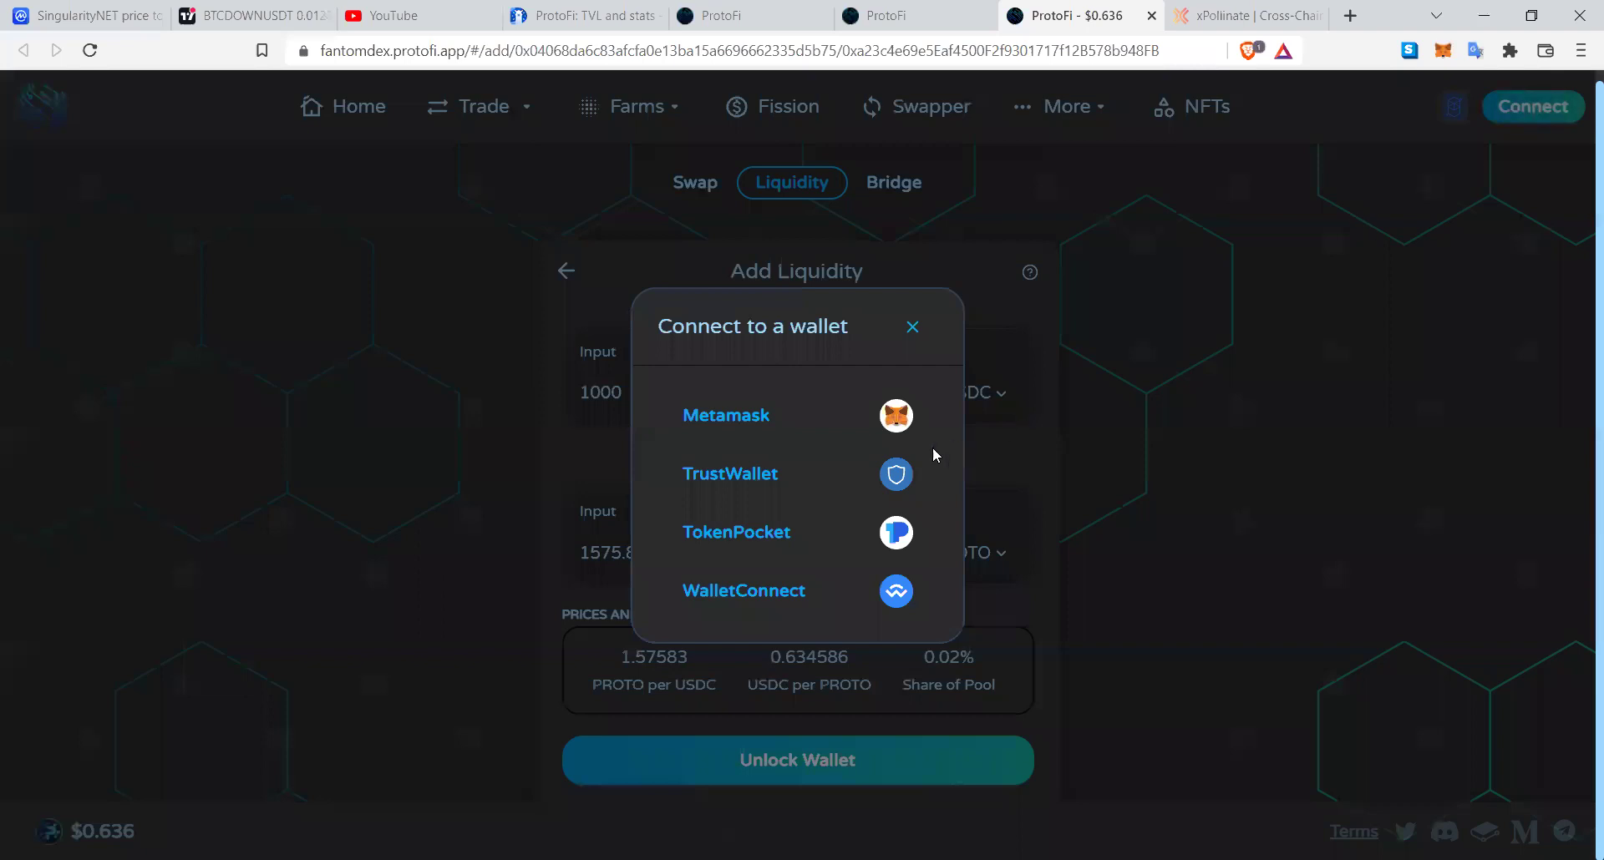
pyautogui.click(866, 593)
pyautogui.scroll(-2, 1088, 615)
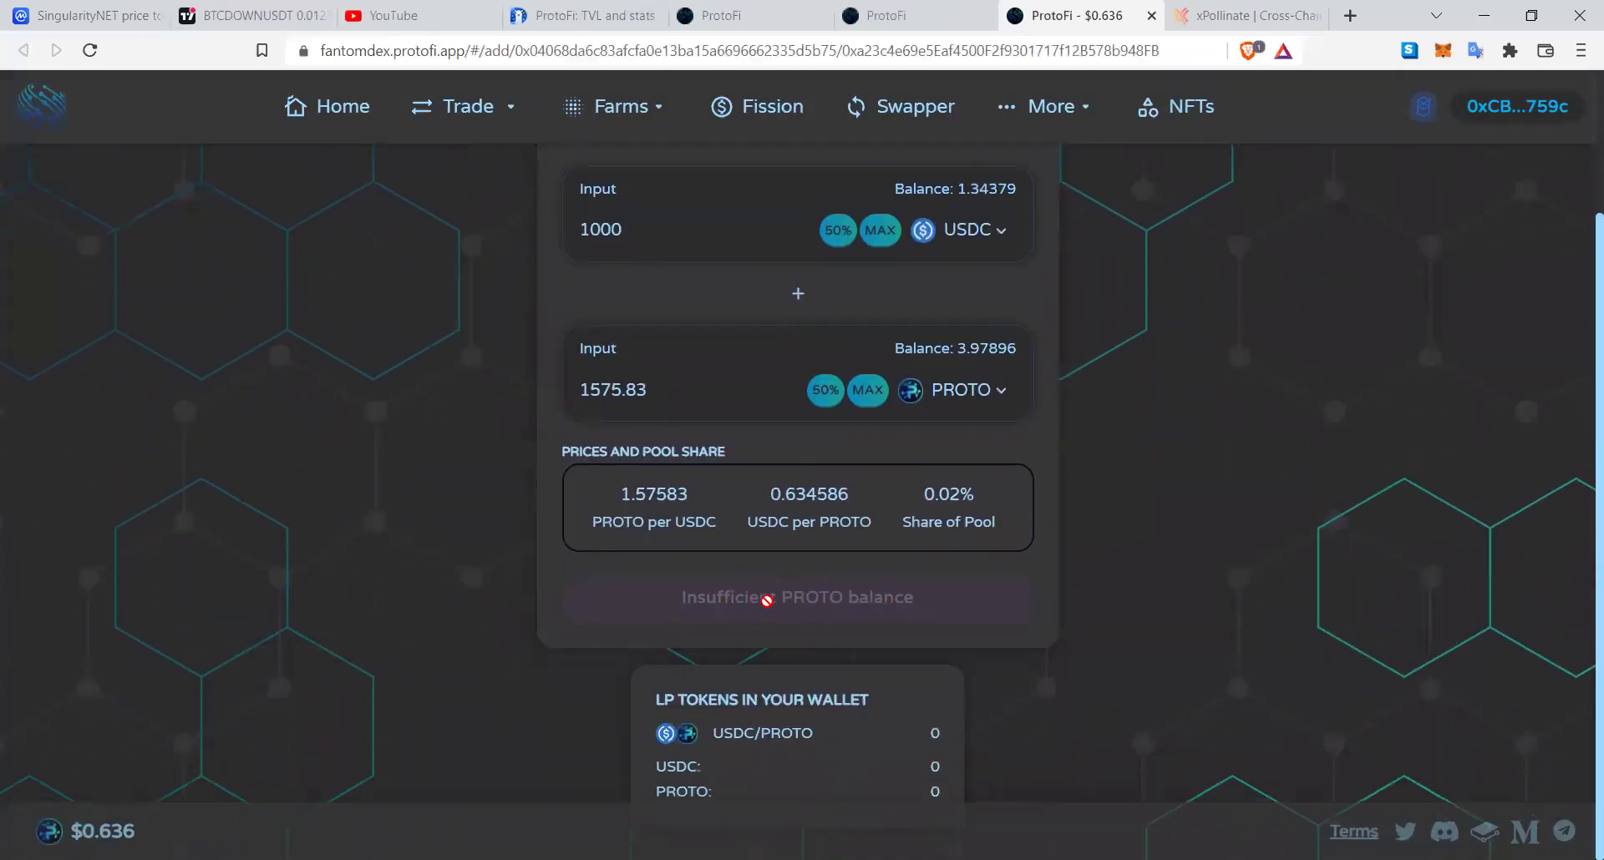
# Step: Try the maximum PROTO balance as the liquidity amount, and instead set USDC to its maximum balance
pyautogui.click(868, 399)
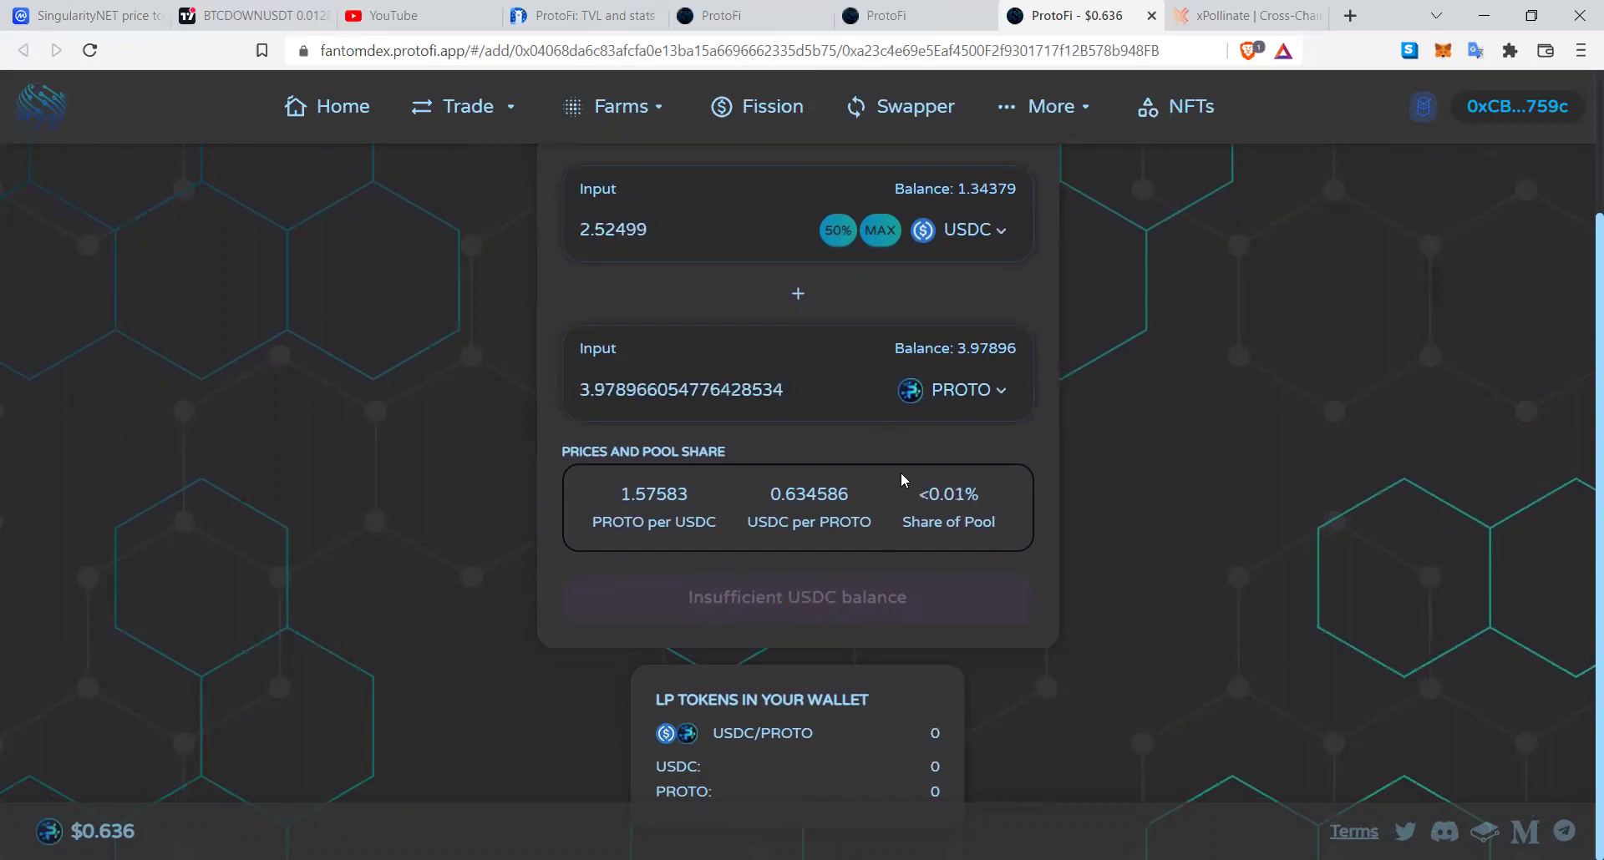
pyautogui.click(882, 236)
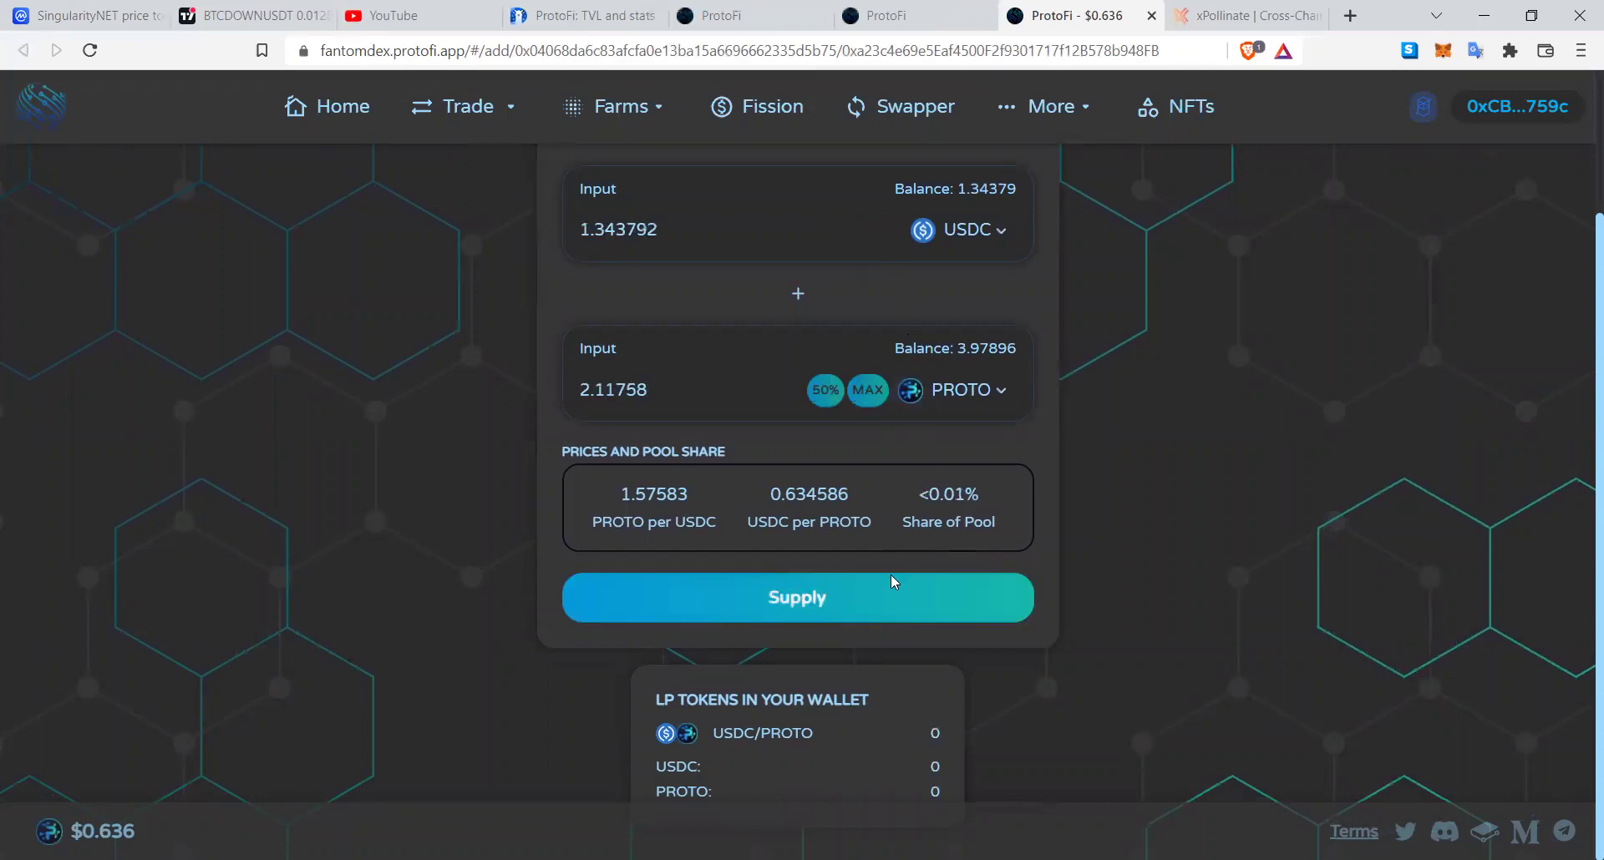
pyautogui.click(818, 622)
# Step: Examine the wallet's USDC/PROTO LP token holdings below the liquidity form
pyautogui.moveTo(656, 700); pyautogui.dragTo(870, 704)
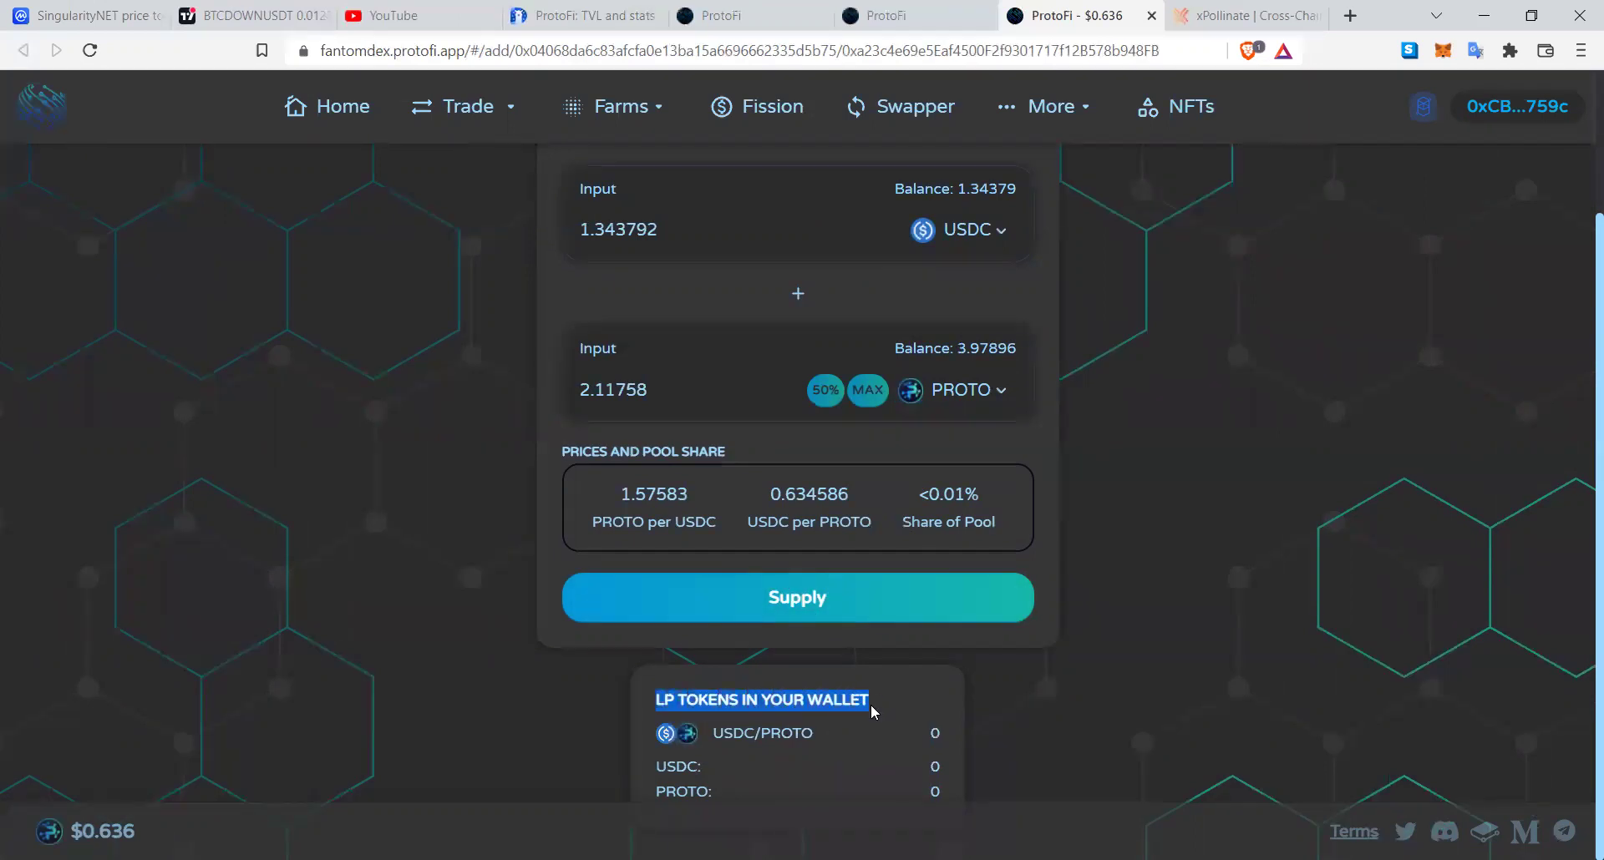
pyautogui.click(794, 755)
pyautogui.moveTo(793, 756); pyautogui.dragTo(925, 710)
pyautogui.click(1136, 674)
pyautogui.scroll(3, 1149, 668)
pyautogui.scroll(-2, 1152, 685)
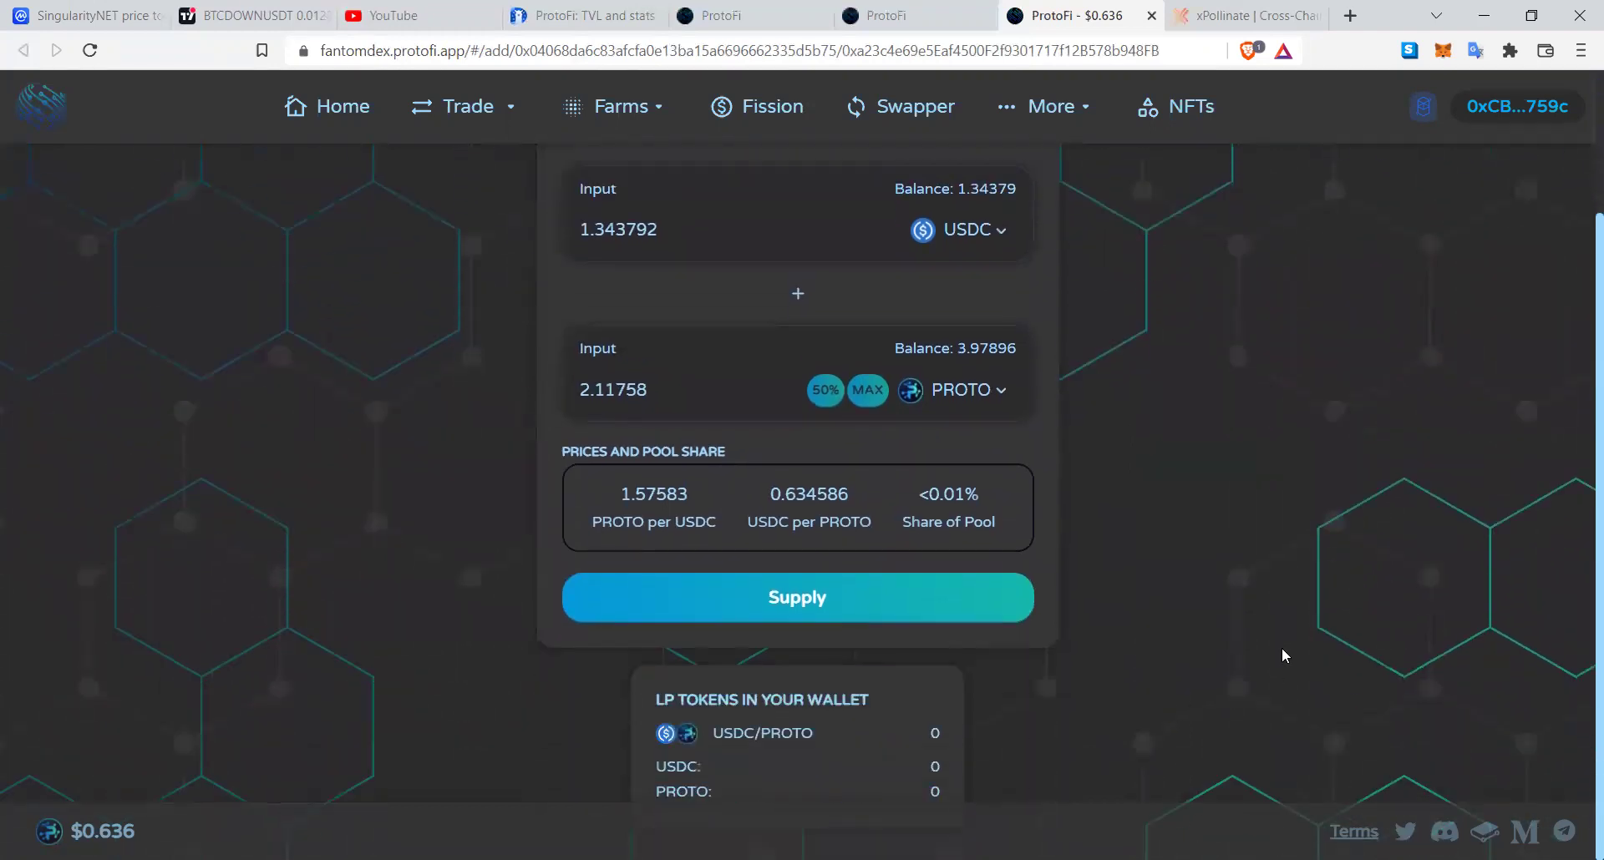
# Step: Go to the Nucleus farms and view the details of the PROTO-USDC and PROTO-FTM farms
pyautogui.scroll(2, 1179, 422)
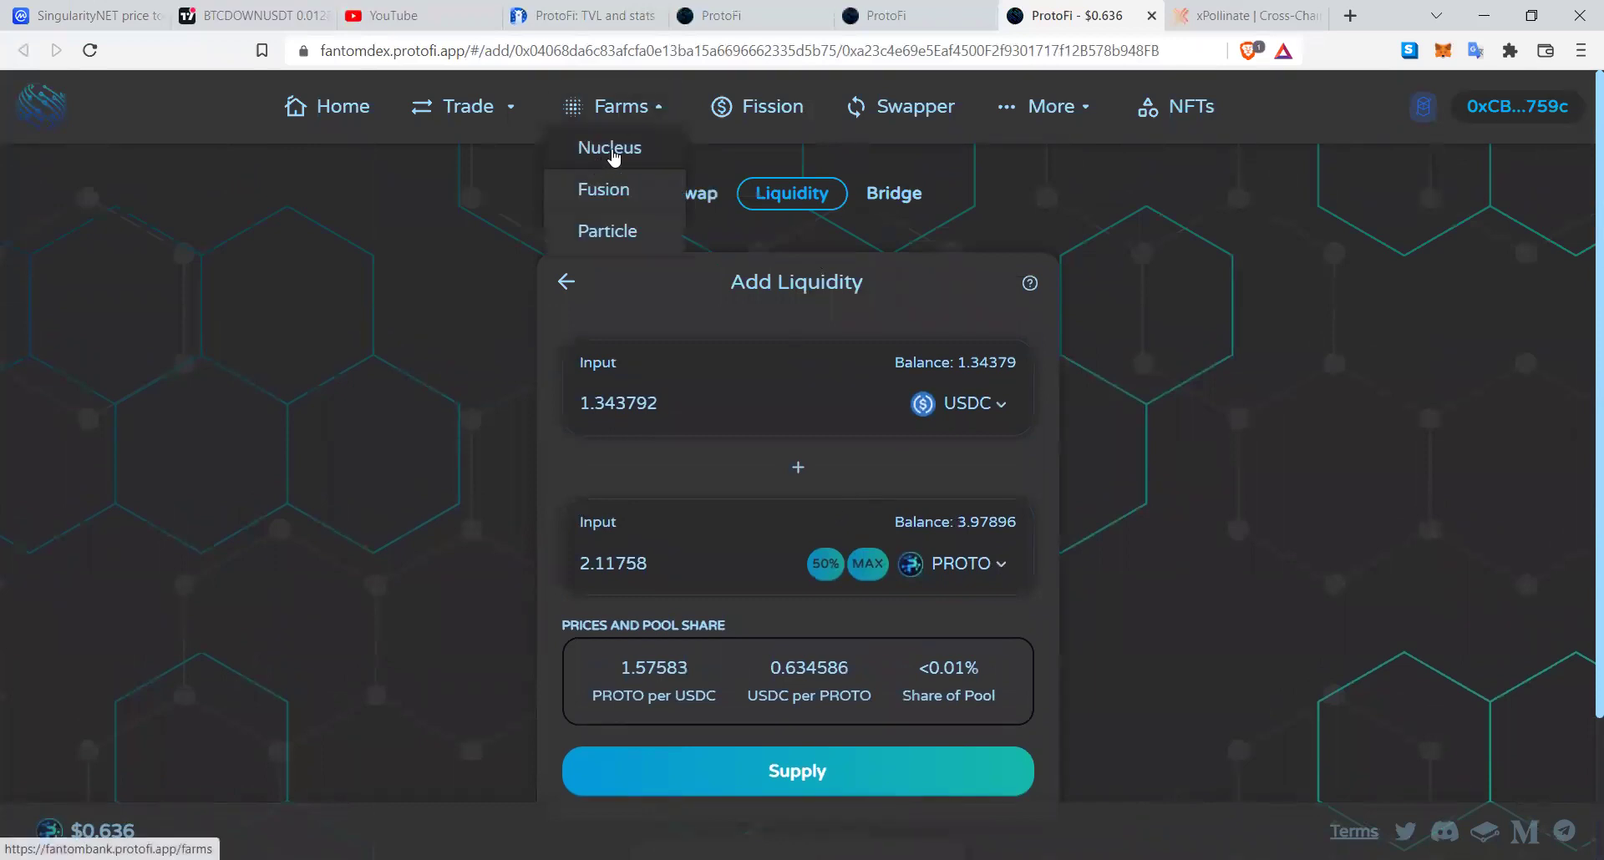
pyautogui.click(612, 155)
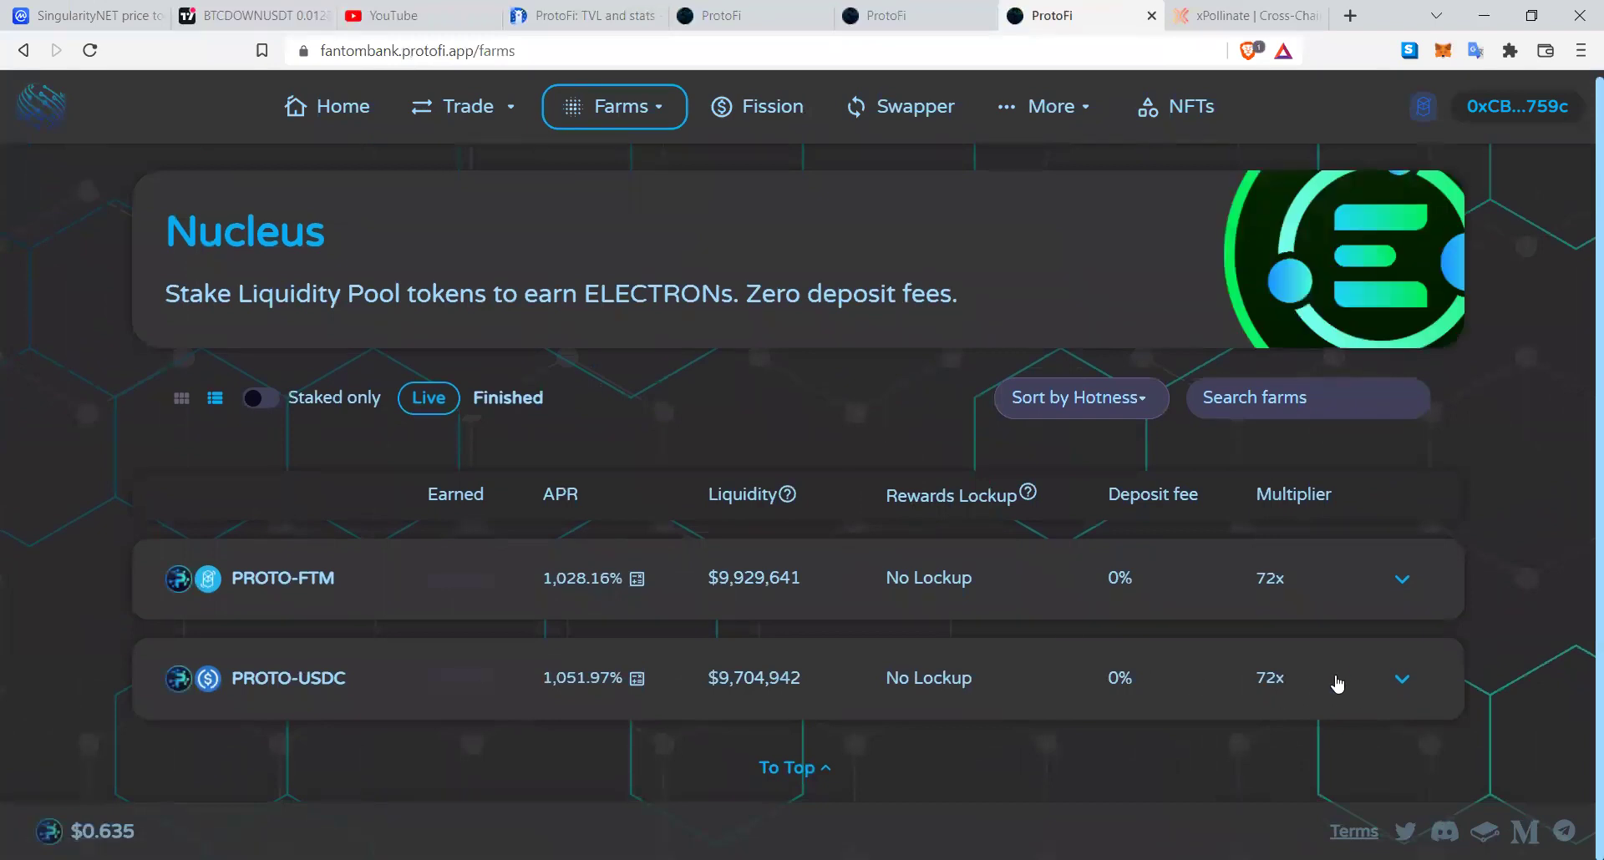
pyautogui.click(1337, 681)
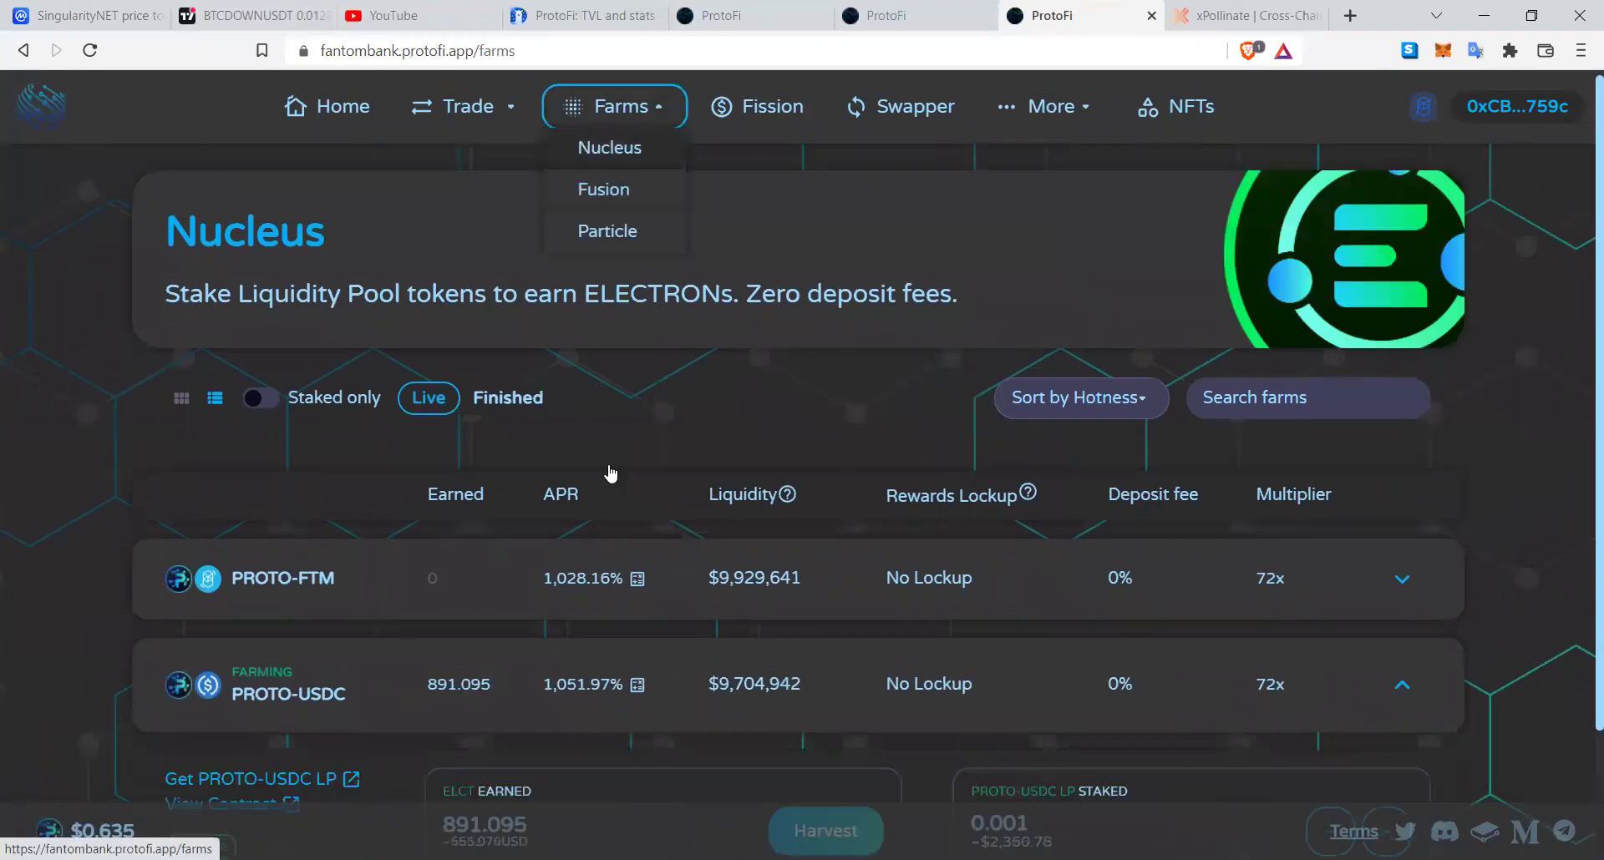
pyautogui.scroll(-2, 1157, 665)
pyautogui.click(1385, 436)
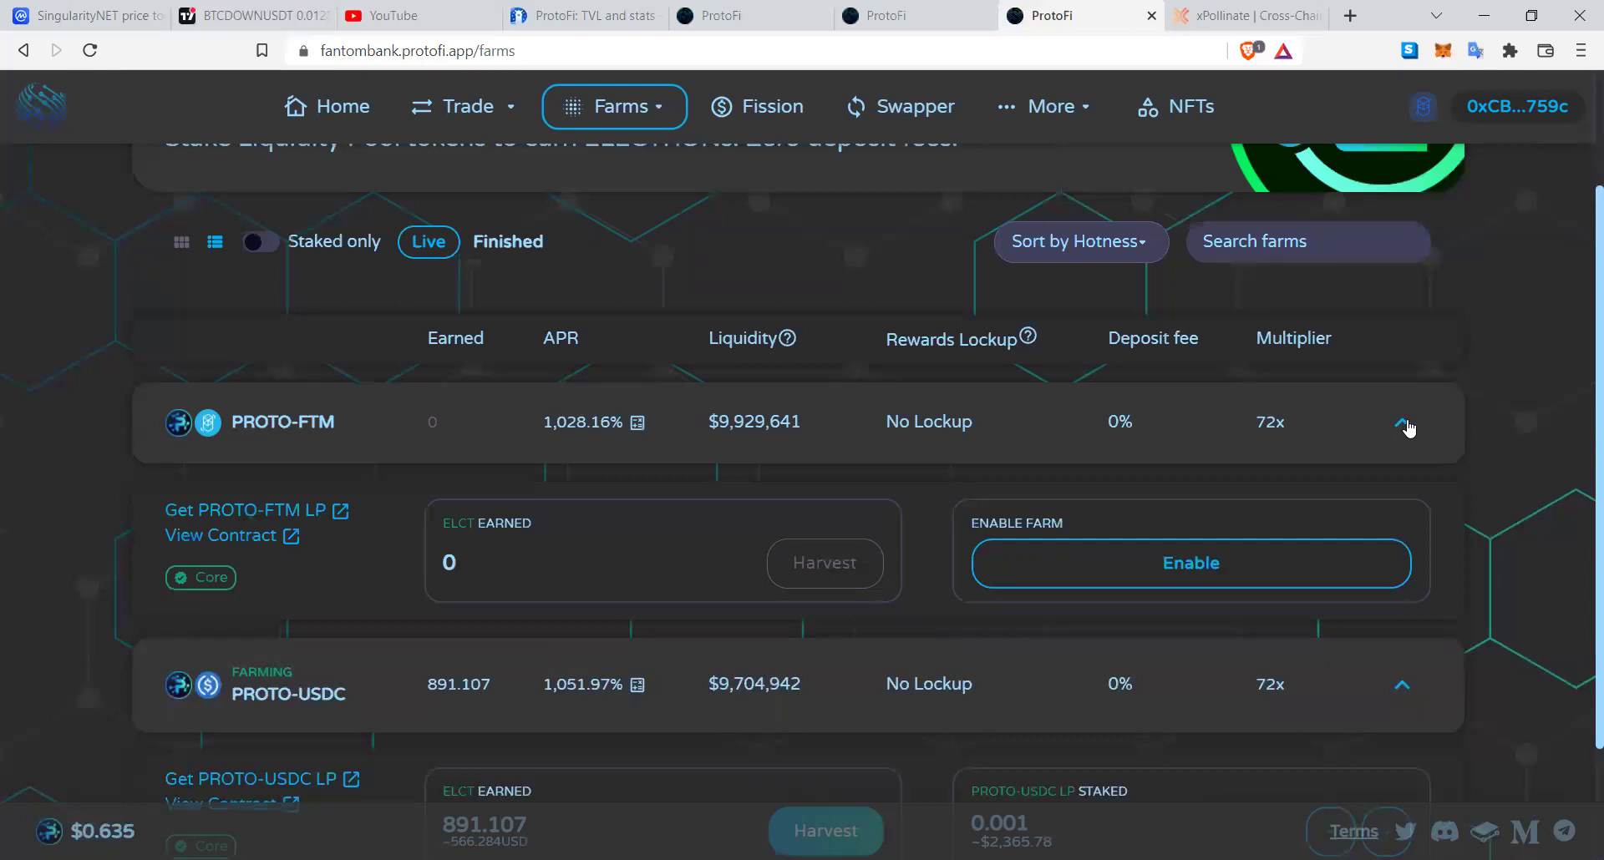
pyautogui.click(1407, 427)
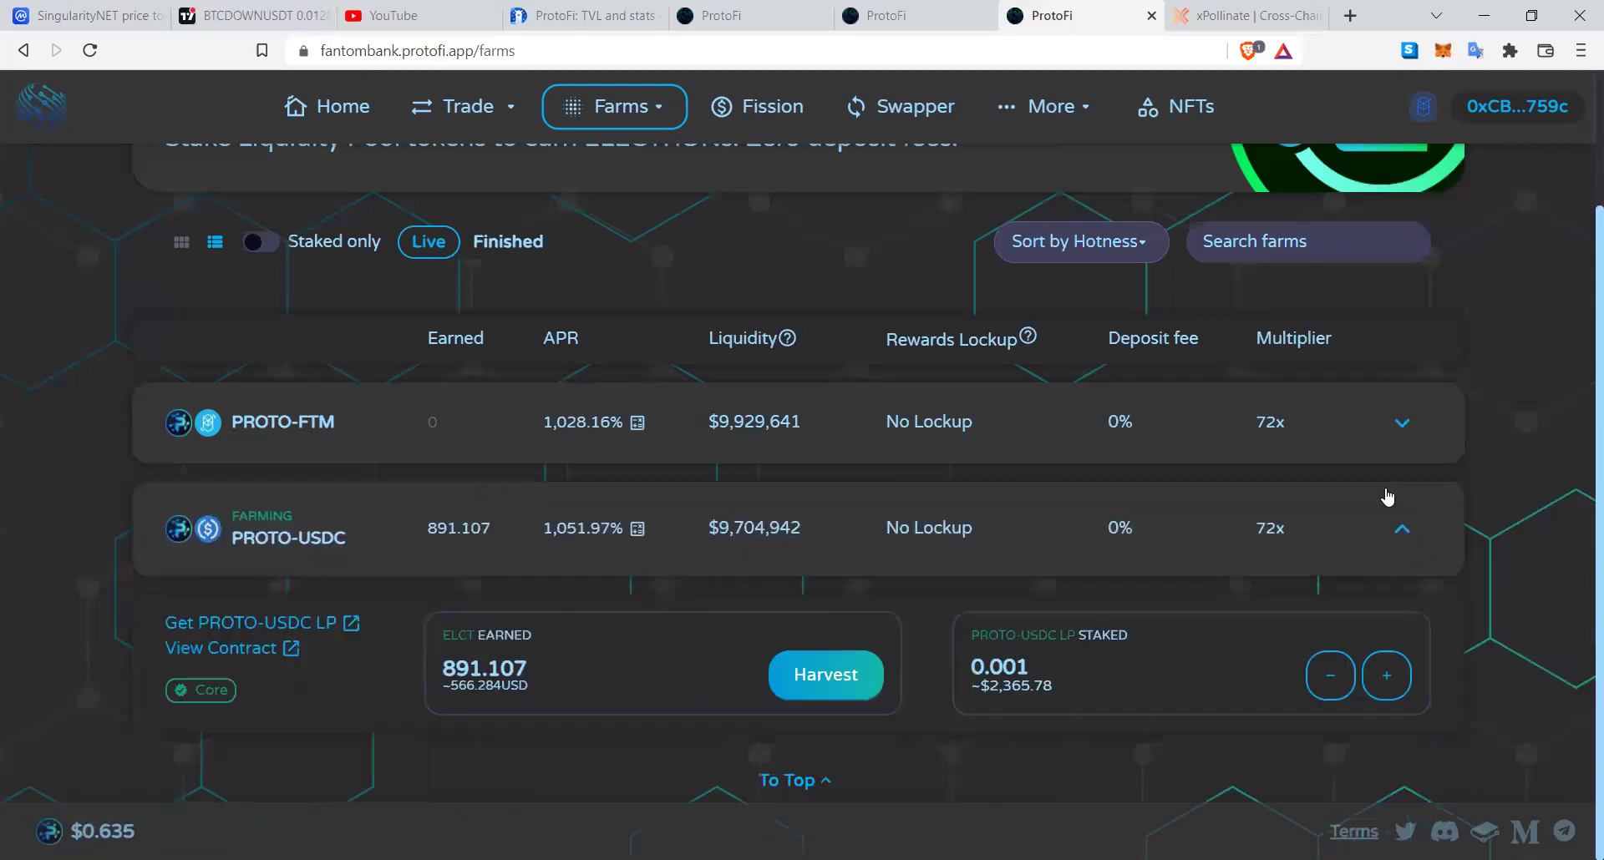
# Step: Look at the PROTO-USDC farm's stake dialog without staking, and review its ELCT earned and LP staked amounts
pyautogui.click(1386, 678)
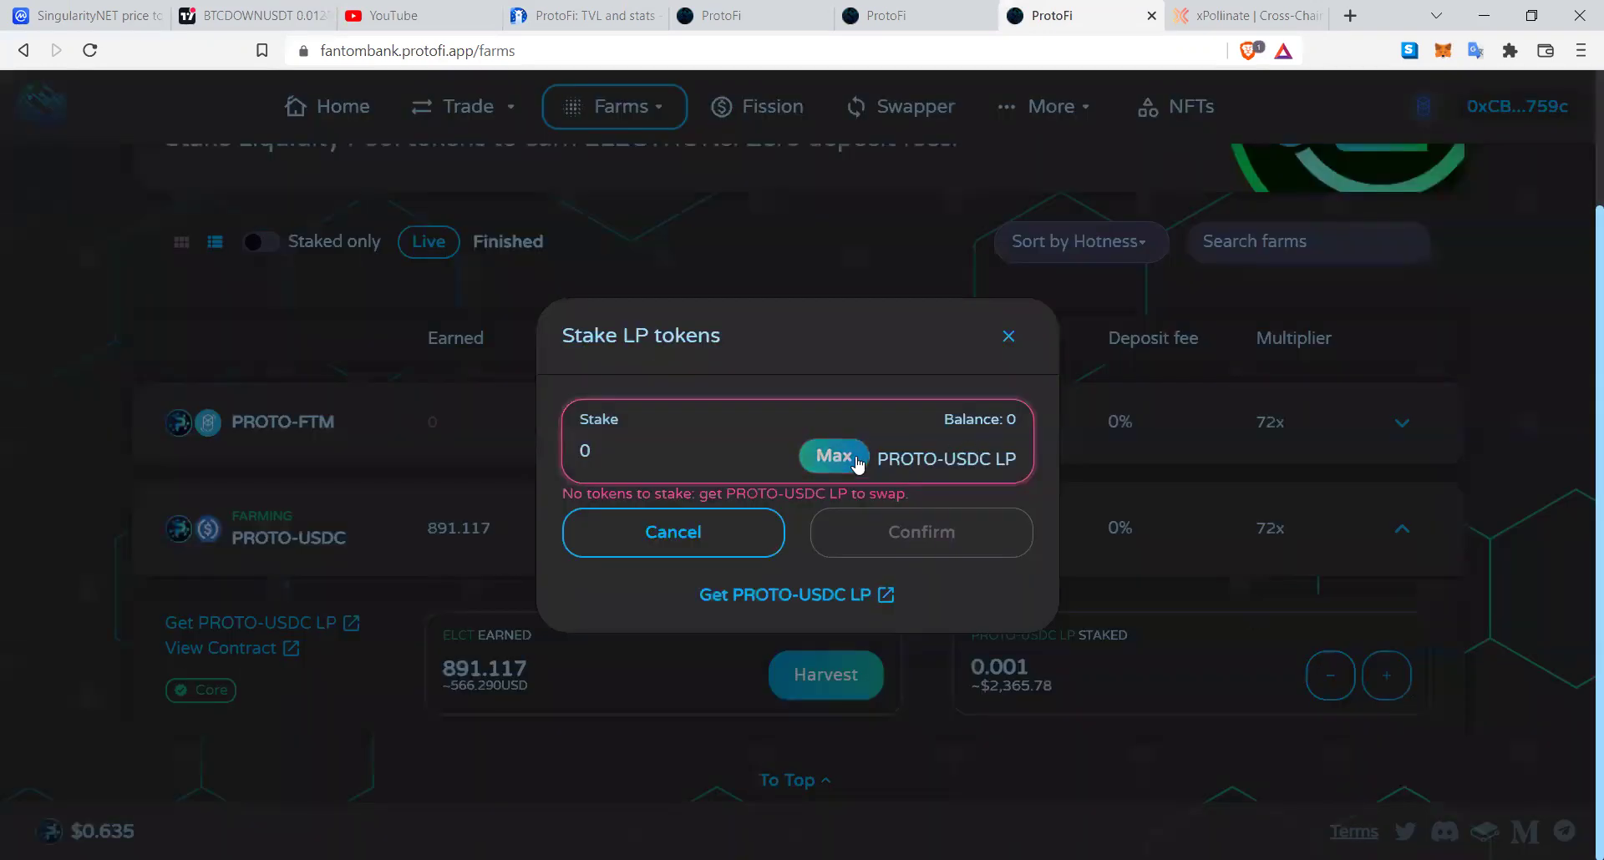
pyautogui.click(1009, 336)
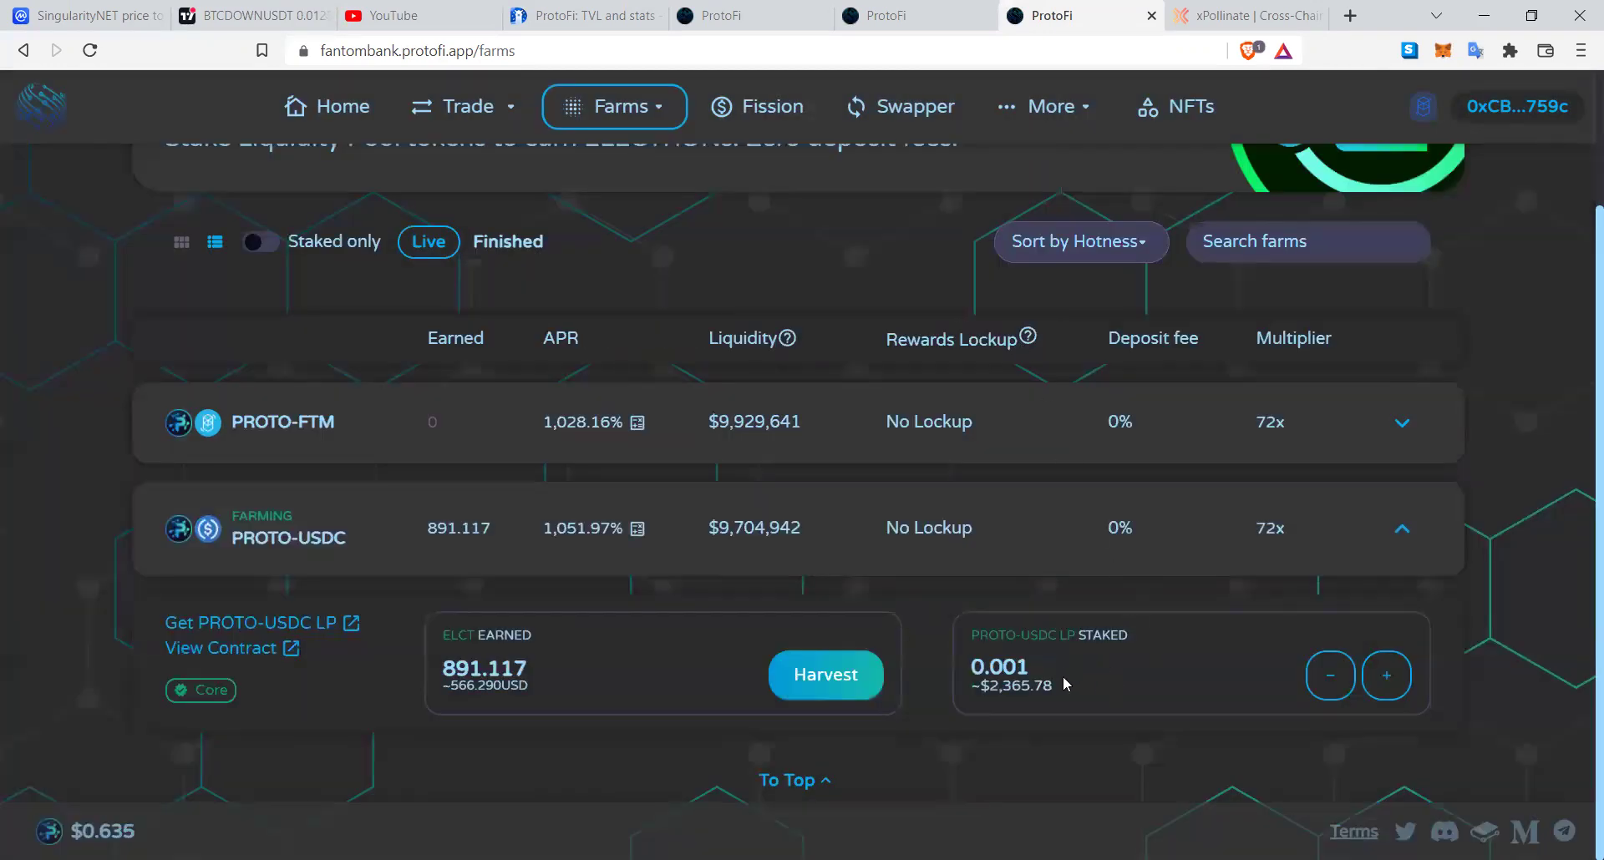
pyautogui.moveTo(1063, 675); pyautogui.dragTo(960, 642)
pyautogui.moveTo(539, 688); pyautogui.dragTo(428, 658)
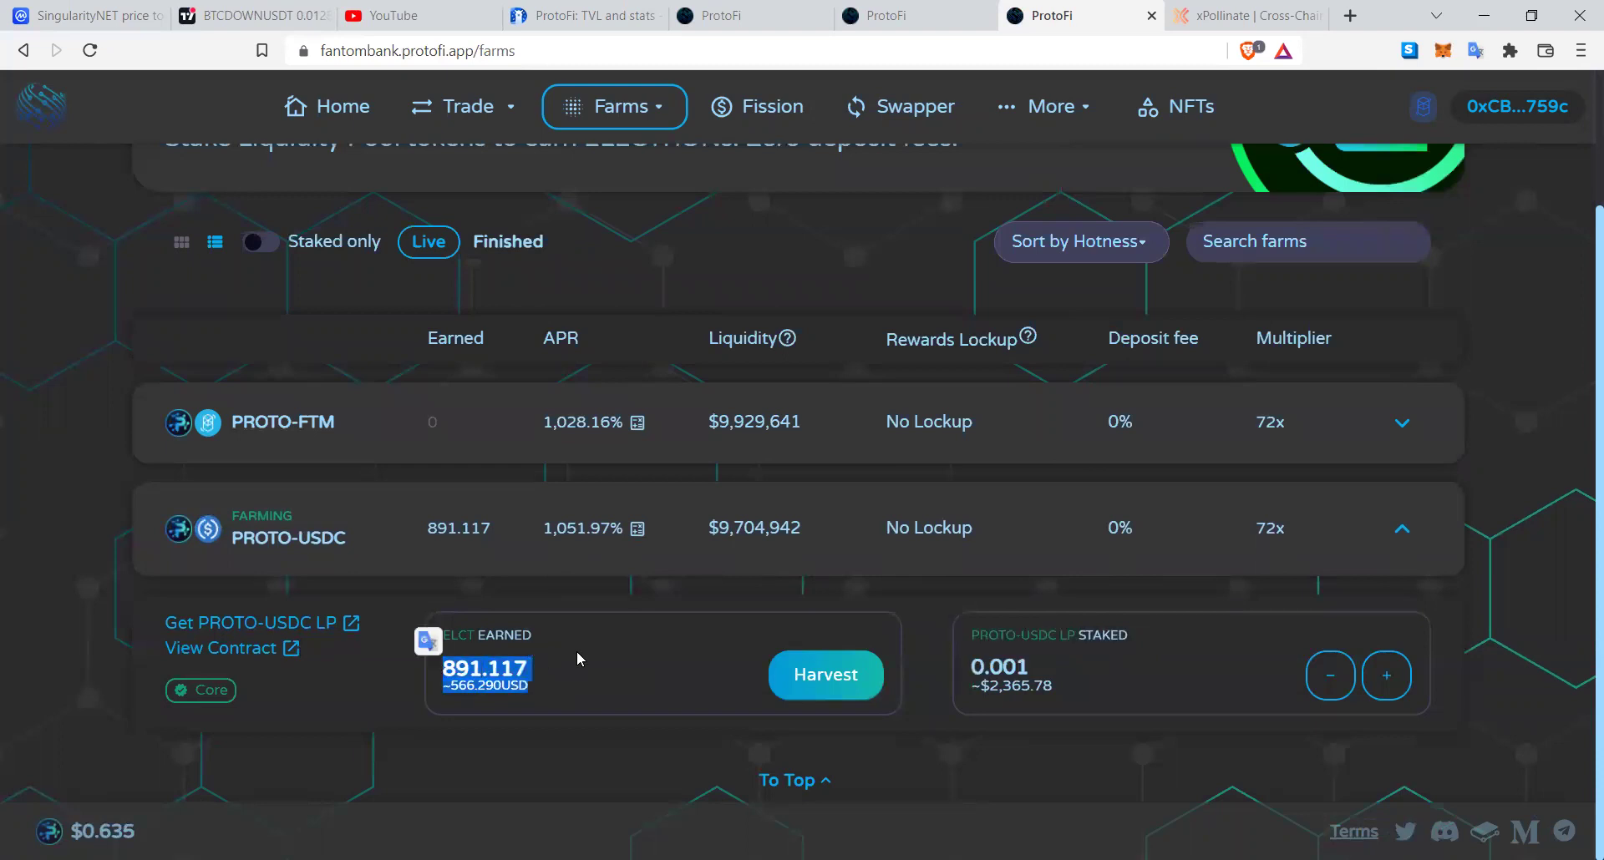
pyautogui.click(628, 661)
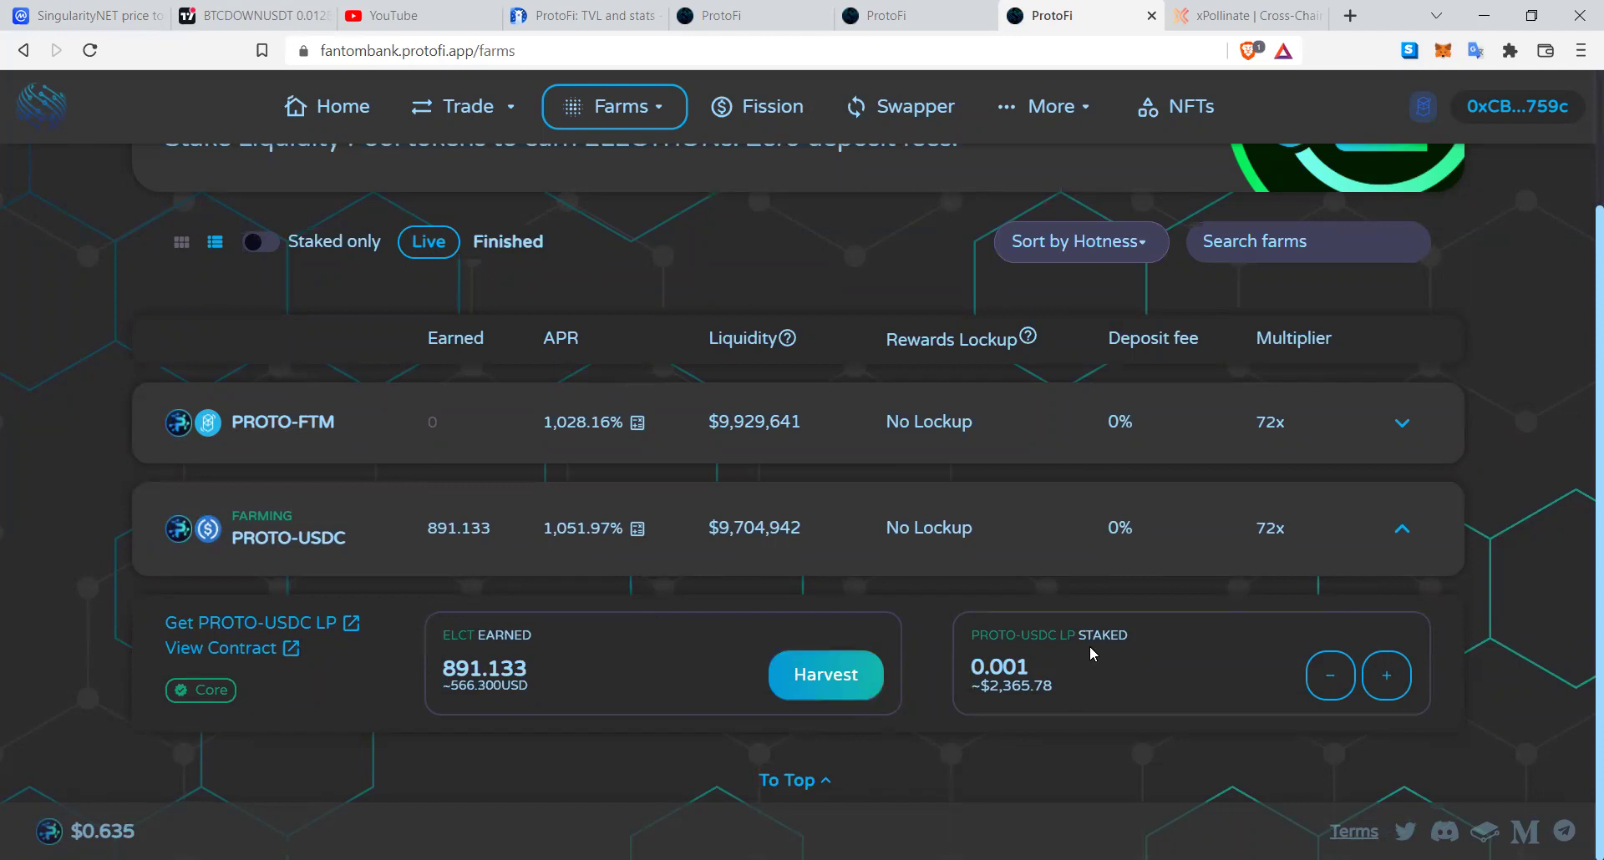
pyautogui.moveTo(1066, 675); pyautogui.dragTo(959, 618)
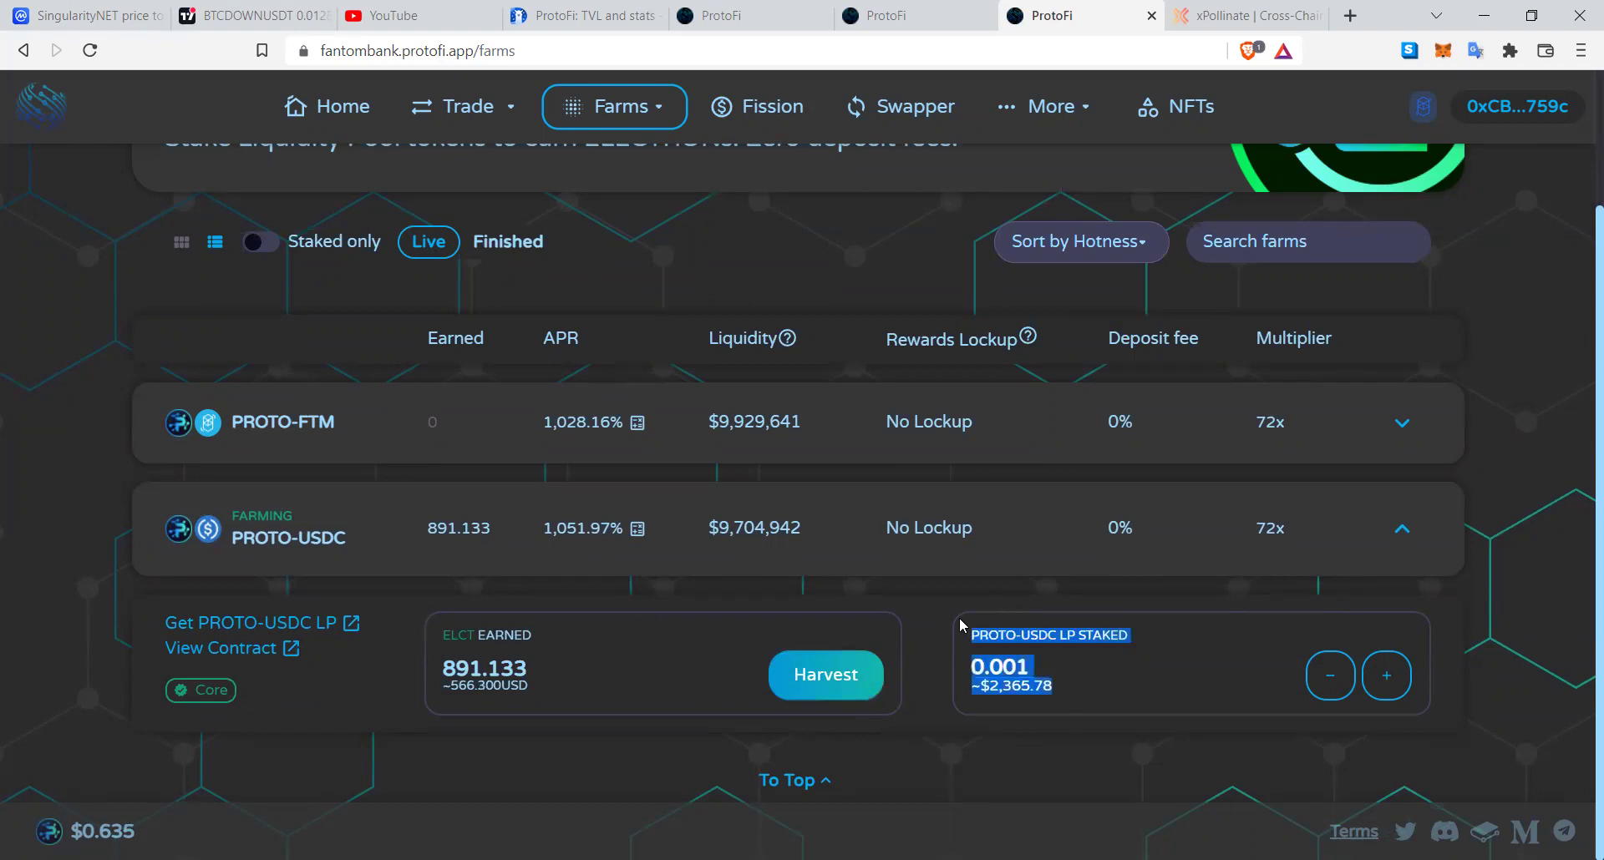
pyautogui.click(1086, 672)
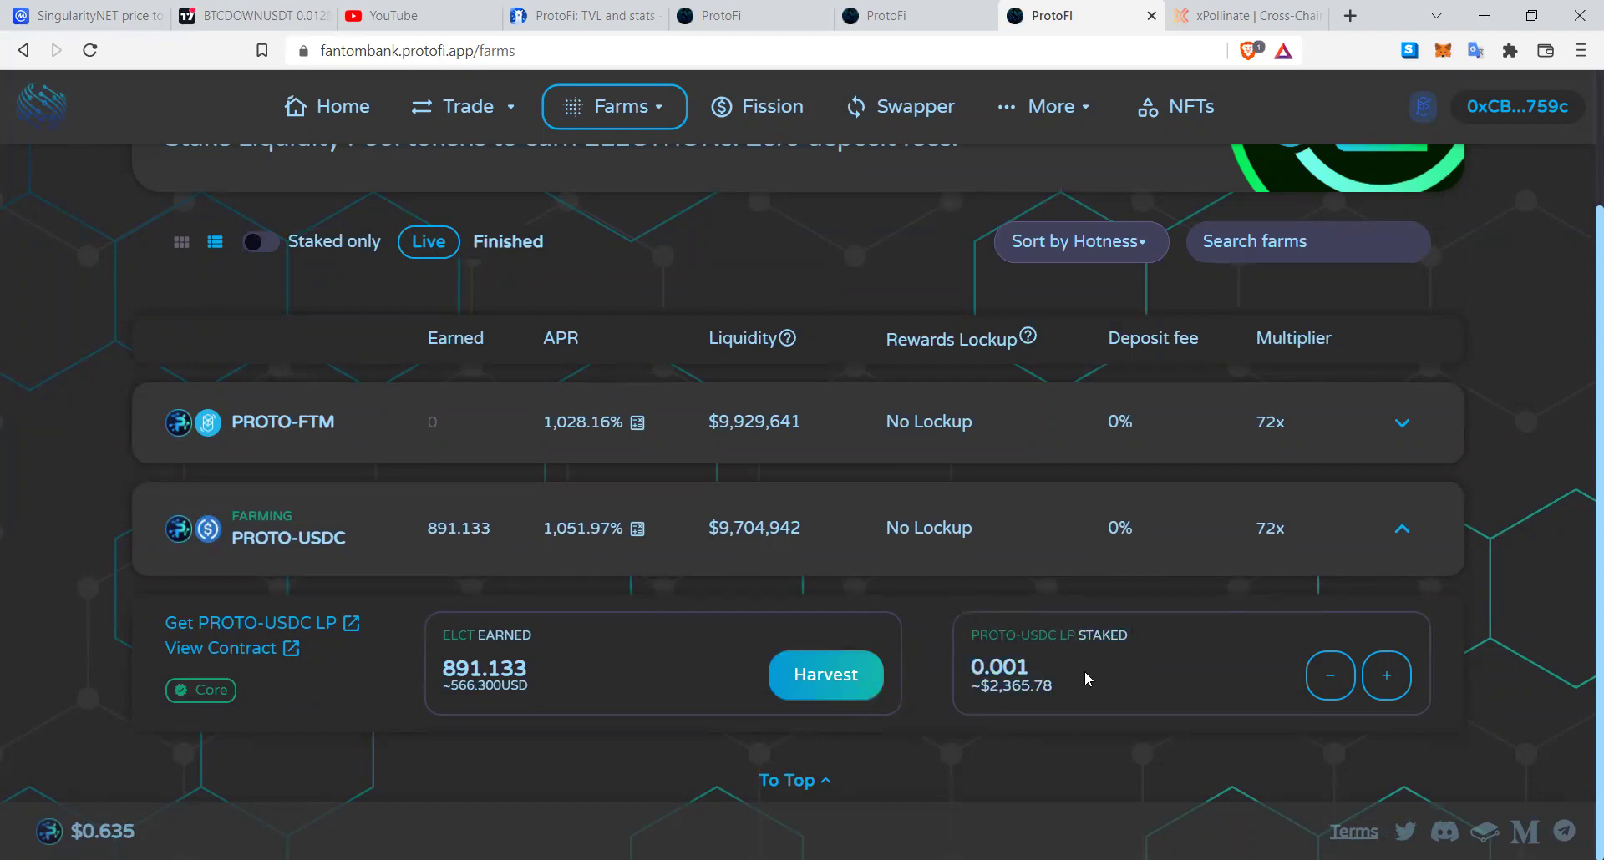
# Step: Preview unstaking the maximum PROTO-USDC LP balance from the farm, and close the dialog without confirming
pyautogui.click(1330, 675)
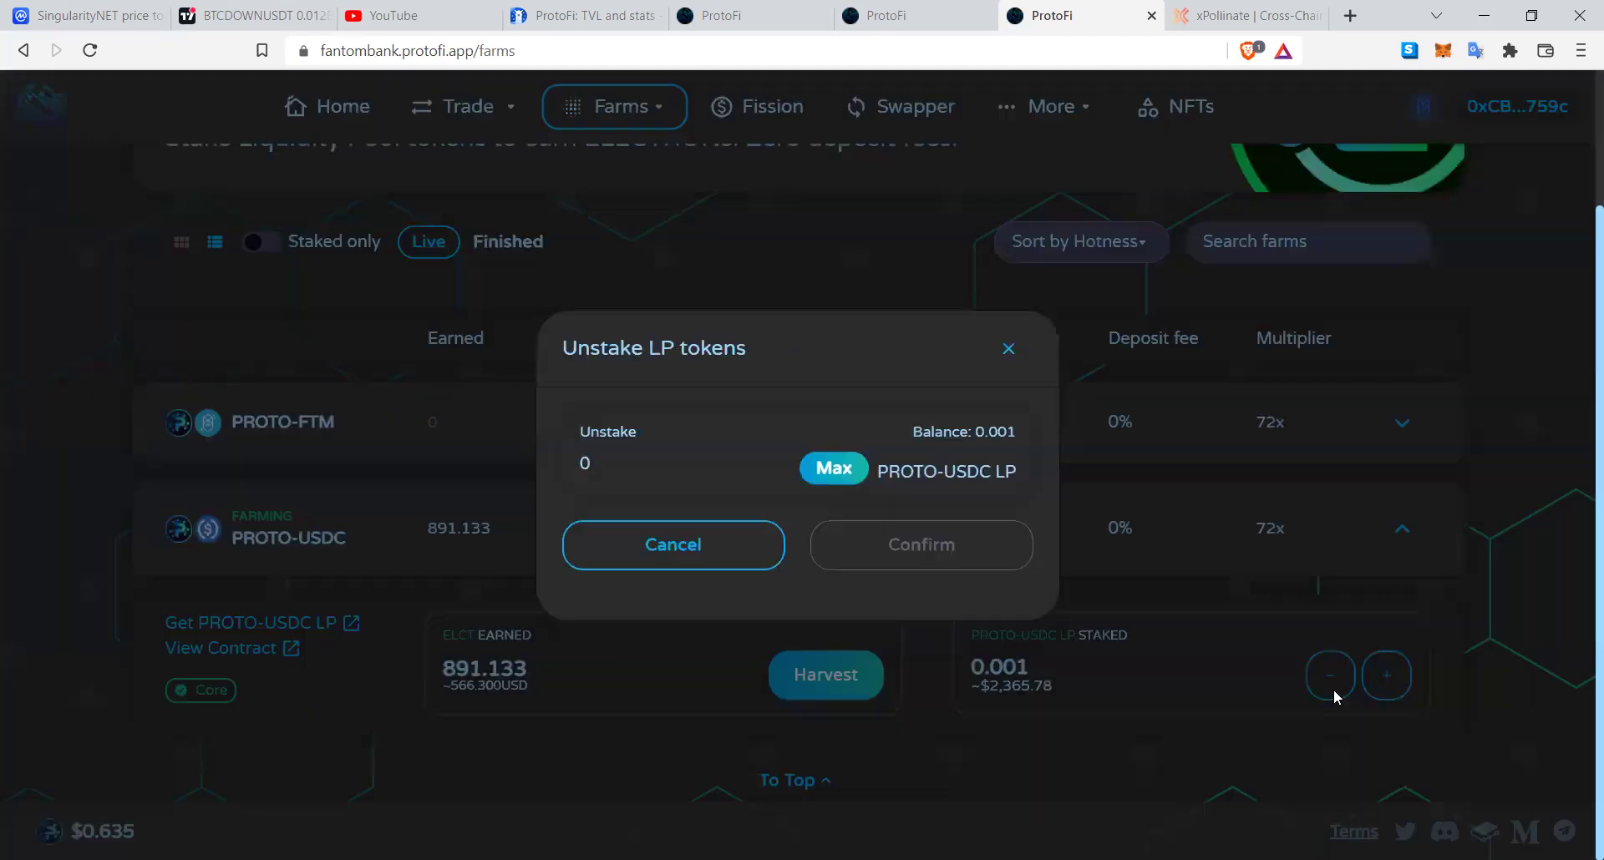
pyautogui.click(852, 472)
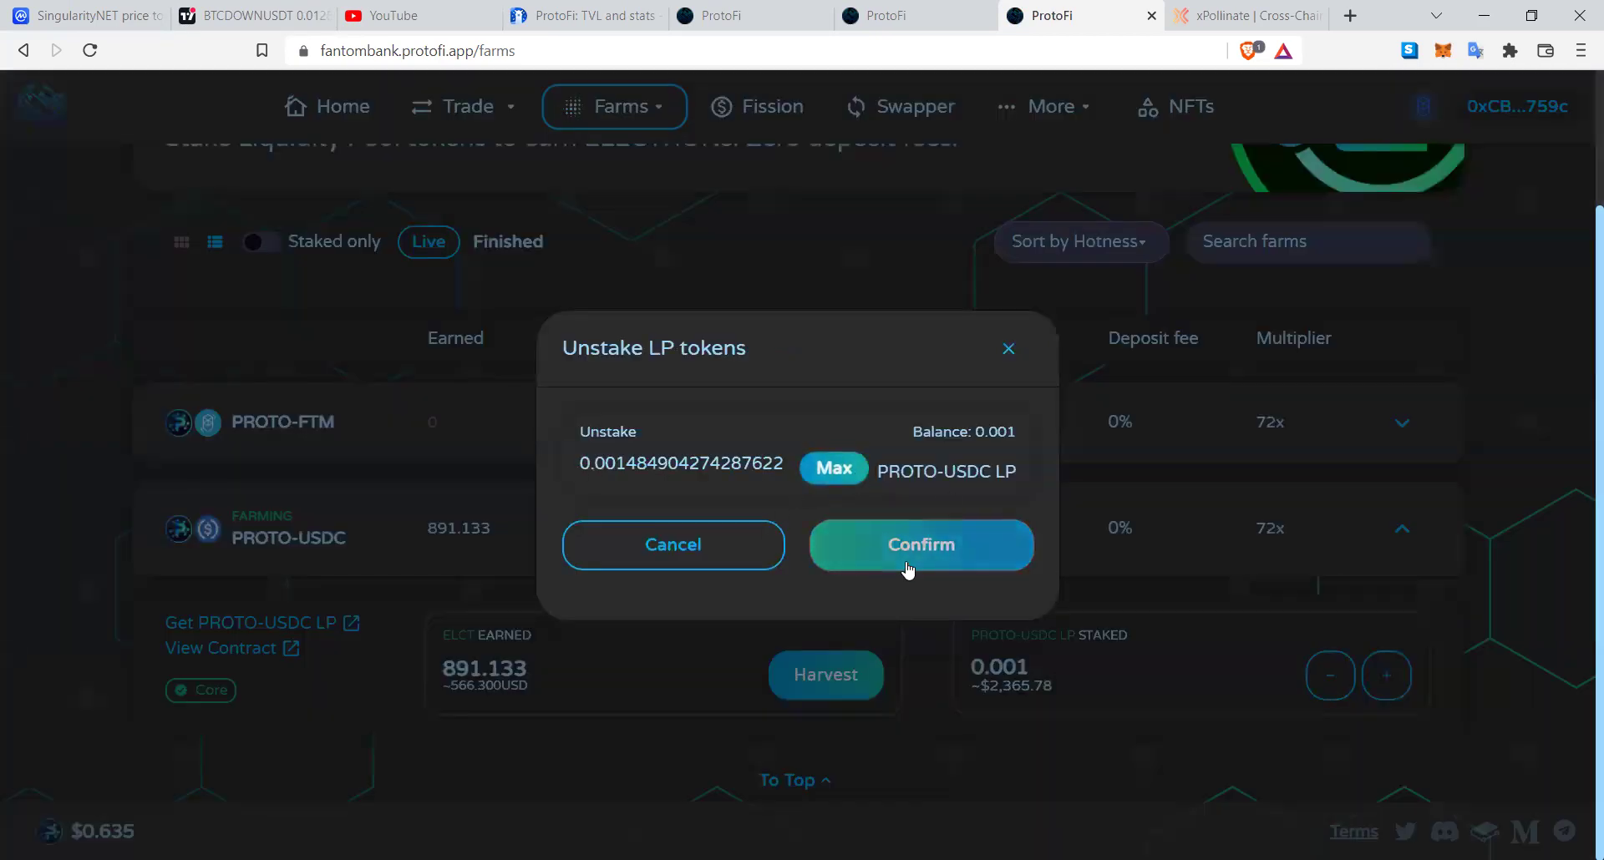
pyautogui.moveTo(594, 463); pyautogui.dragTo(810, 472)
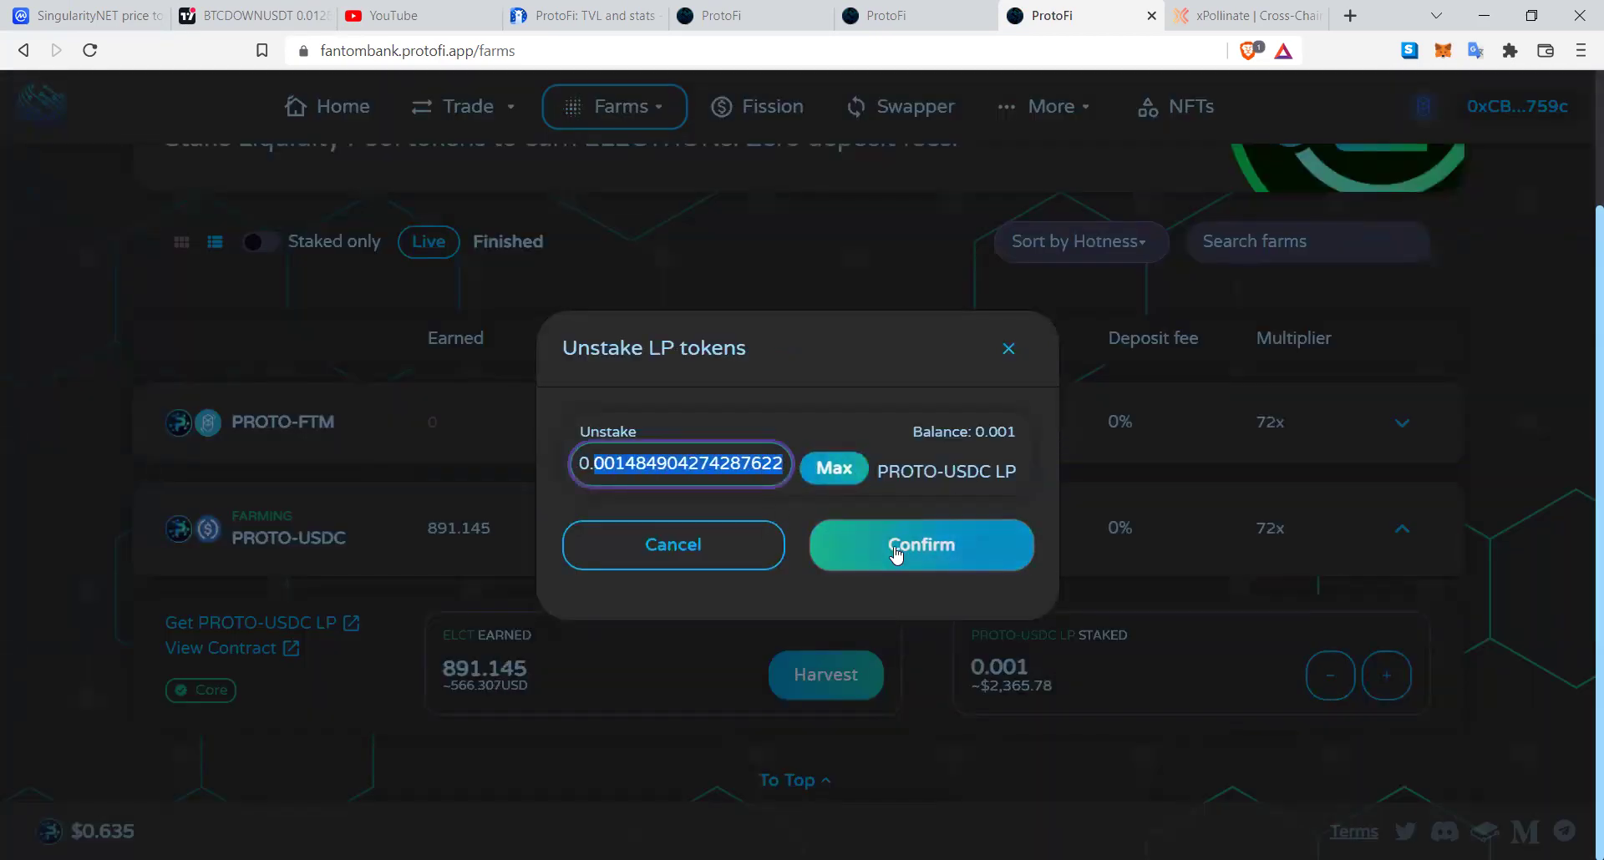
pyautogui.click(1009, 349)
# Step: Go from the Nucleus farms to the exchange's Liquidity page
pyautogui.scroll(2, 933, 358)
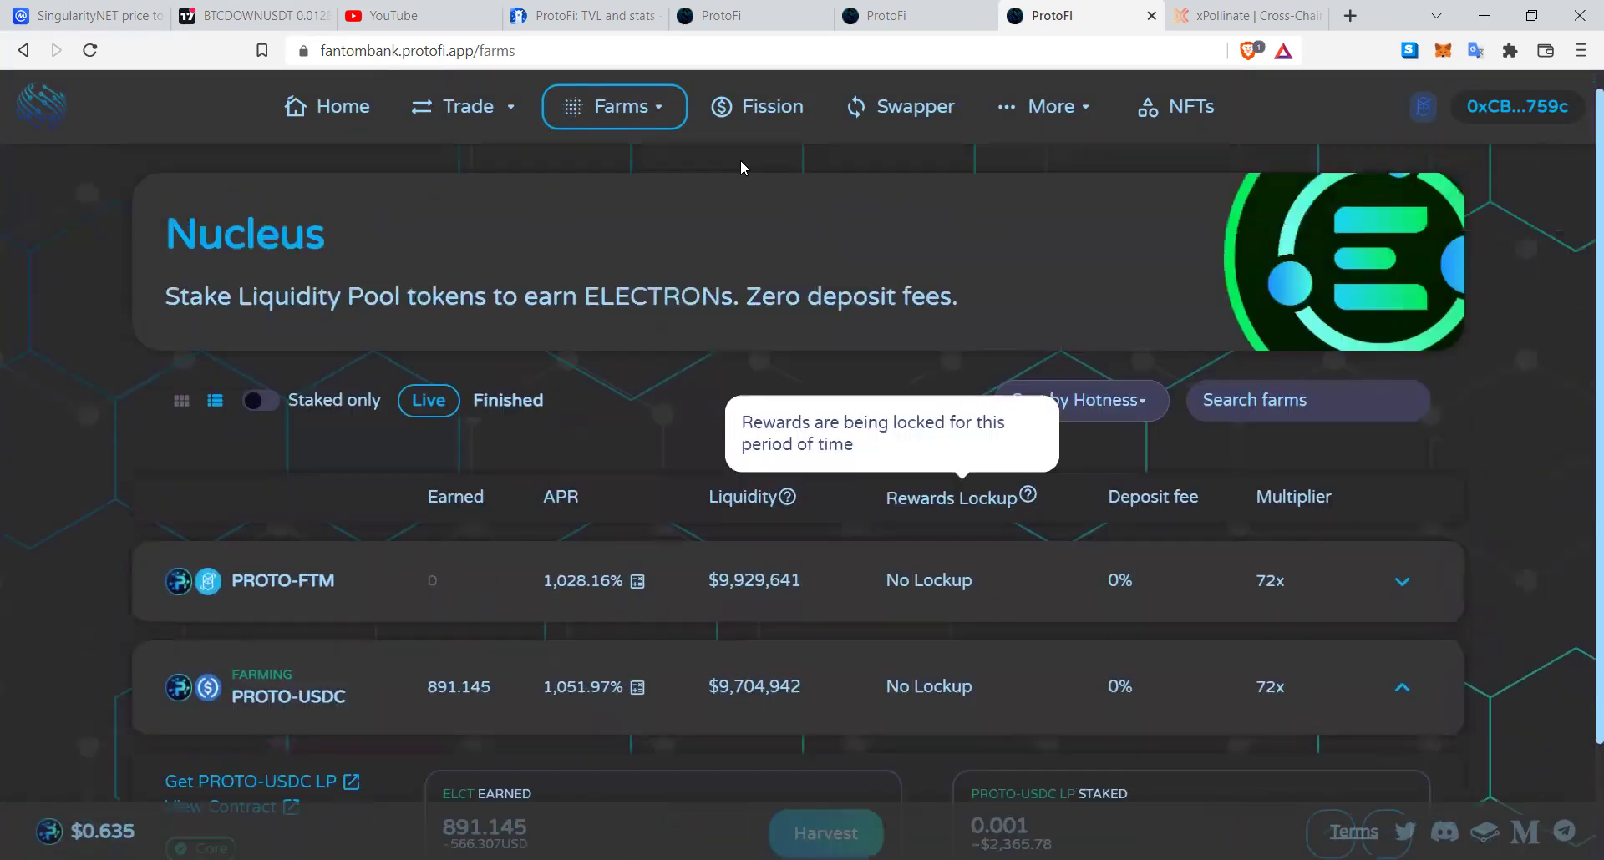
pyautogui.moveTo(616, 117)
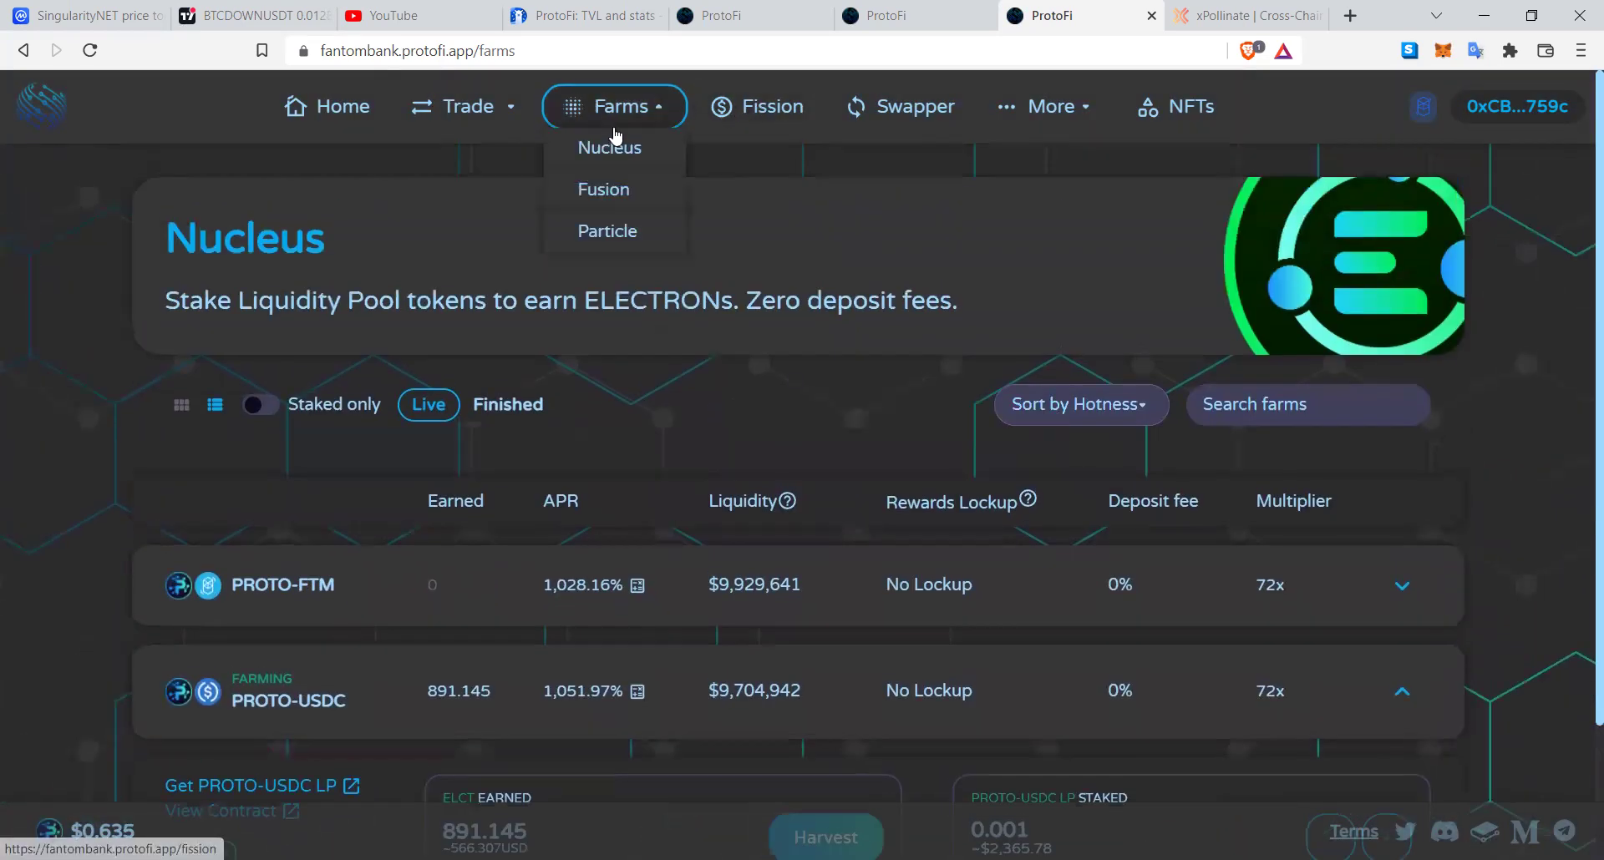
pyautogui.click(489, 200)
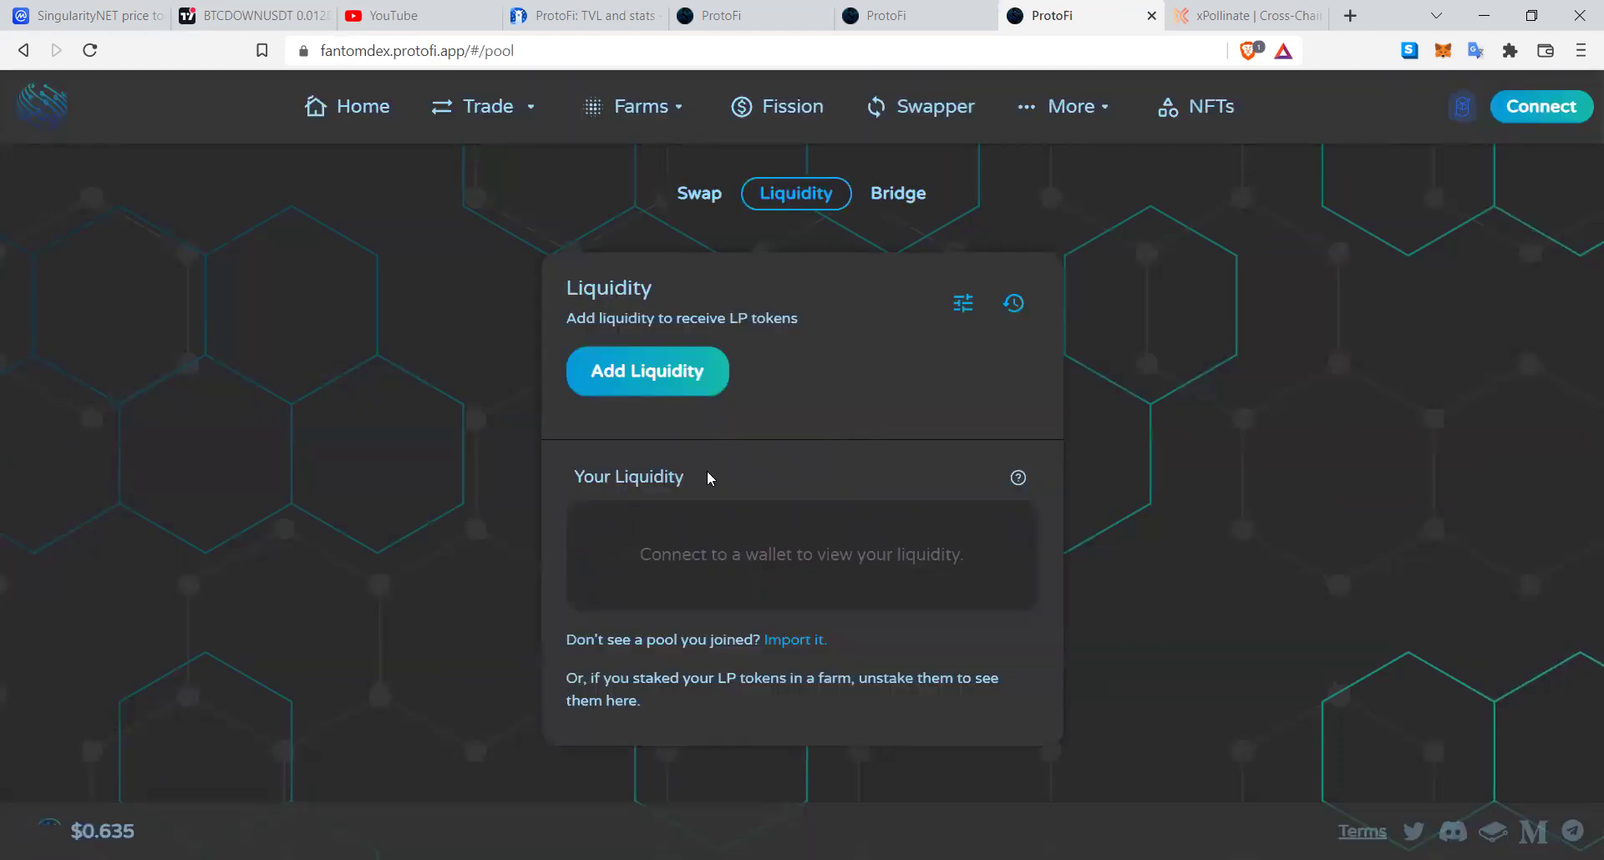
# Step: Examine the Your Liquidity section, where LP positions are listed once a wallet is connected
pyautogui.tripleClick(707, 472)
pyautogui.click(702, 482)
pyautogui.moveTo(692, 477); pyautogui.dragTo(568, 472)
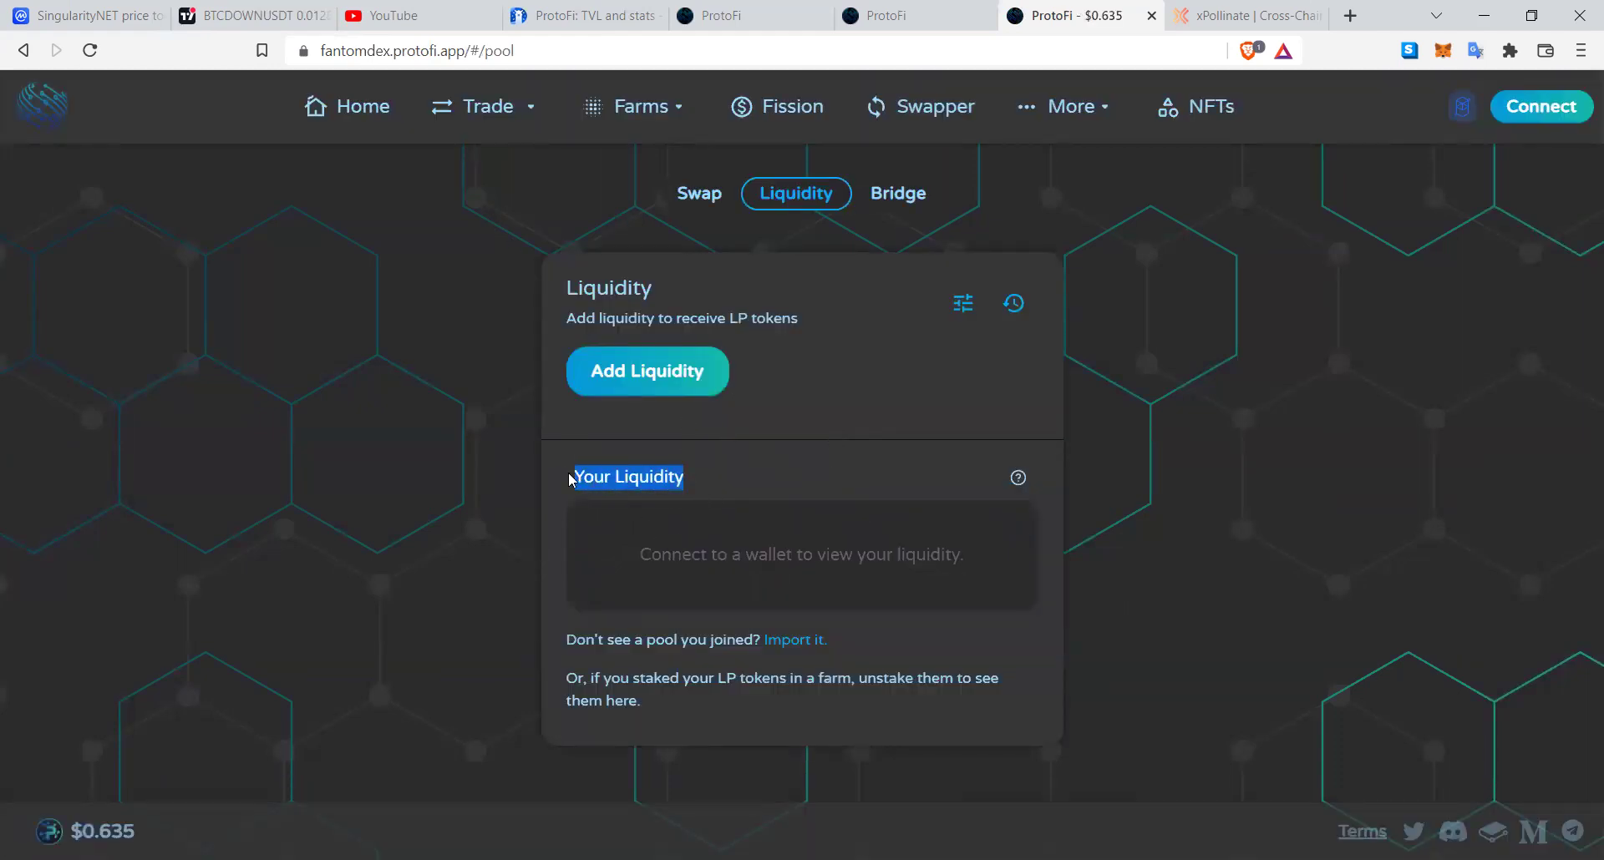
pyautogui.moveTo(641, 554); pyautogui.dragTo(961, 558)
pyautogui.click(707, 530)
pyautogui.moveTo(659, 523)
pyautogui.mouseDown()
pyautogui.moveTo(957, 564)
pyautogui.moveTo(955, 543)
pyautogui.moveTo(645, 524)
pyautogui.mouseUp()
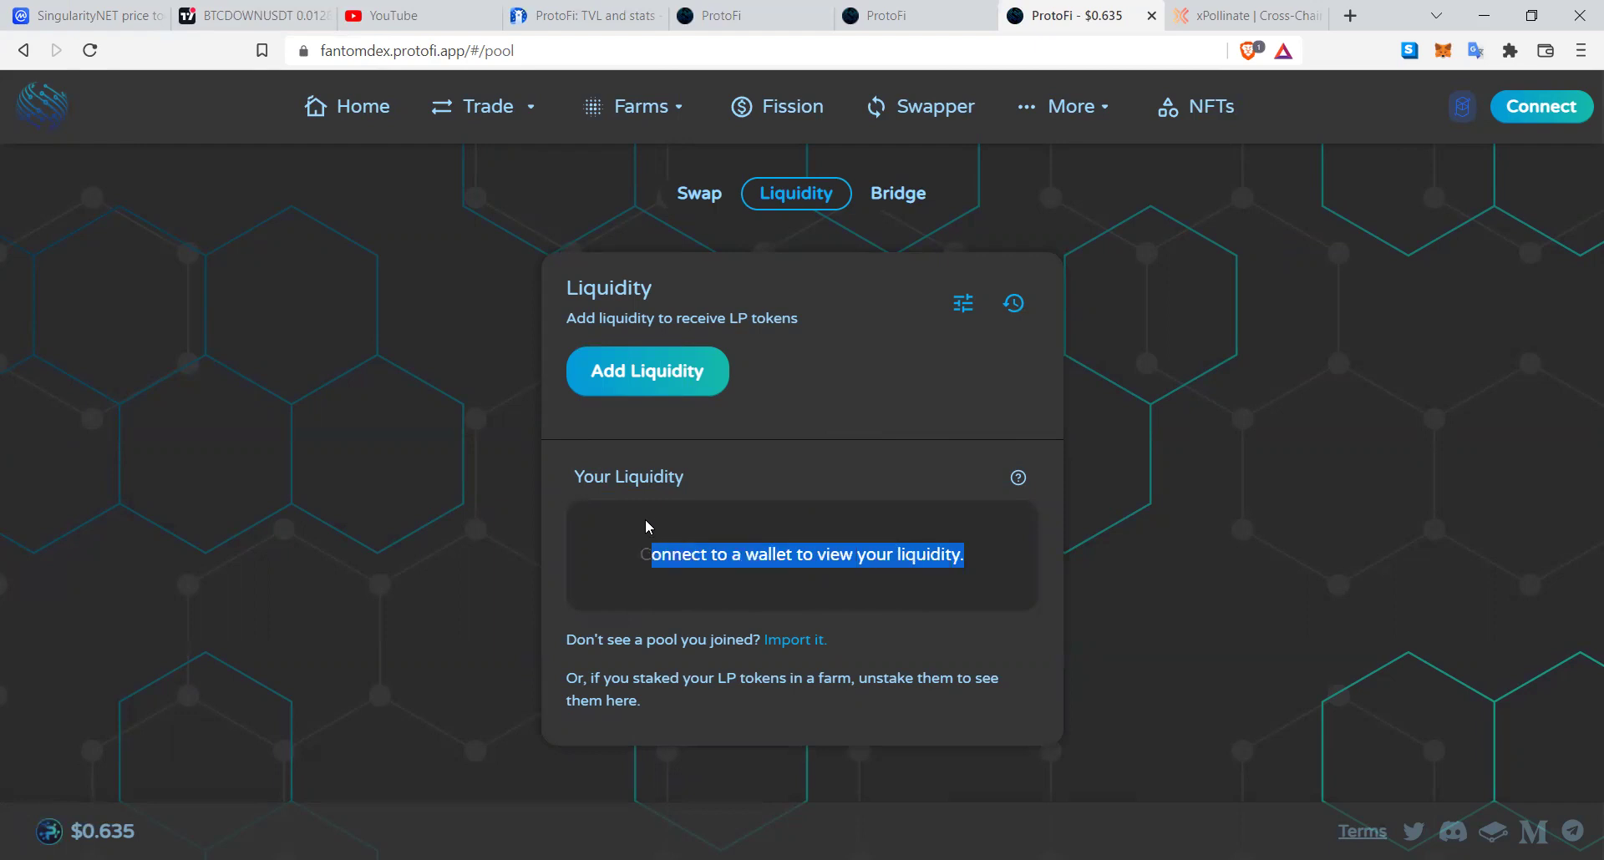
pyautogui.click(929, 518)
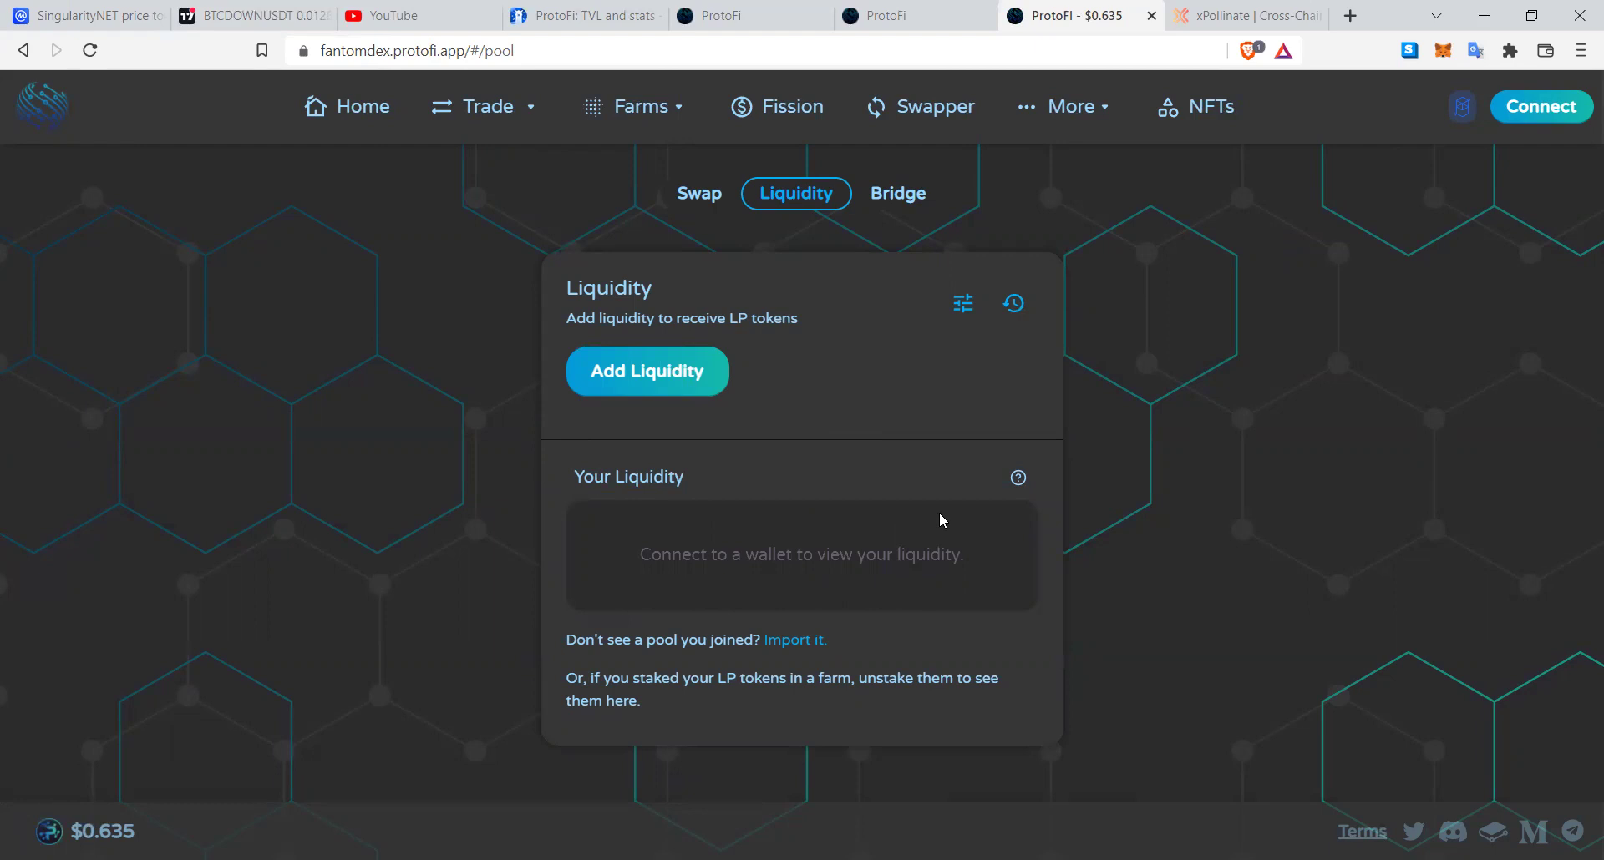
# Step: Open the token swap and choose PROTO as the token to sell and fUSDT as the token to receive
pyautogui.click(706, 205)
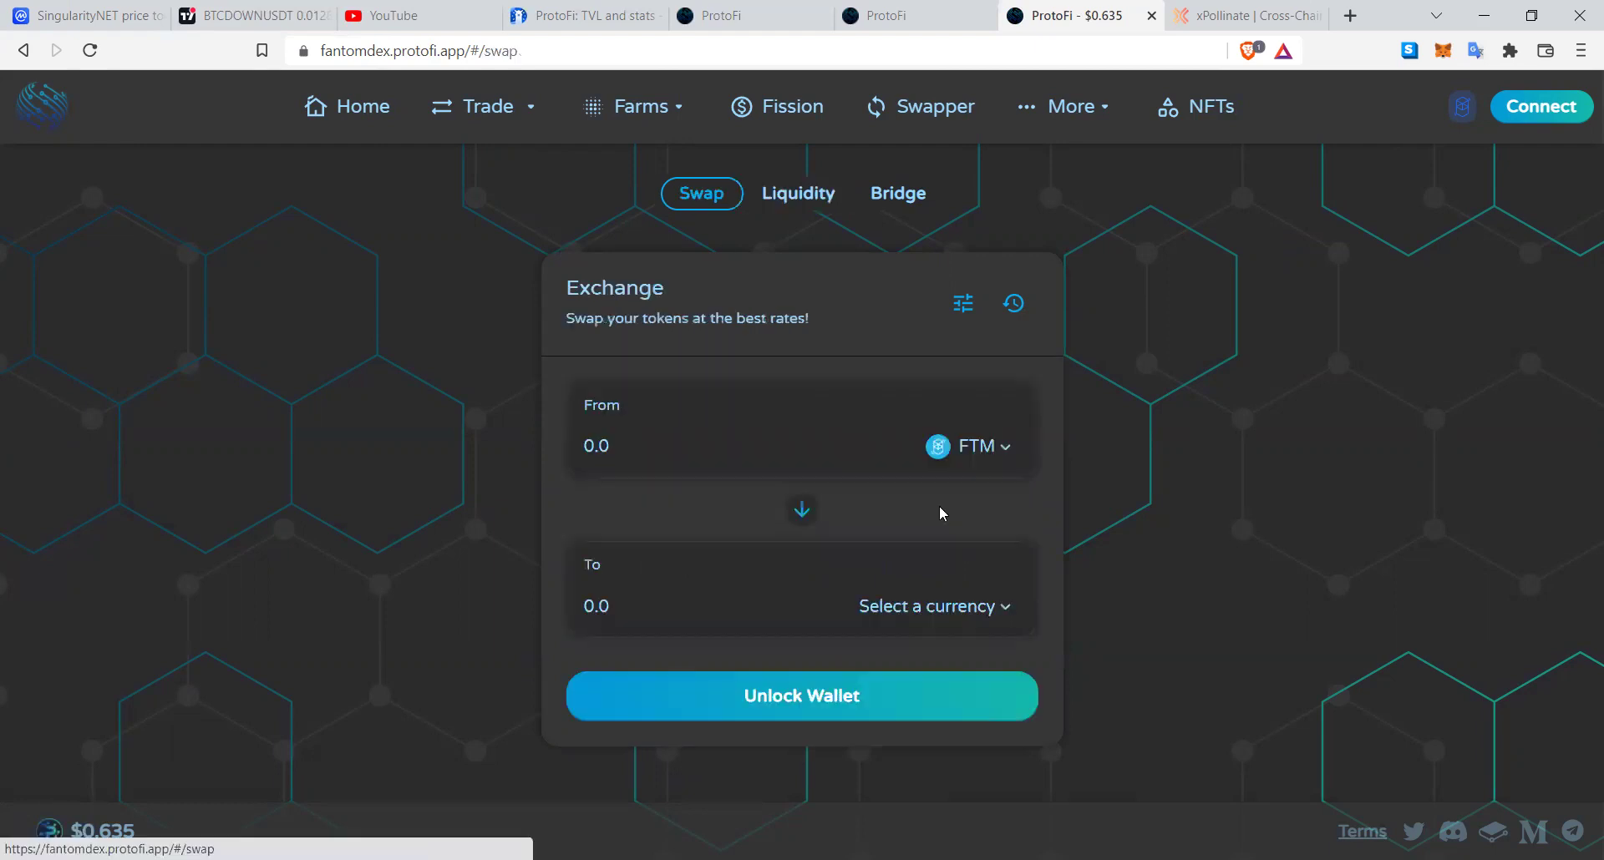
pyautogui.click(991, 449)
pyautogui.write('proto')
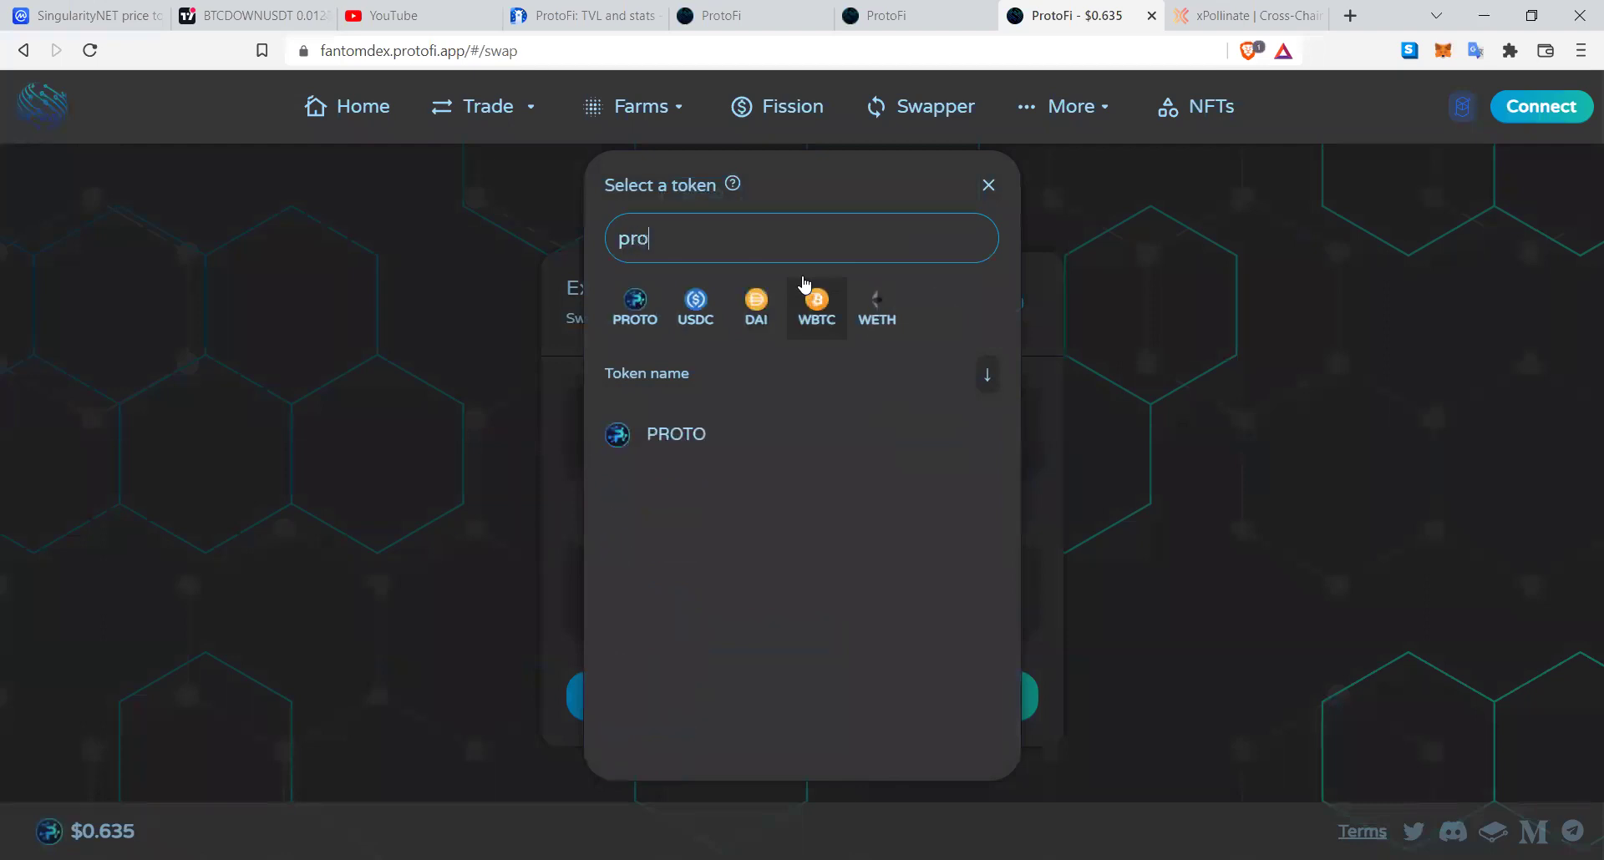
pyautogui.click(716, 441)
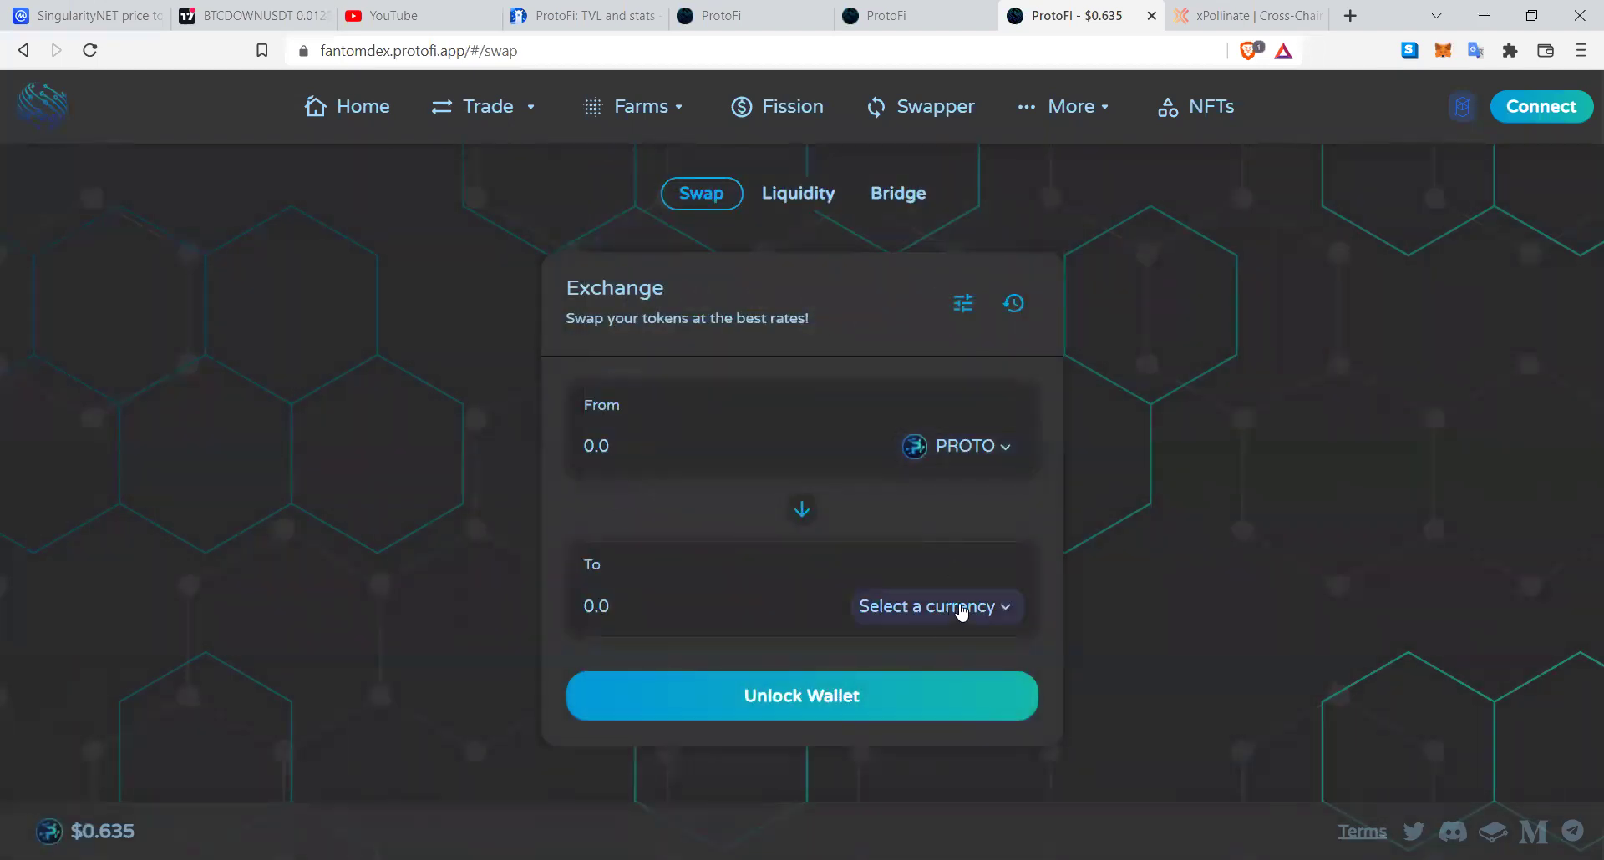
pyautogui.click(965, 608)
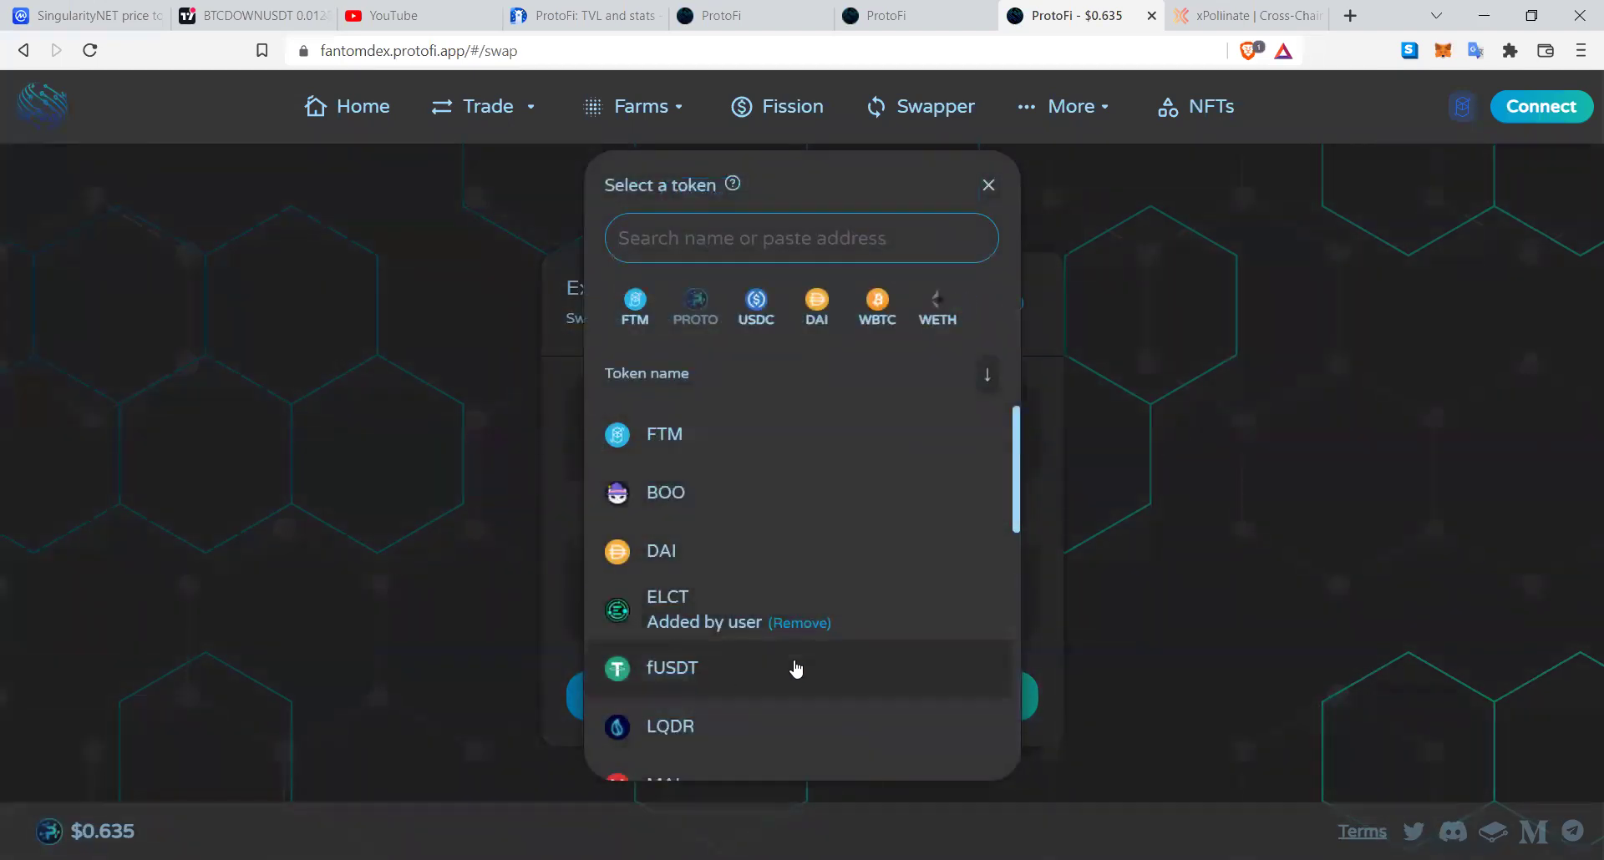
pyautogui.click(688, 670)
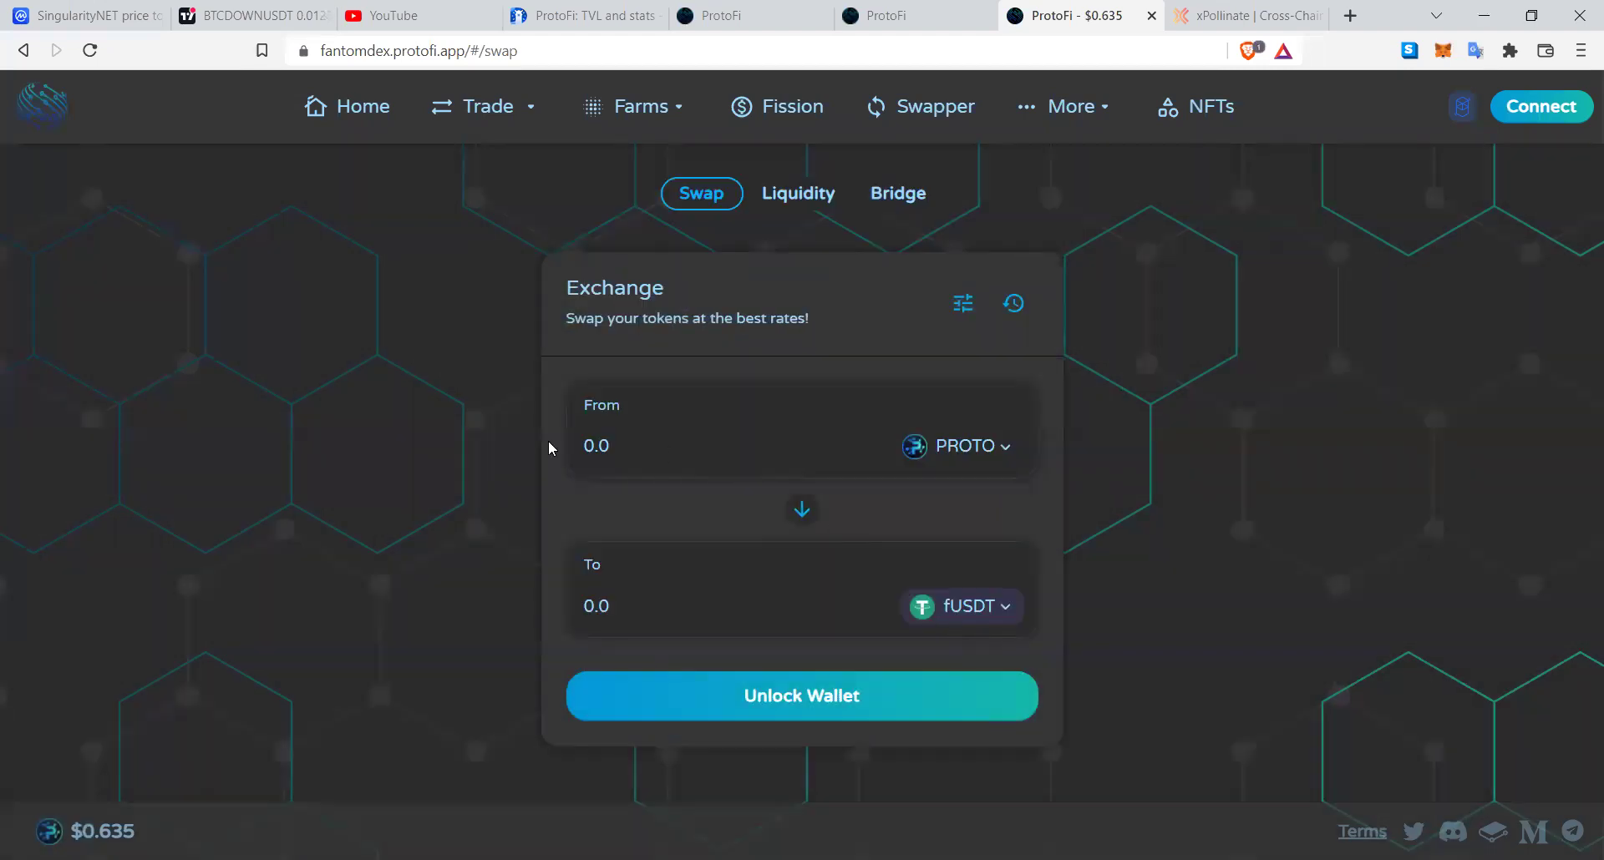
# Step: Enter 5000 PROTO as the amount to sell and check the estimated fUSDT amount to receive
pyautogui.write('5000')
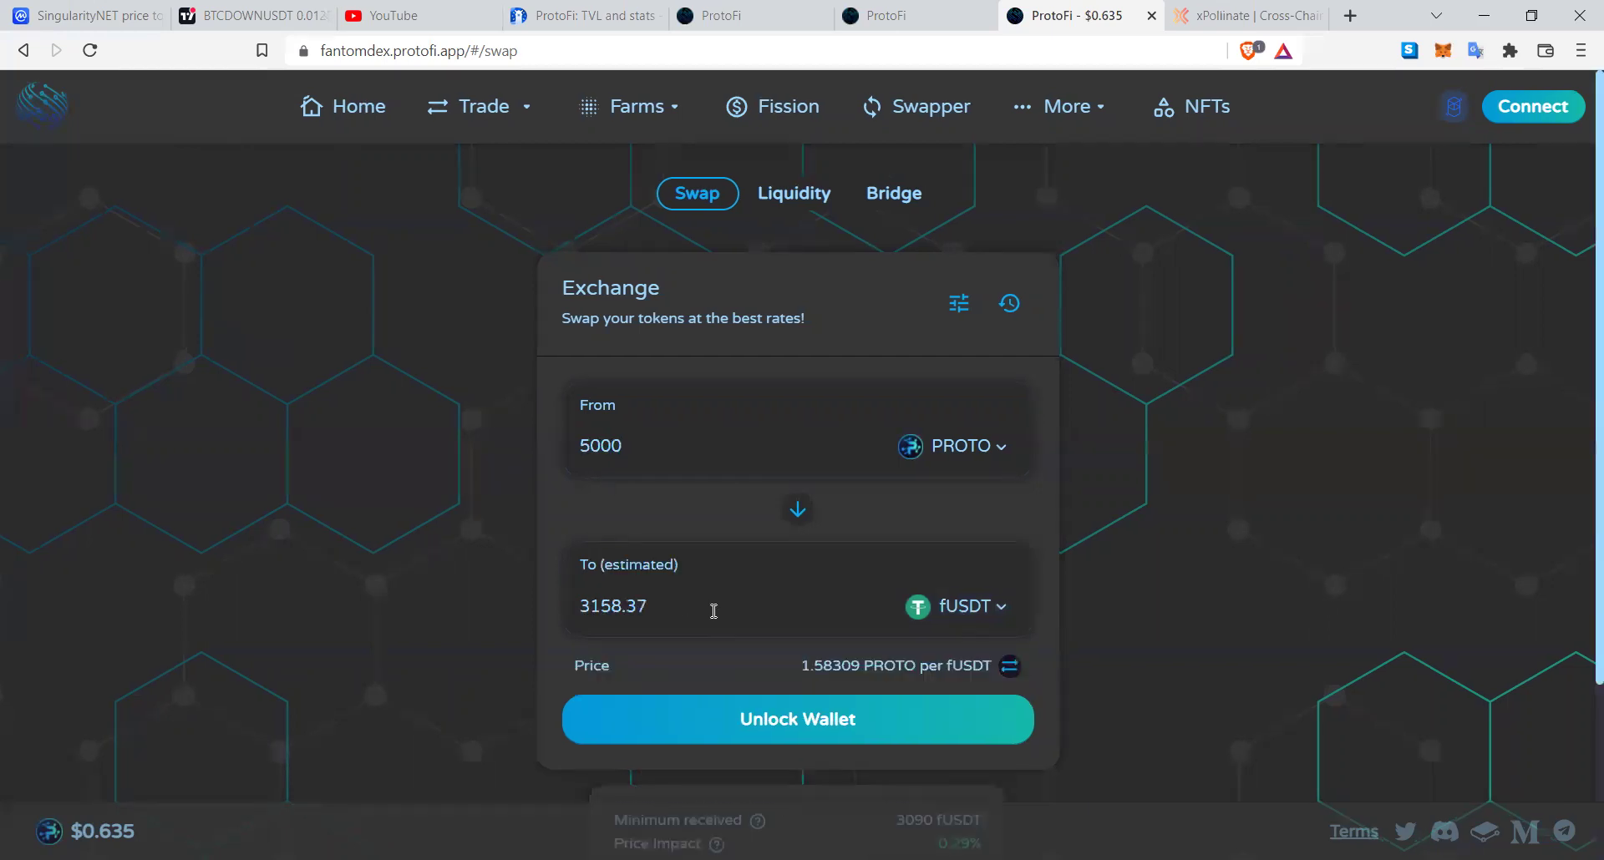
pyautogui.moveTo(673, 609); pyautogui.dragTo(576, 608)
pyautogui.click(692, 612)
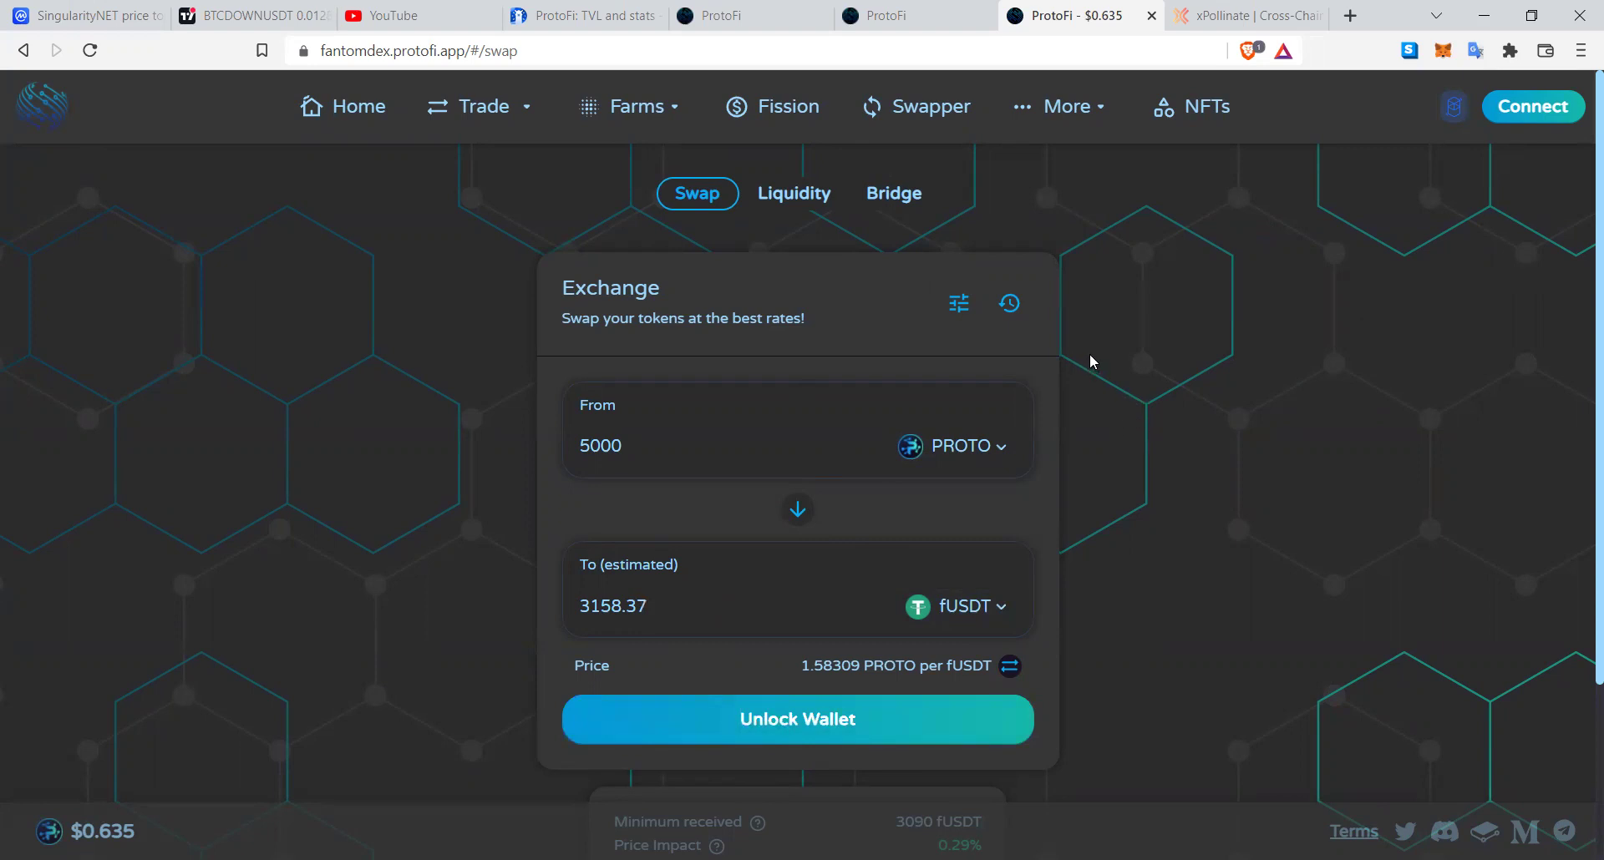
# Step: Open the ProtoFi Docs, examine the completed and pending items on the Roadmap page, and close the documentation
pyautogui.click(1070, 106)
pyautogui.click(1075, 230)
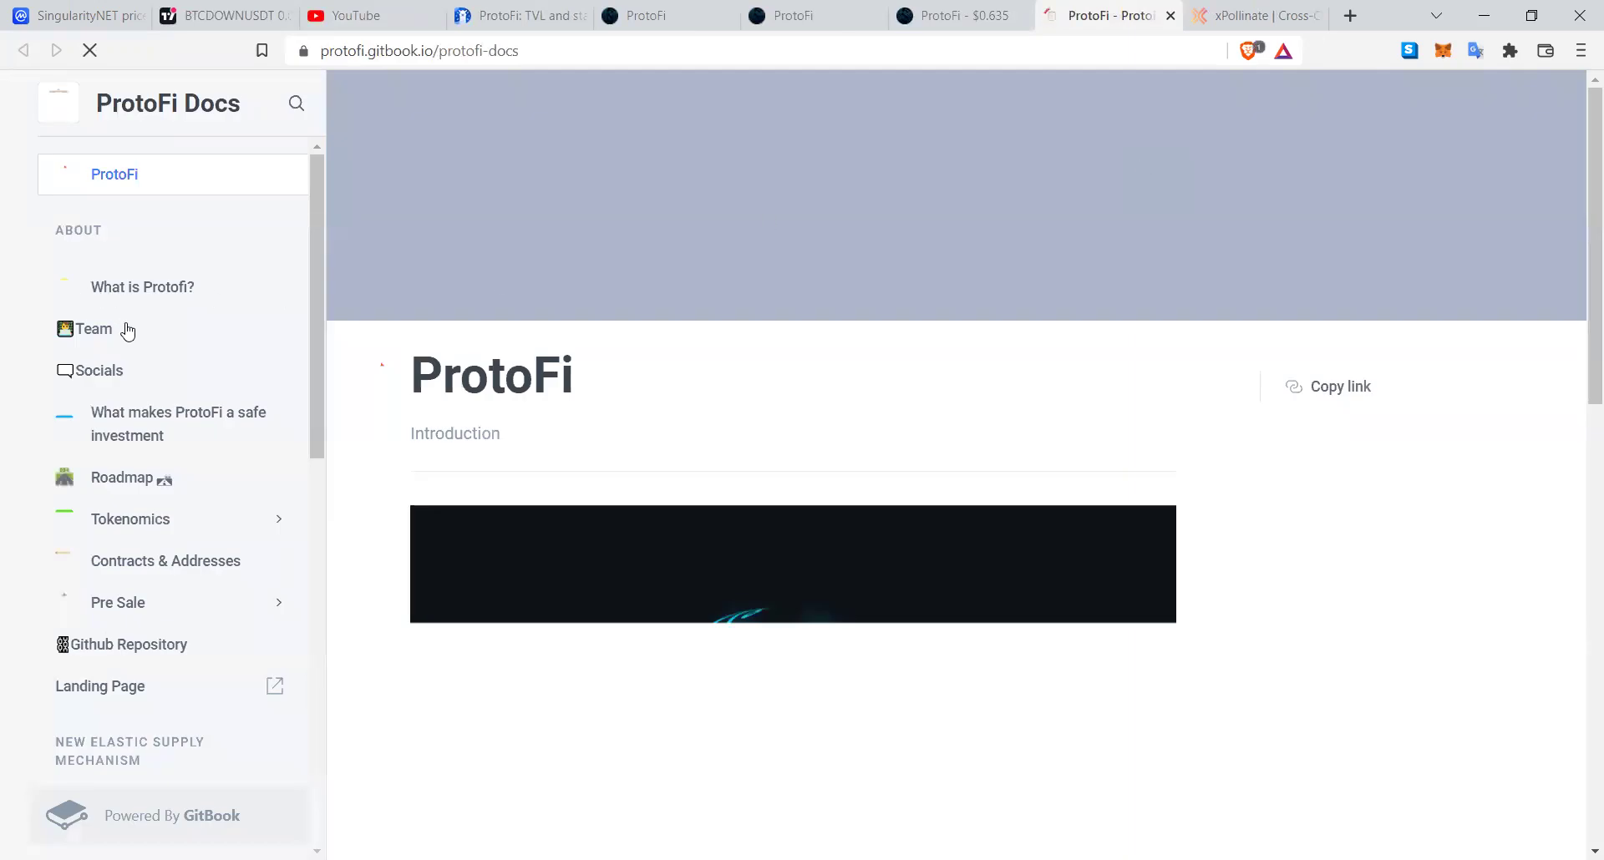
pyautogui.click(111, 486)
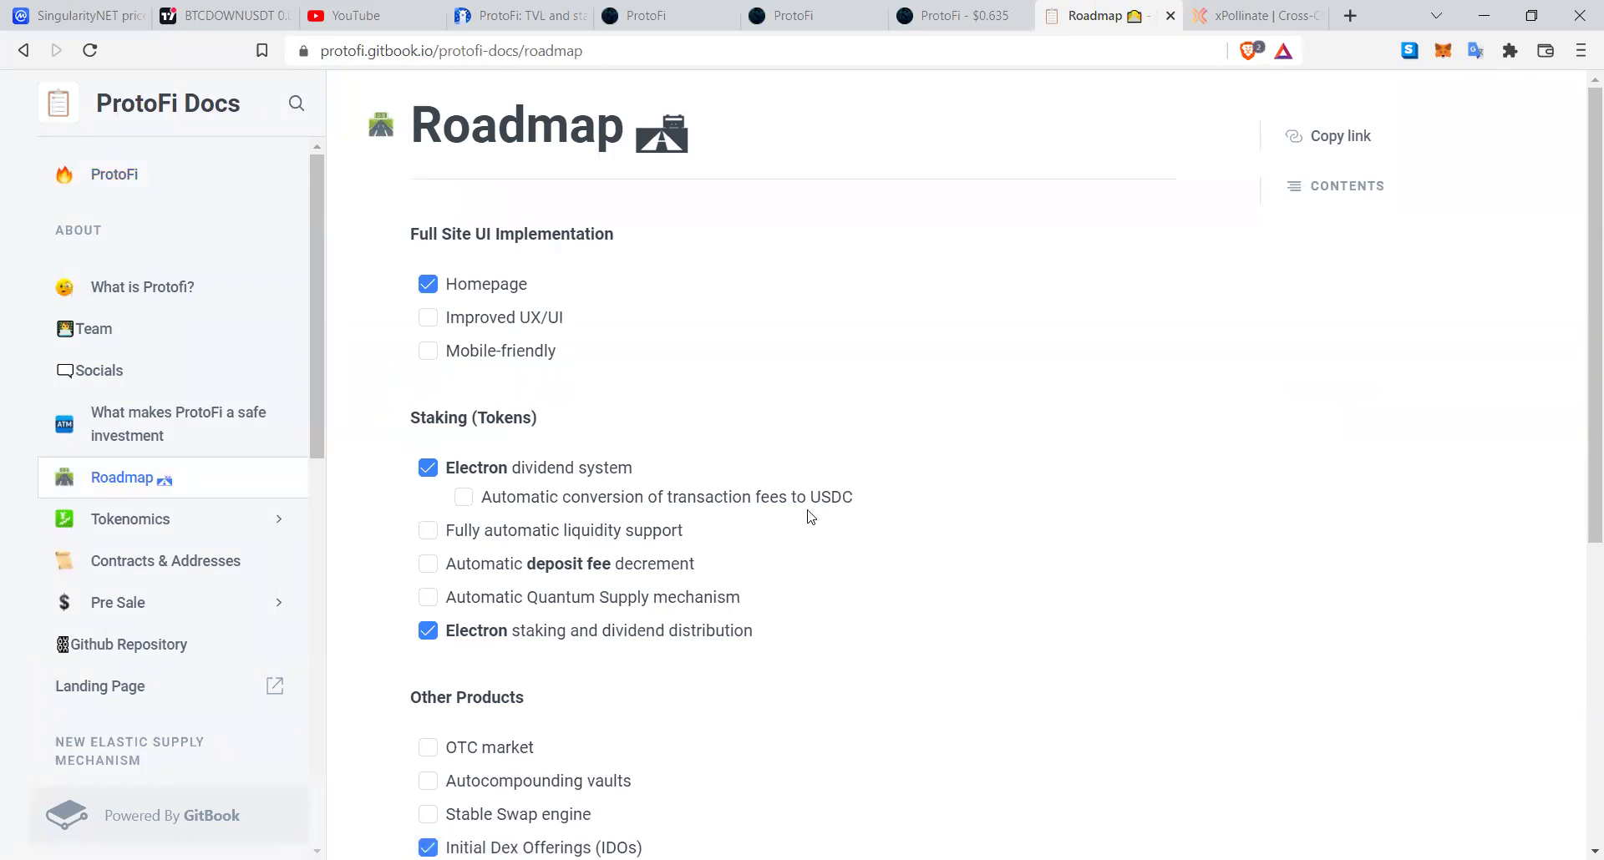
pyautogui.scroll(-6, 776, 543)
pyautogui.scroll(3, 780, 562)
pyautogui.scroll(-1, 779, 571)
pyautogui.scroll(-2, 778, 568)
pyautogui.scroll(6, 773, 566)
pyautogui.scroll(-4, 765, 566)
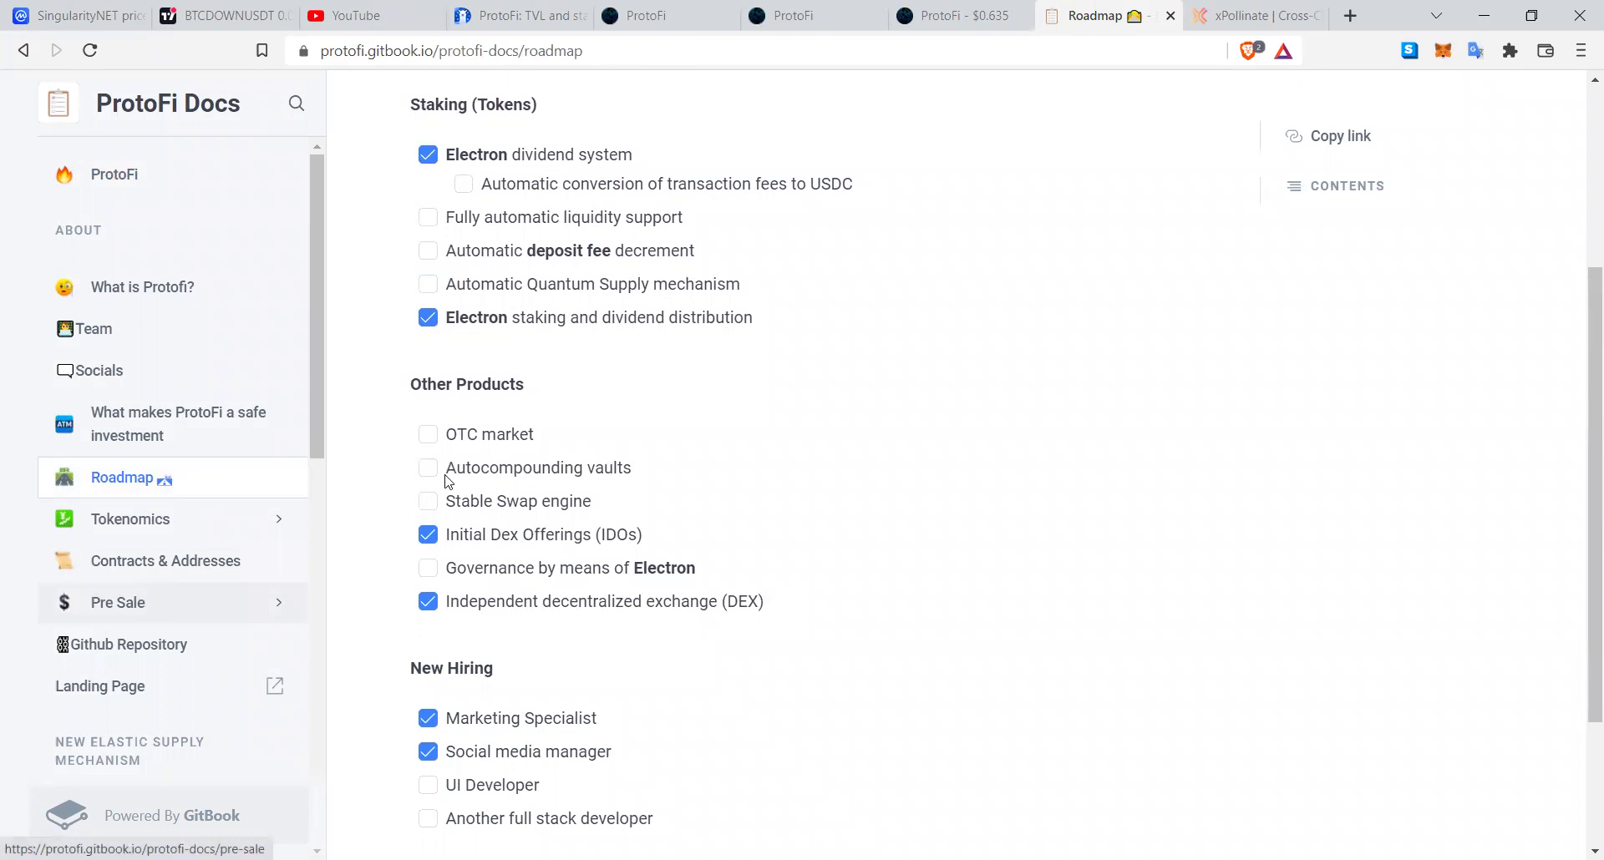
pyautogui.click(1171, 15)
# Step: Switch to ProtoFi's Defi Llama page and review its total value locked and growth chart
pyautogui.click(524, 16)
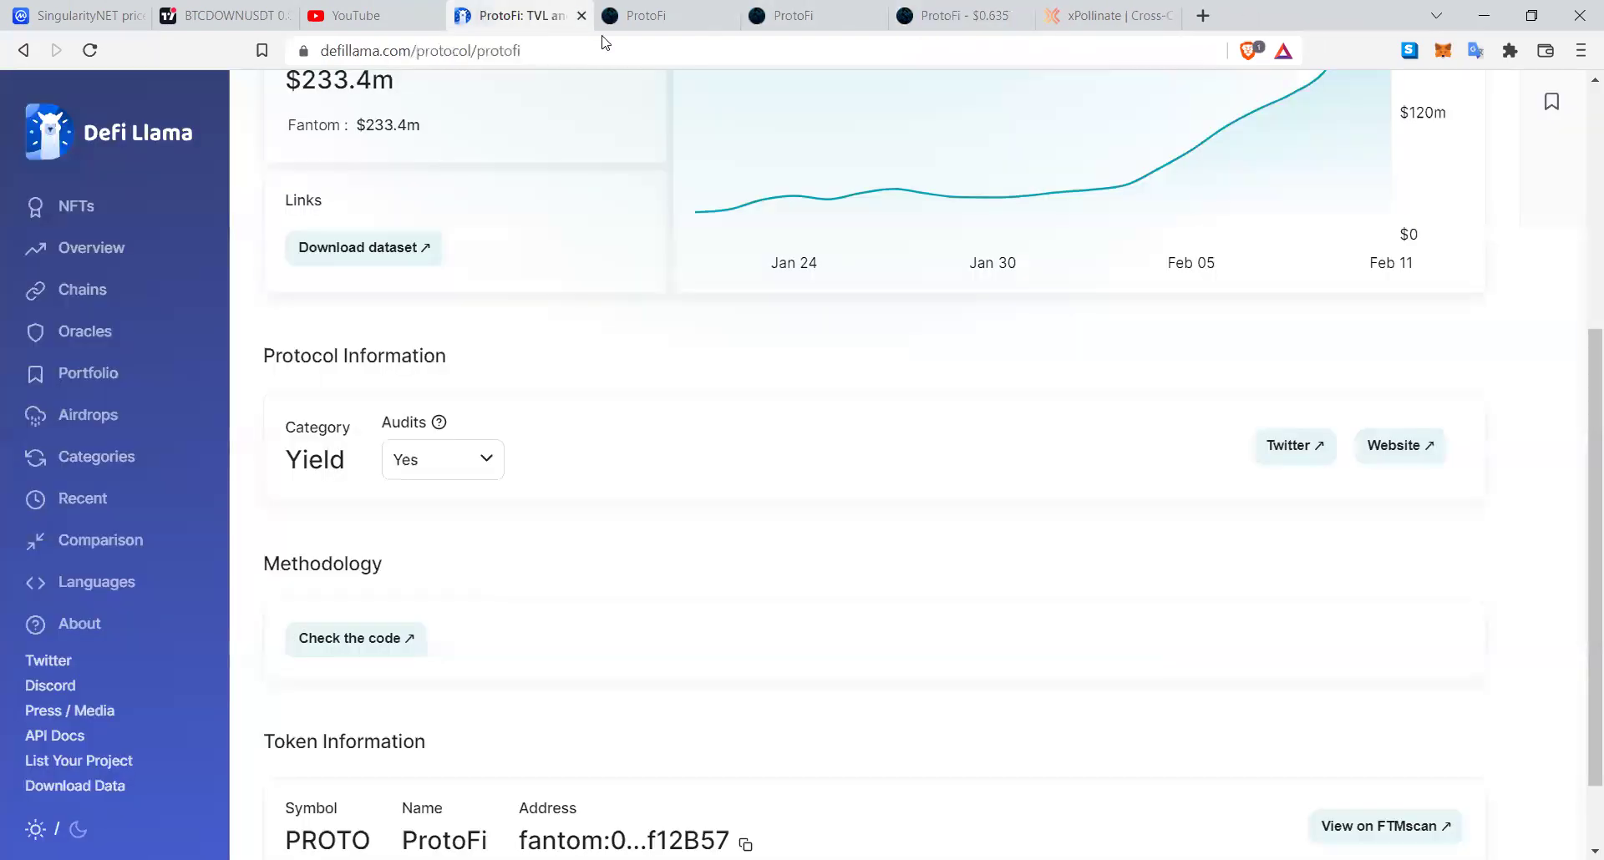
pyautogui.scroll(2, 1033, 383)
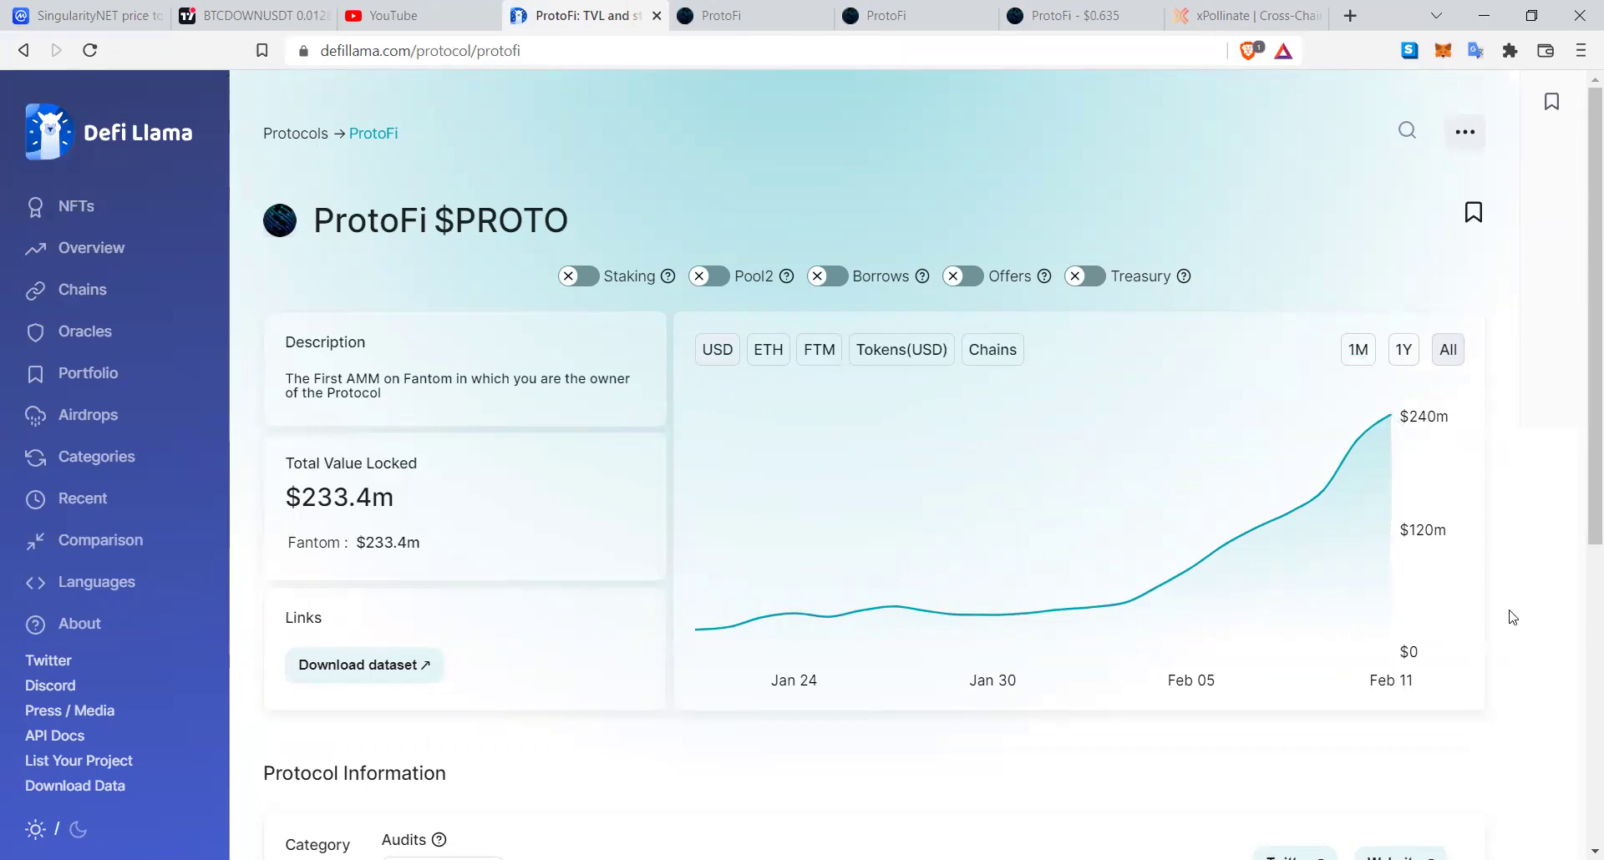
pyautogui.scroll(-3, 1504, 612)
# Step: Go back to ProtoFi's home page and examine the TVL figures, the Market Cap / TVL gauge and the ecosystem section
pyautogui.click(744, 15)
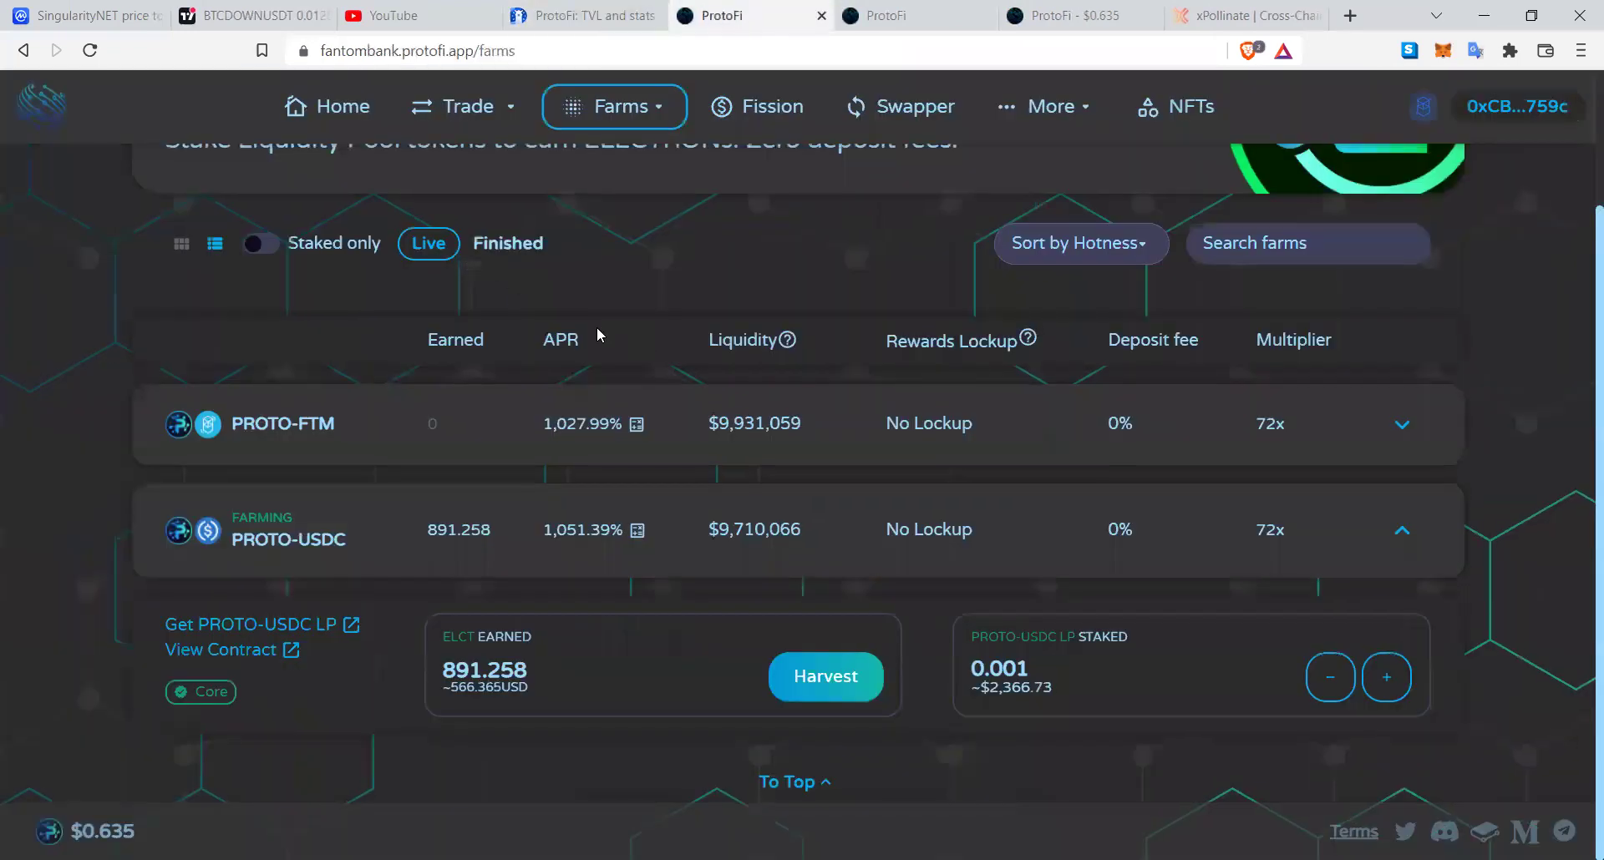
pyautogui.scroll(3, 597, 328)
pyautogui.click(332, 107)
pyautogui.scroll(-2, 1121, 497)
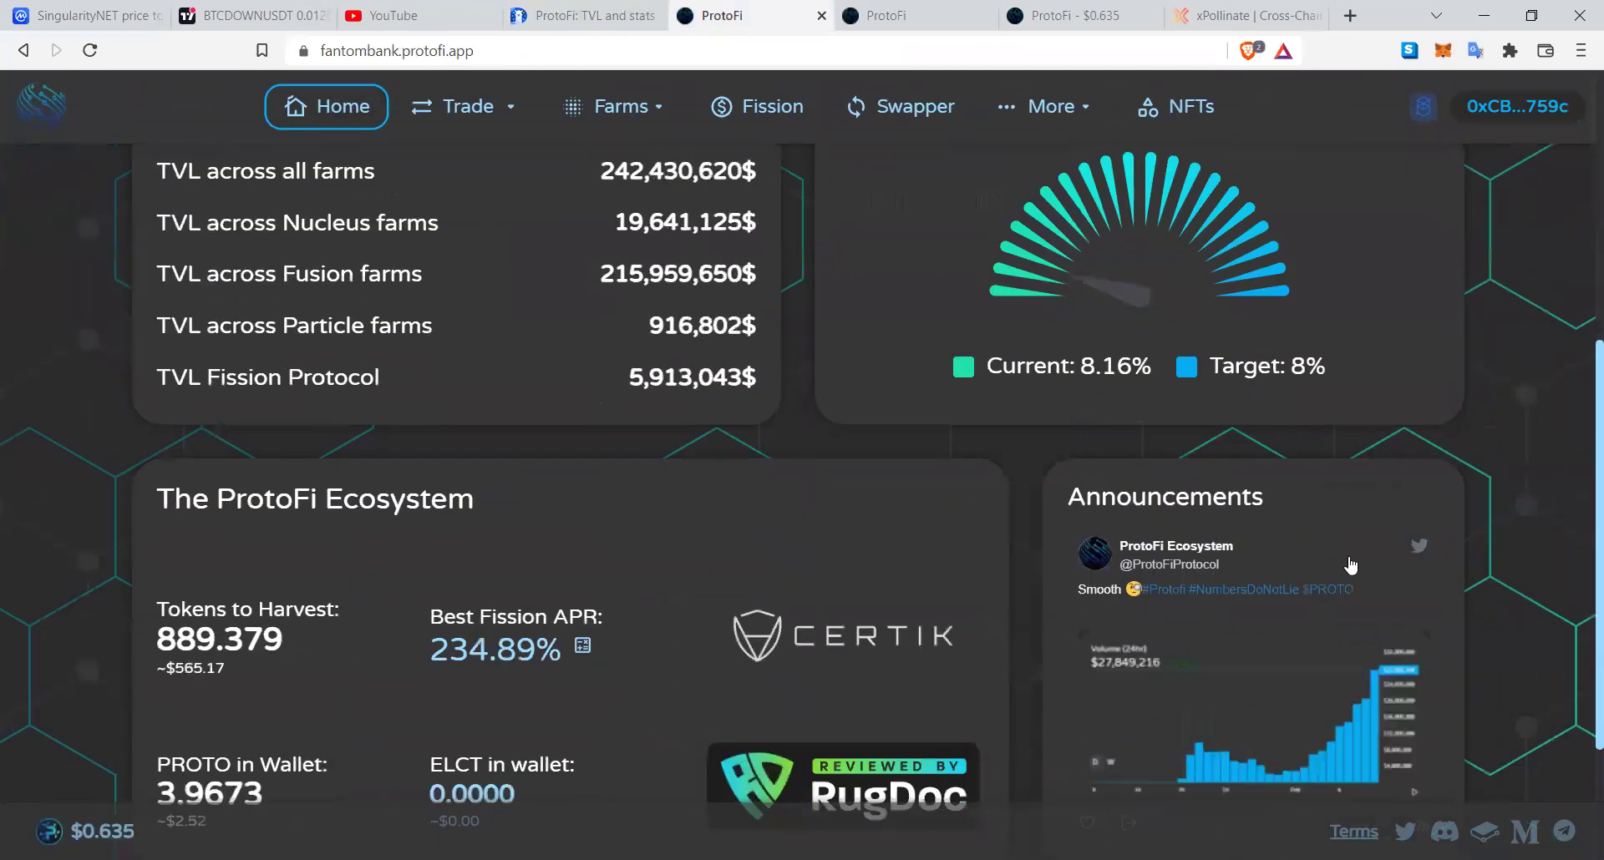
pyautogui.scroll(4, 1556, 538)
pyautogui.moveTo(1195, 439); pyautogui.dragTo(1082, 422)
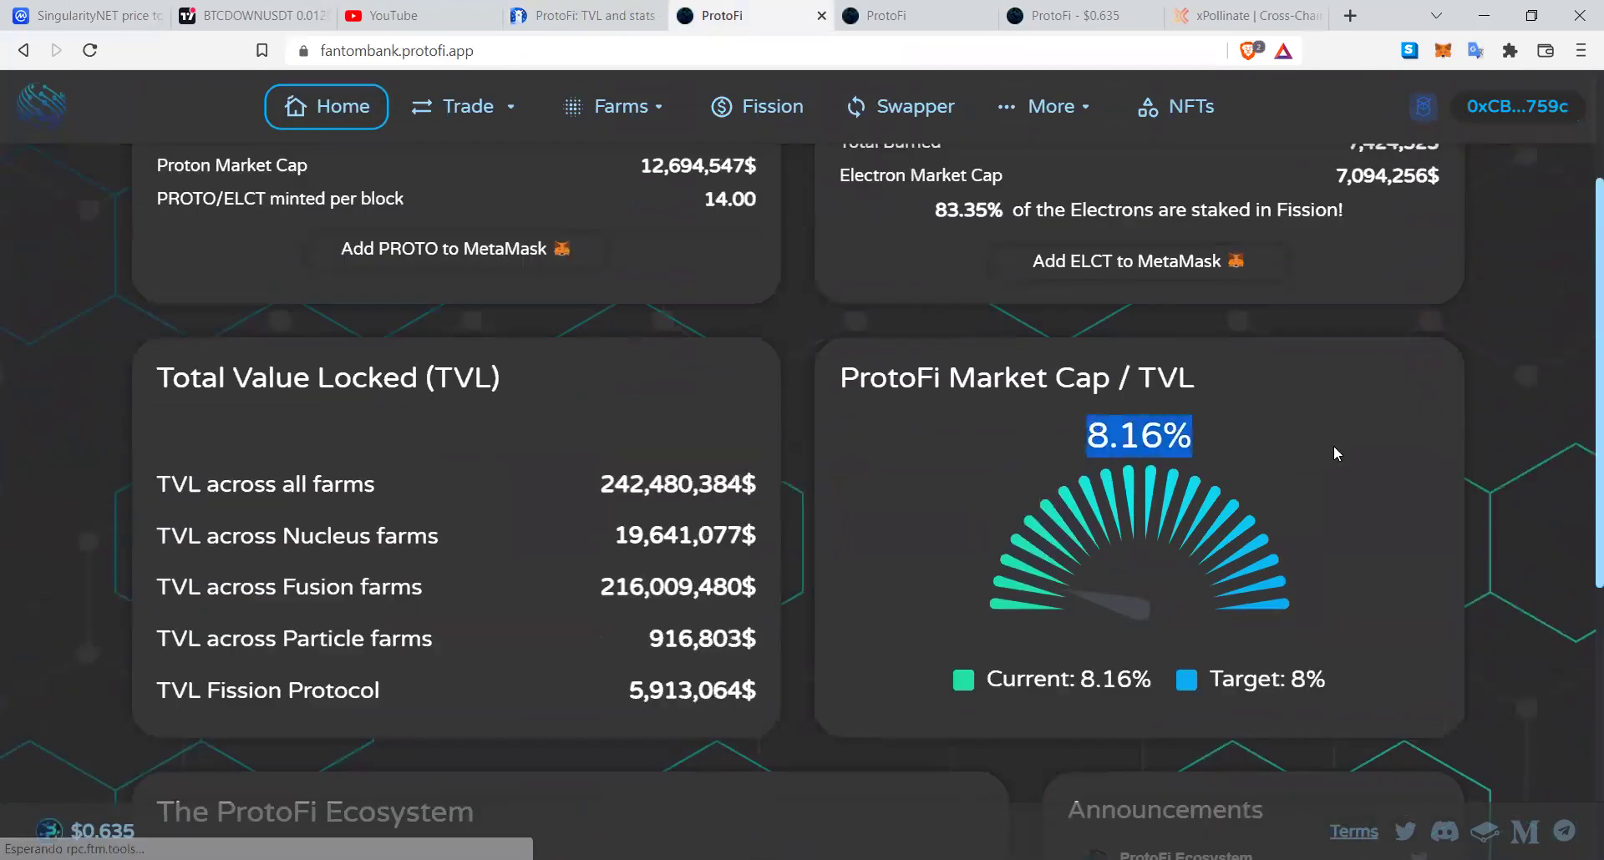
pyautogui.click(1354, 518)
pyautogui.scroll(-6, 1361, 514)
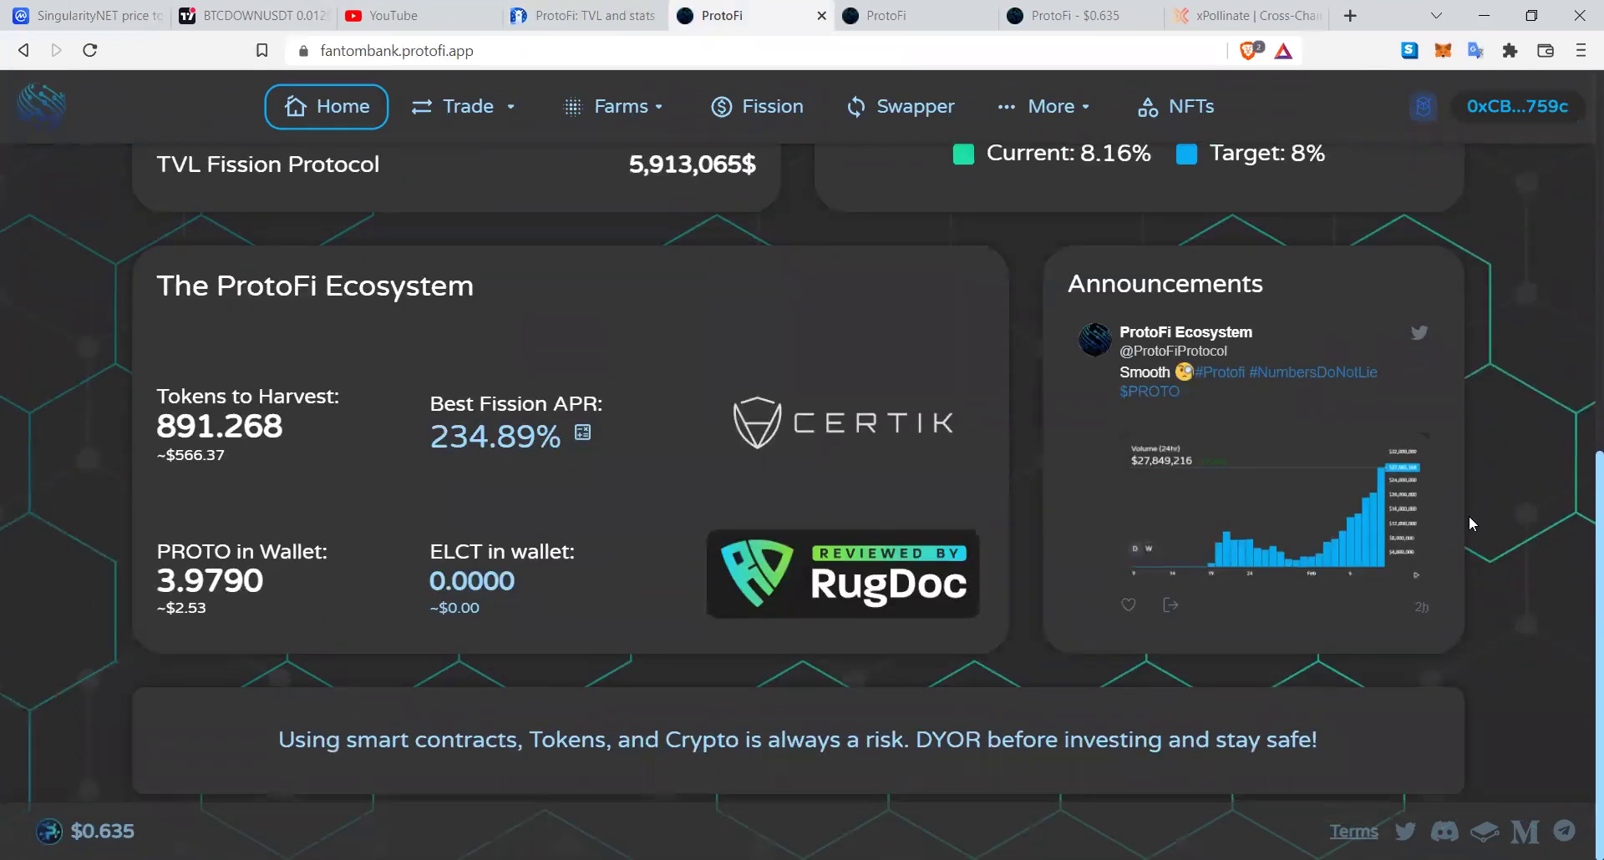
pyautogui.scroll(8, 1468, 516)
# Step: Open the token exchange, view the available wallet connection options, and dismiss them without connecting
pyautogui.click(465, 106)
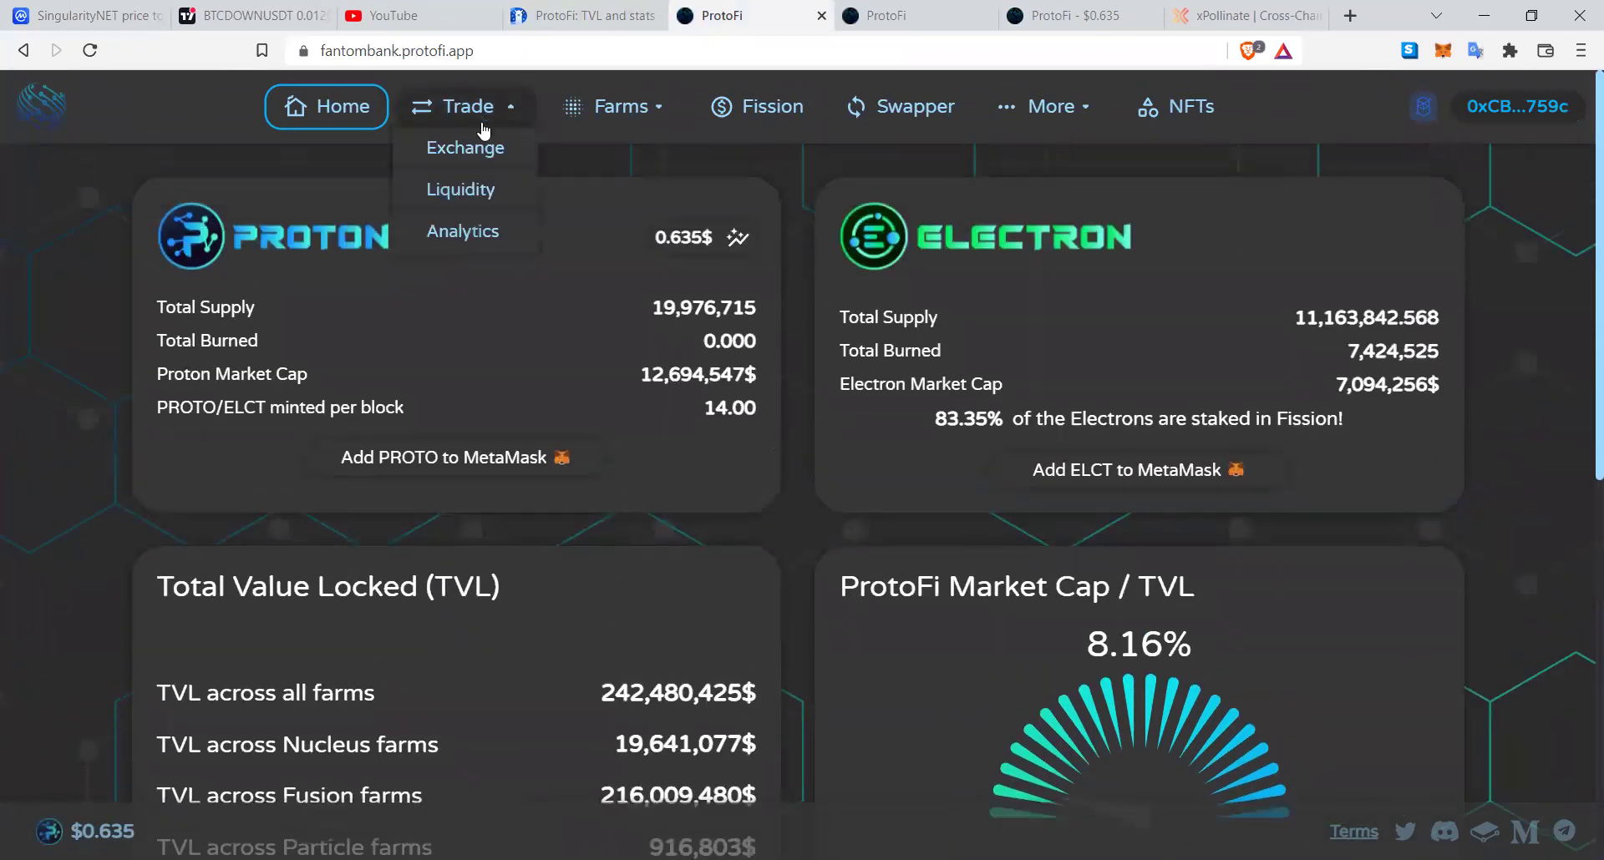
pyautogui.click(473, 150)
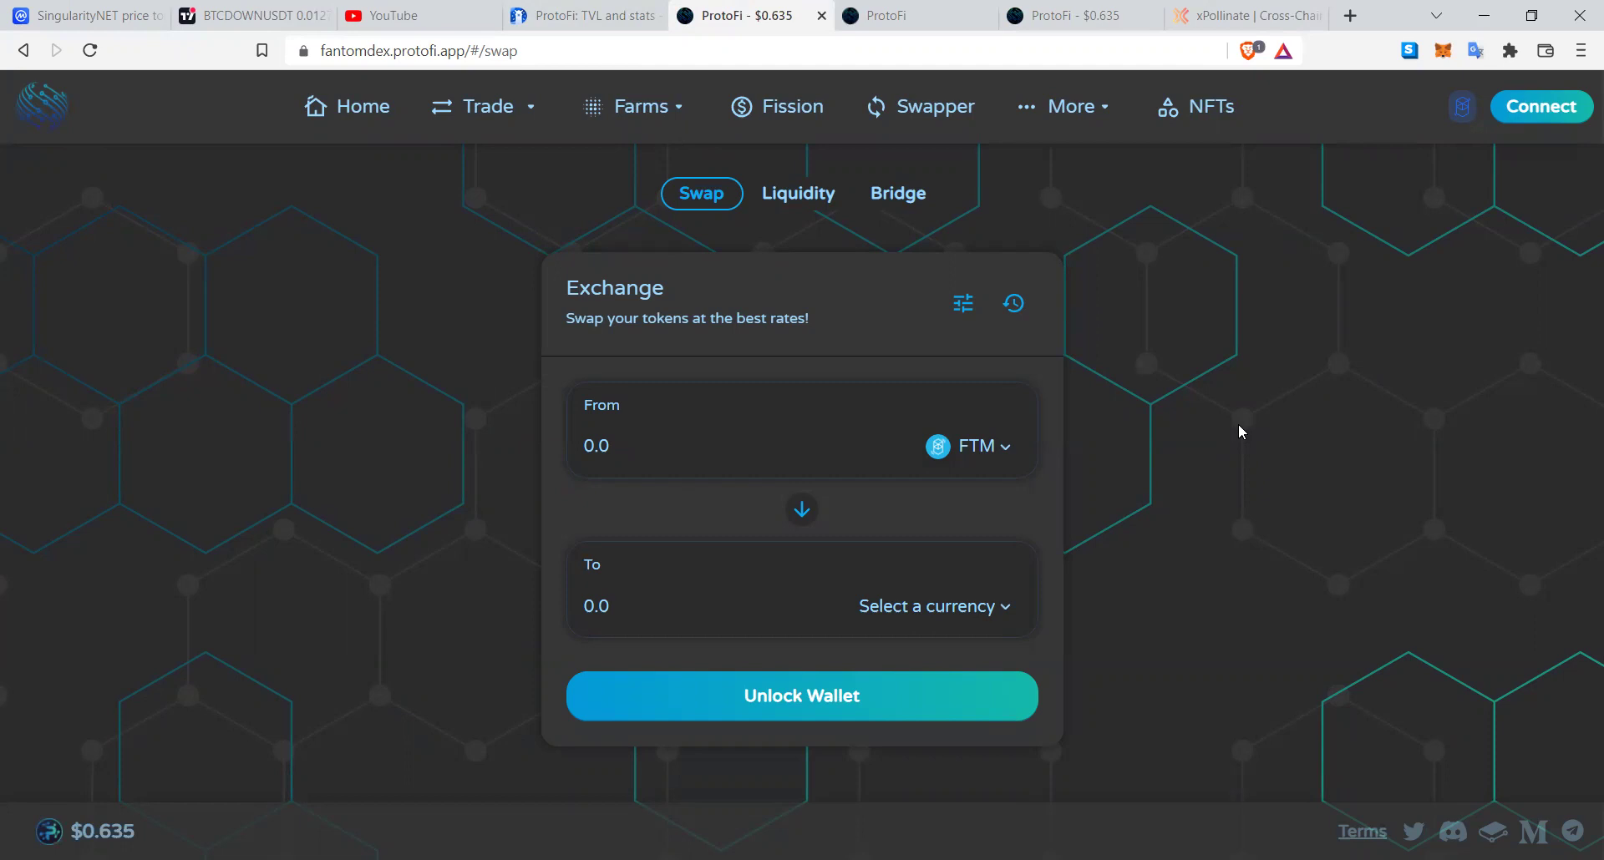
pyautogui.click(1547, 113)
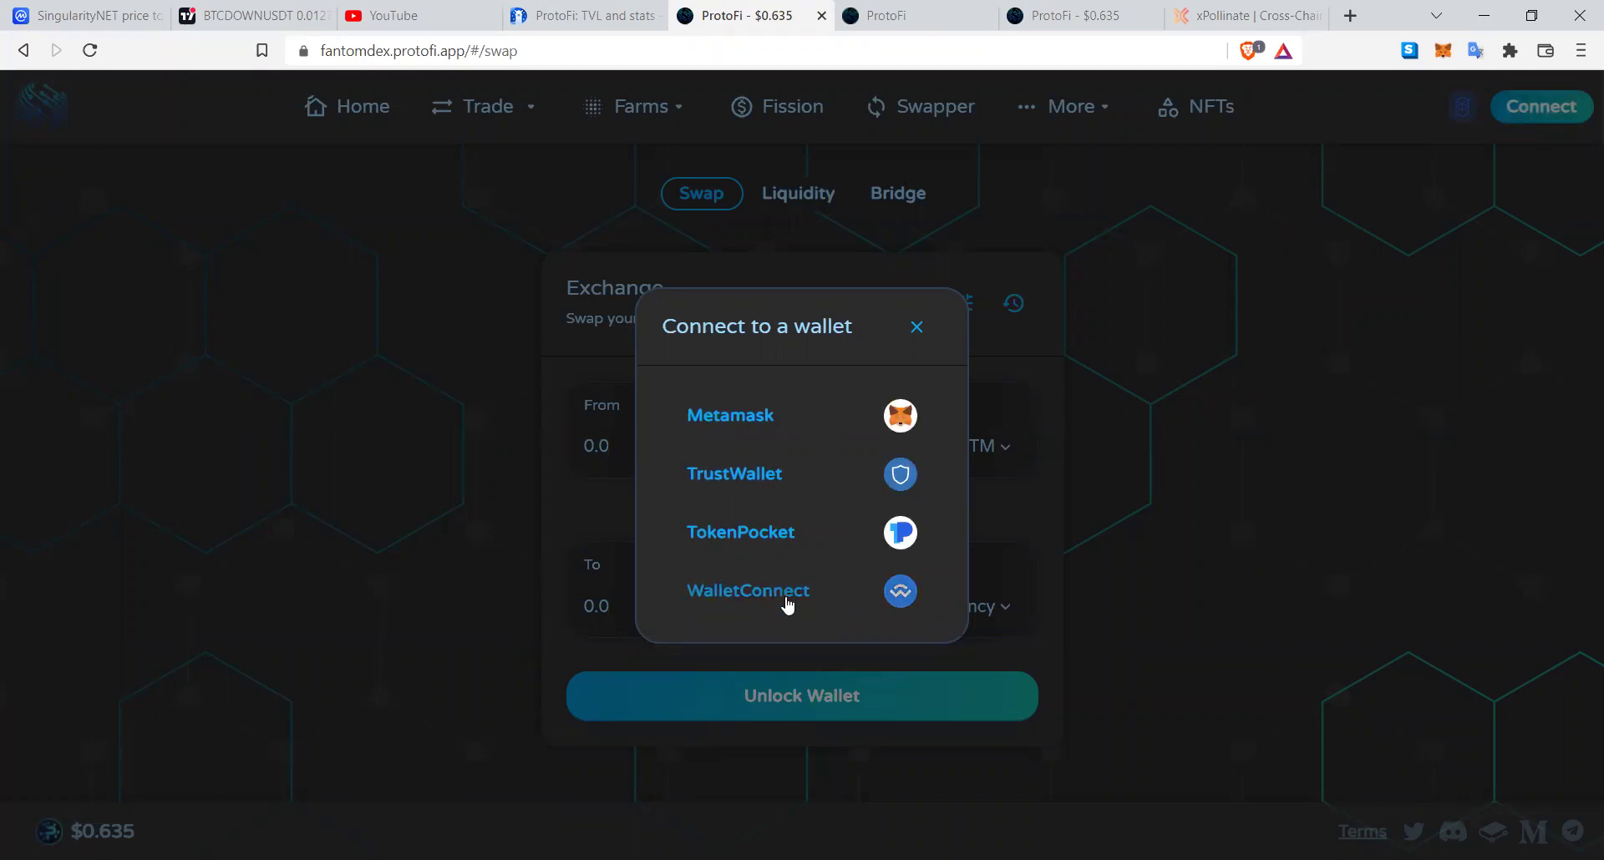
pyautogui.click(919, 325)
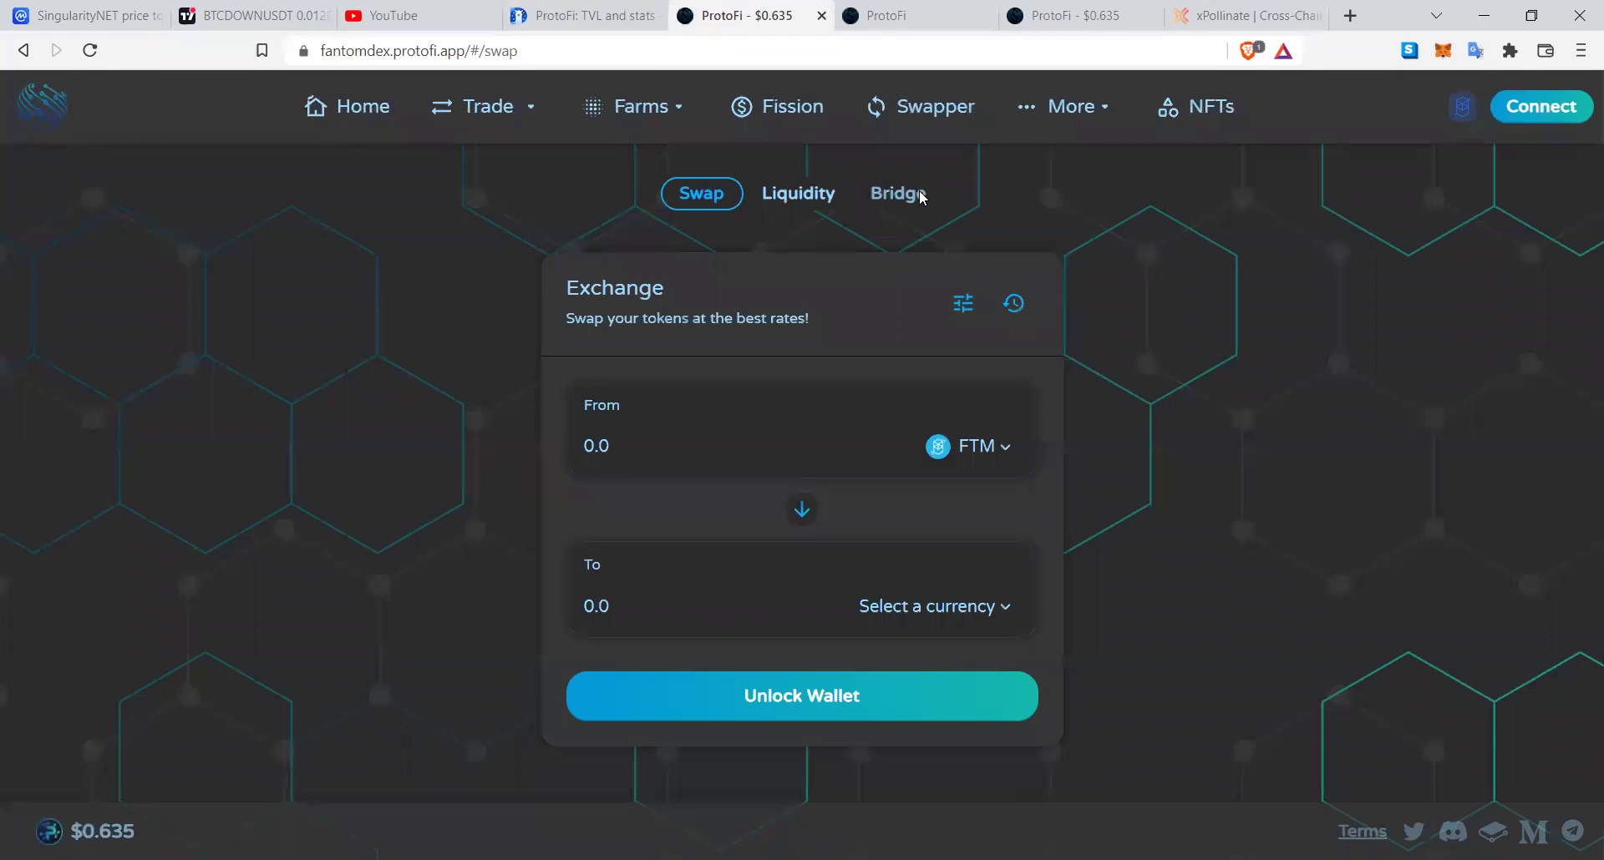
# Step: Open the xPollinate bridge and set up a cross-chain USDC transfer from Ethereum to Fantom
pyautogui.click(919, 192)
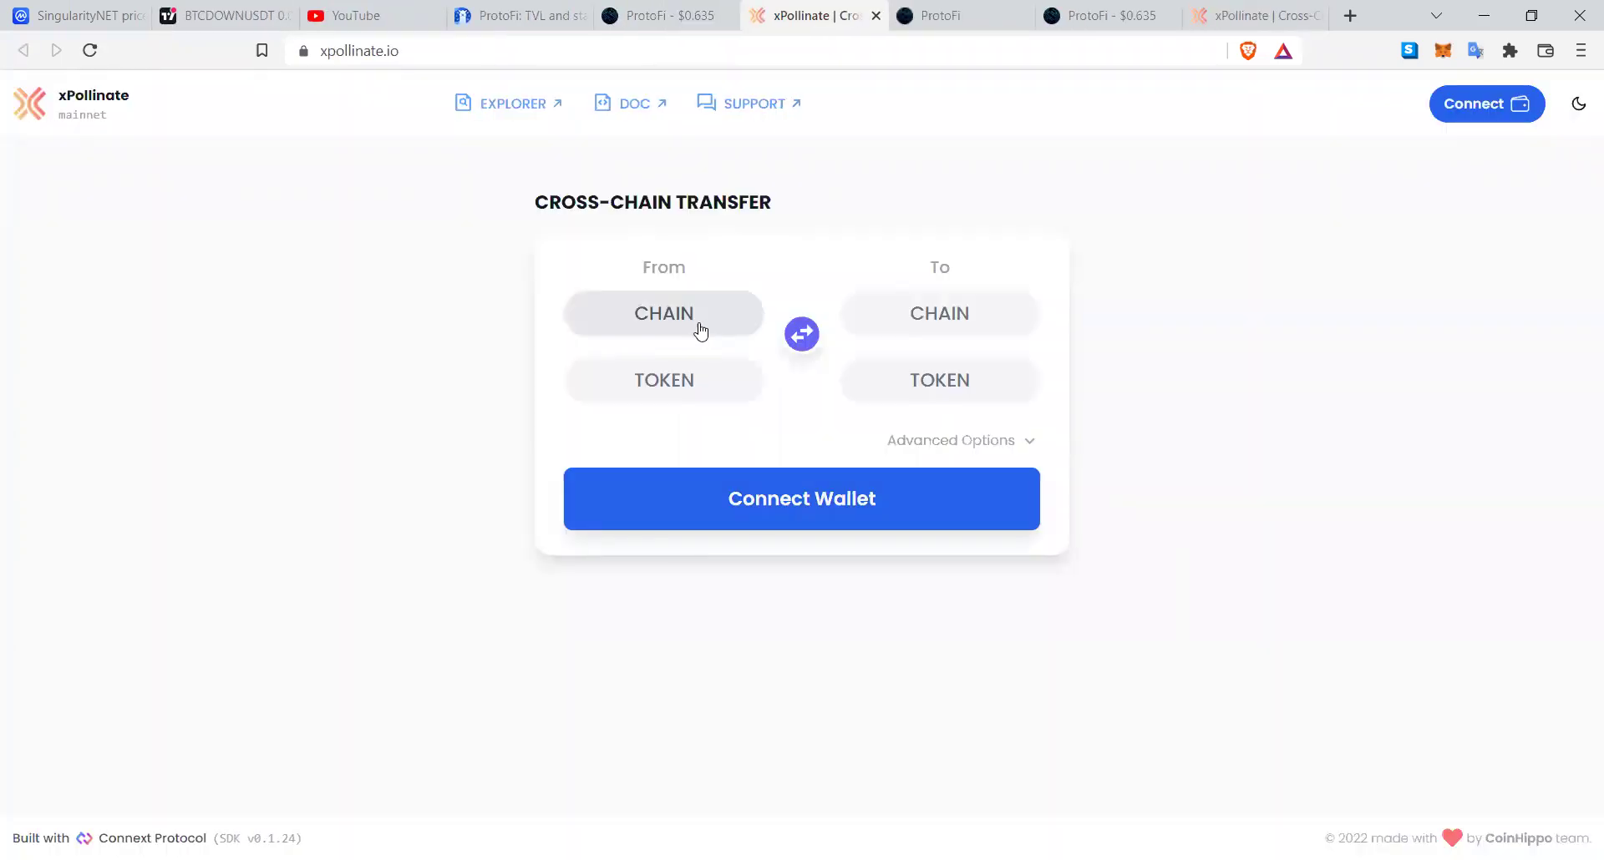
pyautogui.click(700, 332)
pyautogui.click(692, 385)
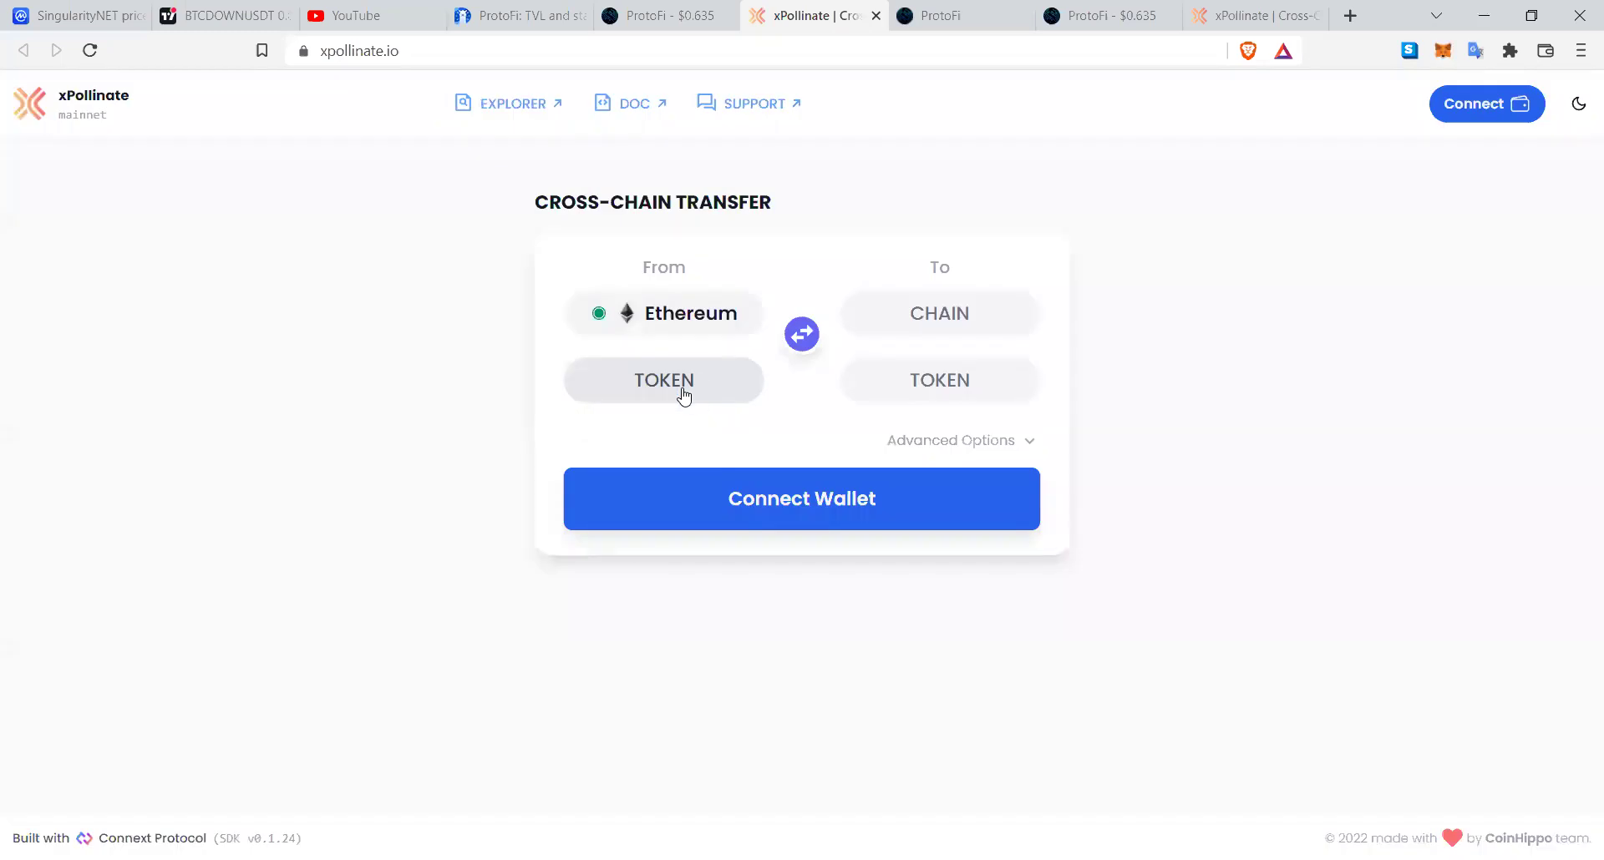
pyautogui.click(683, 396)
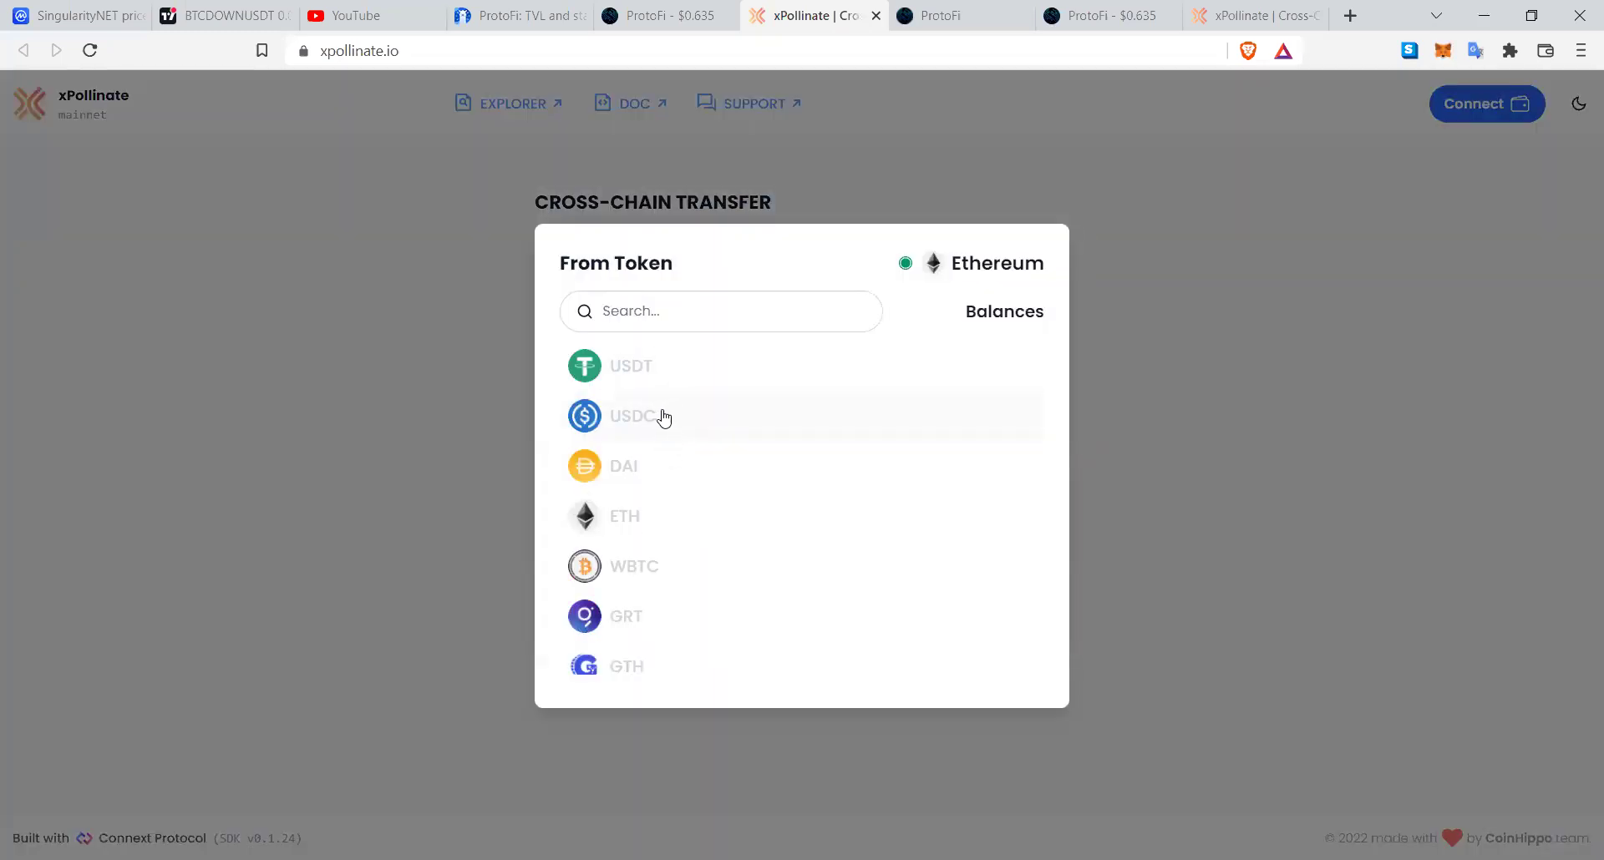
pyautogui.click(664, 418)
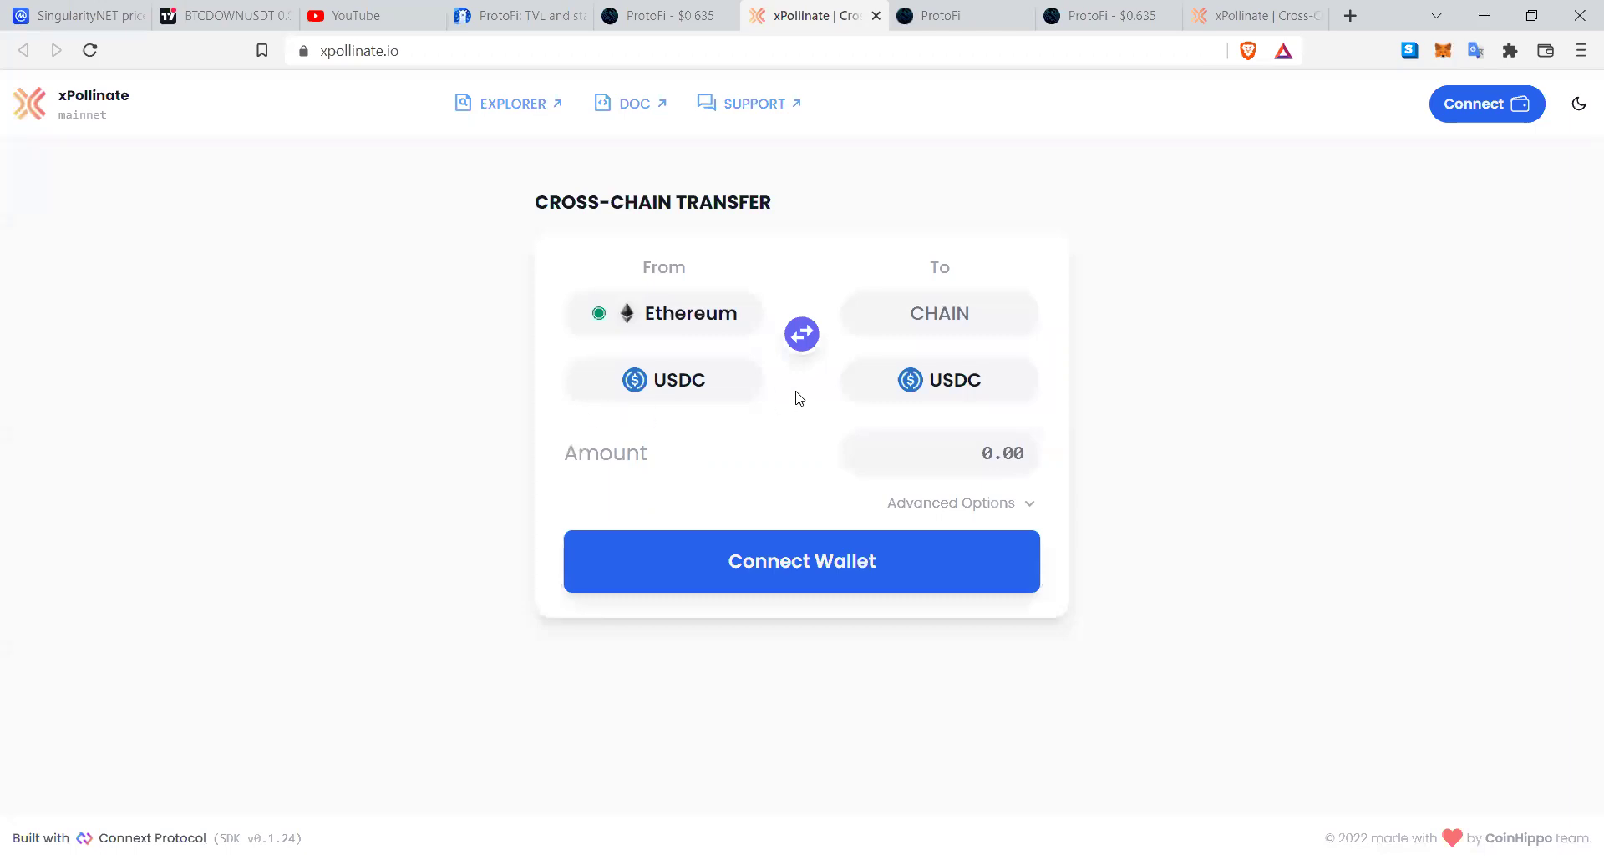
pyautogui.click(938, 334)
pyautogui.scroll(-1, 729, 588)
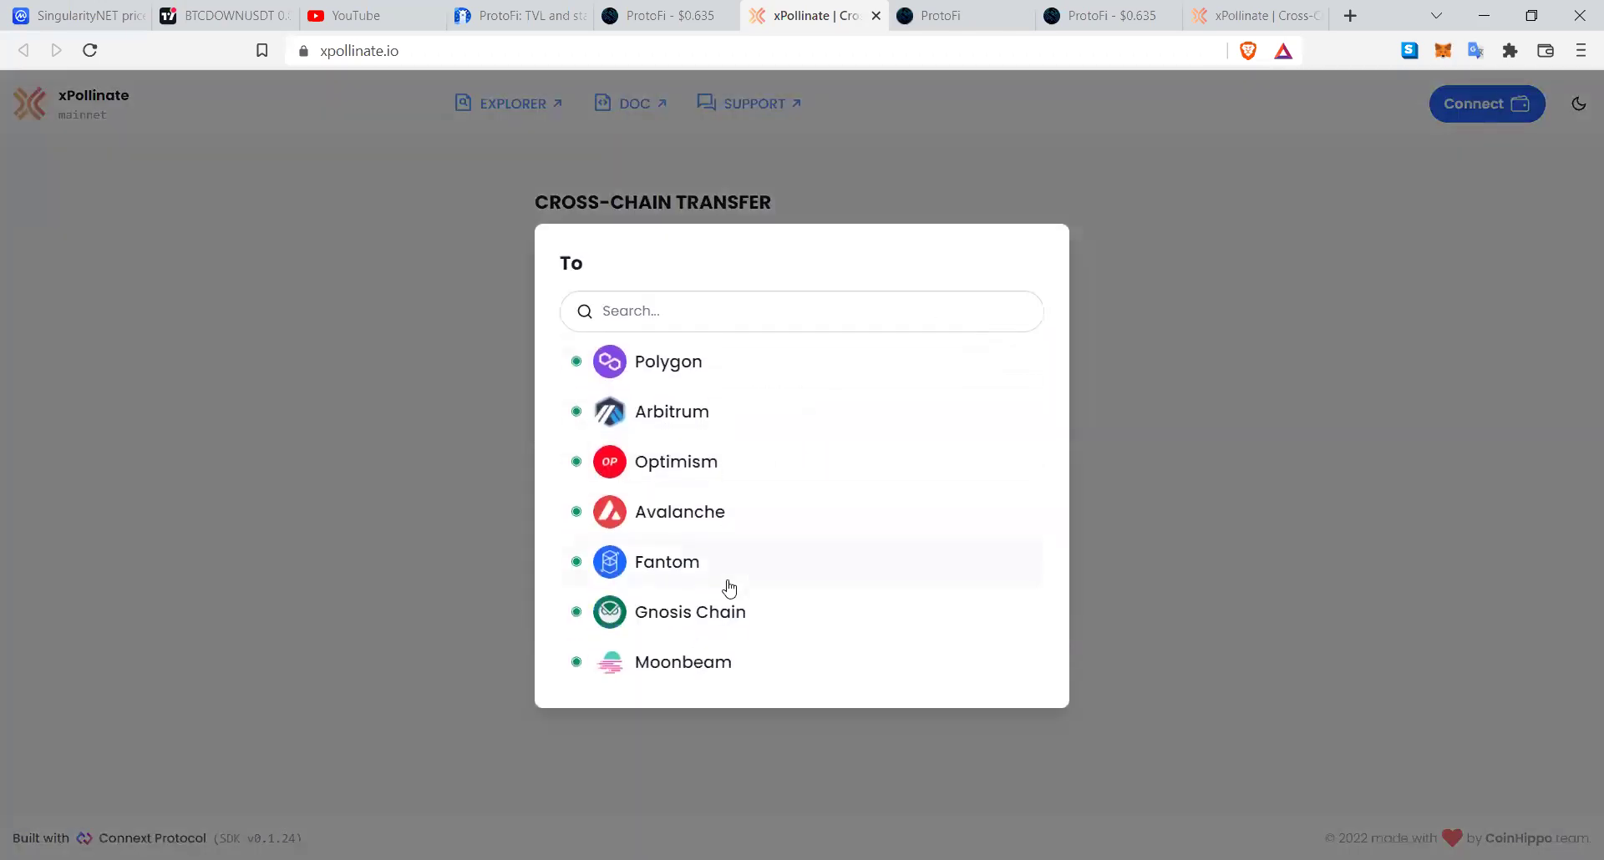
pyautogui.click(690, 578)
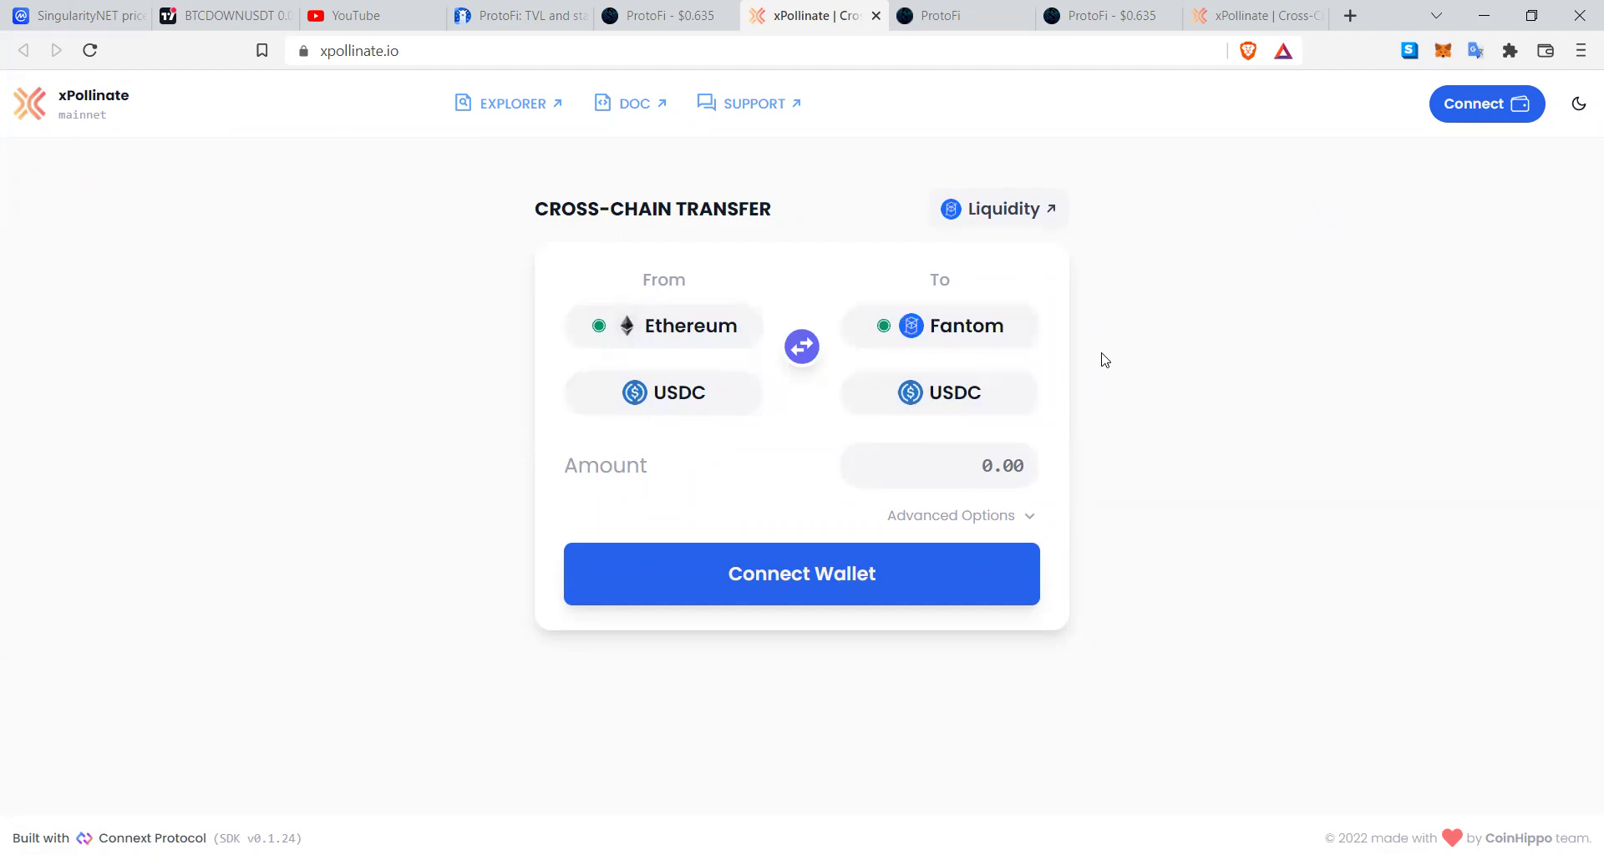
# Step: Return to the ProtoFi exchange and open the form for adding liquidity
pyautogui.click(683, 8)
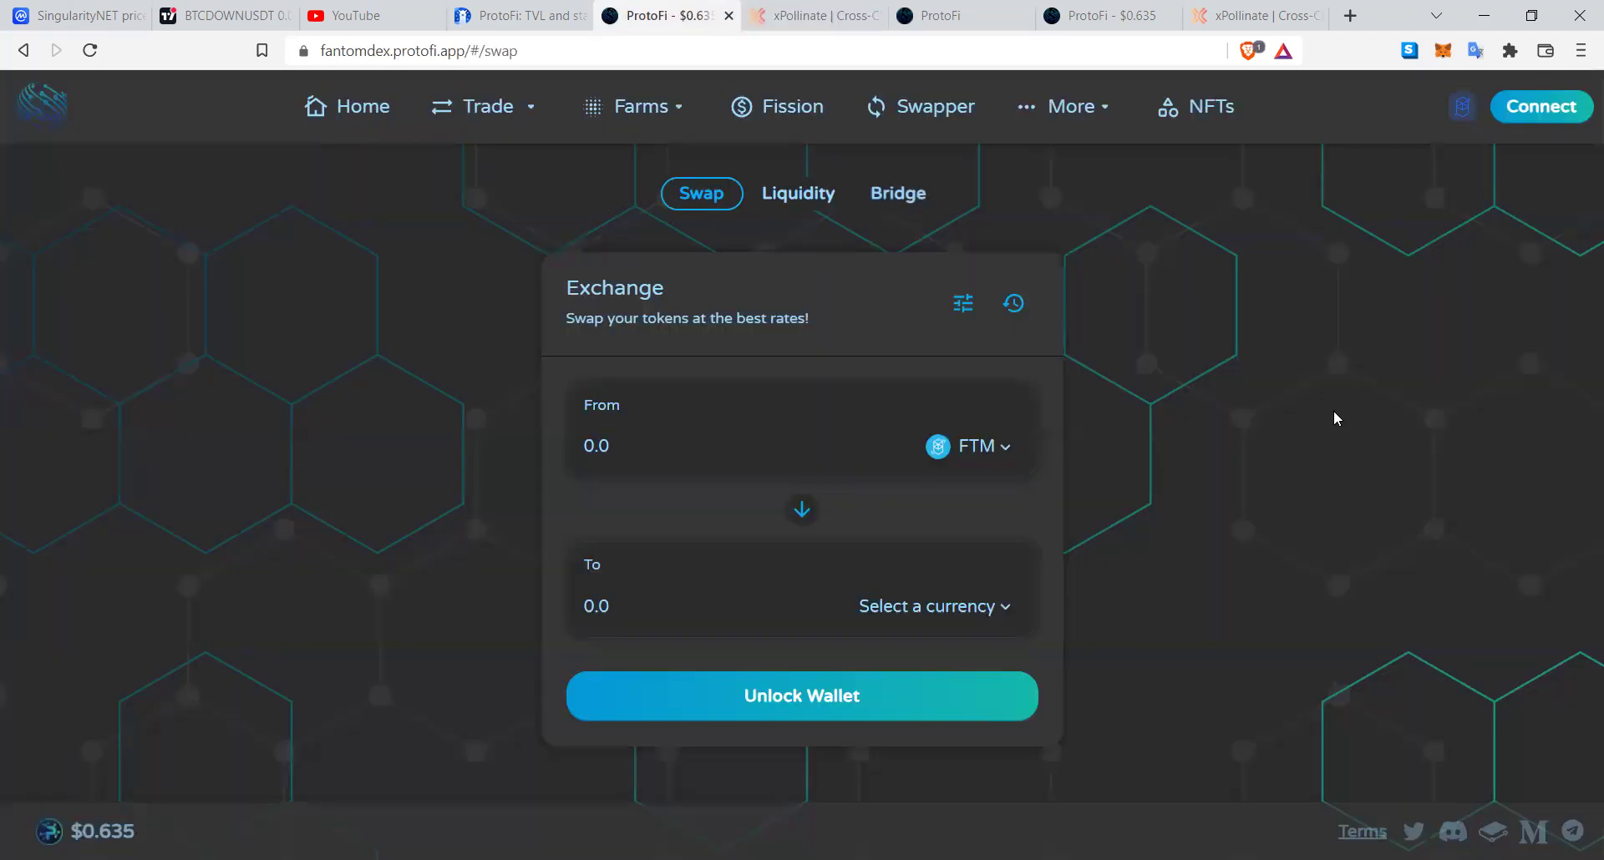
pyautogui.click(798, 197)
pyautogui.click(686, 391)
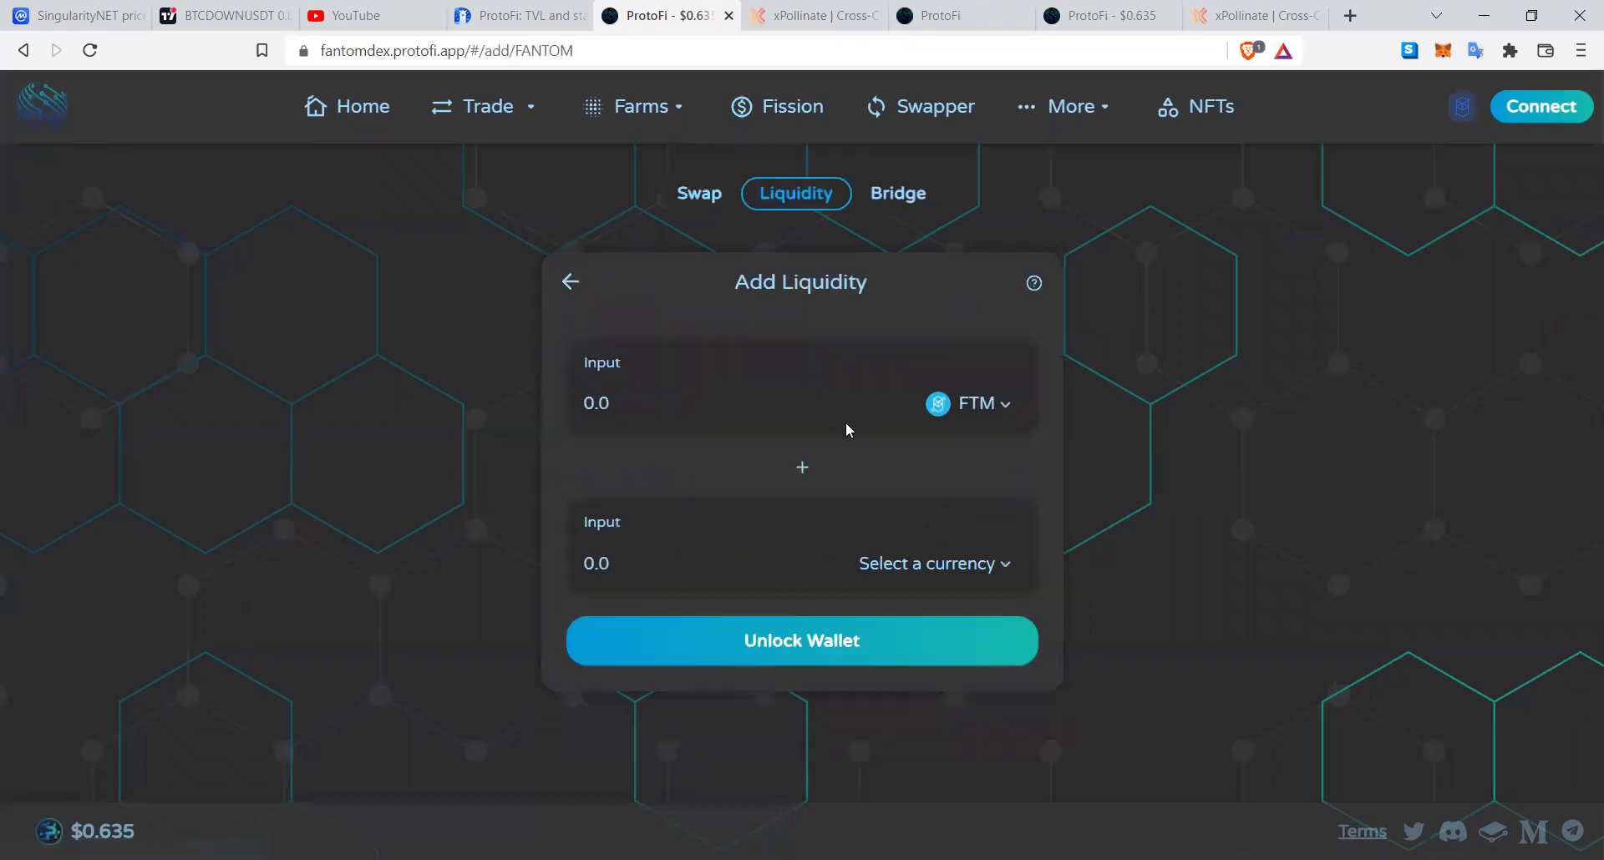
# Step: Open the Nucleus farms and expand the PROTO-USDC farm's details
pyautogui.moveTo(639, 109)
pyautogui.click(651, 152)
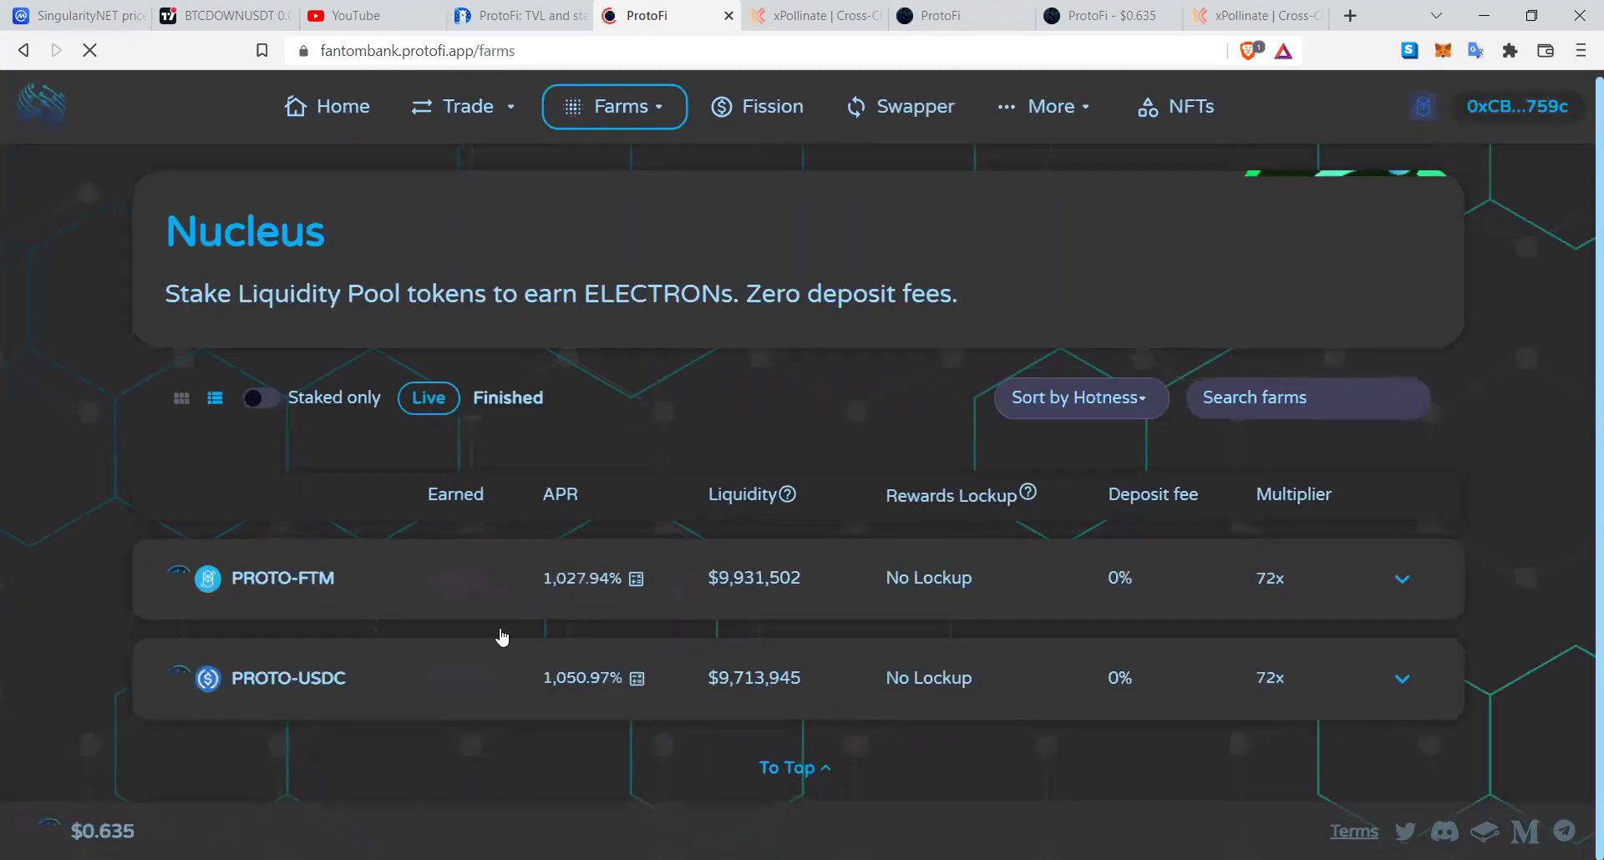
pyautogui.click(457, 674)
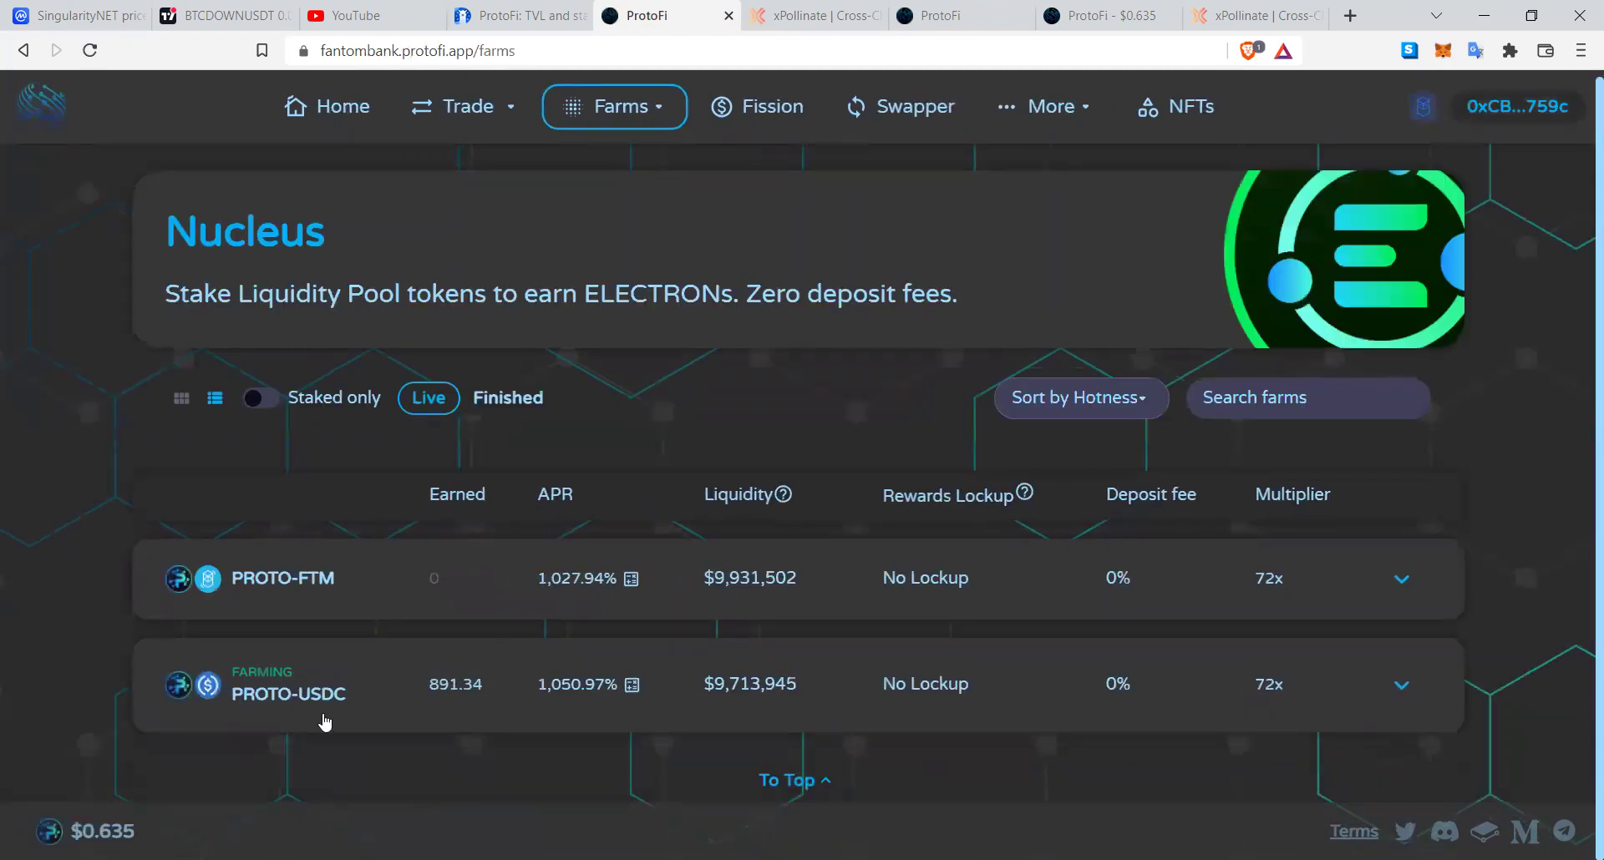
pyautogui.scroll(-2, 349, 696)
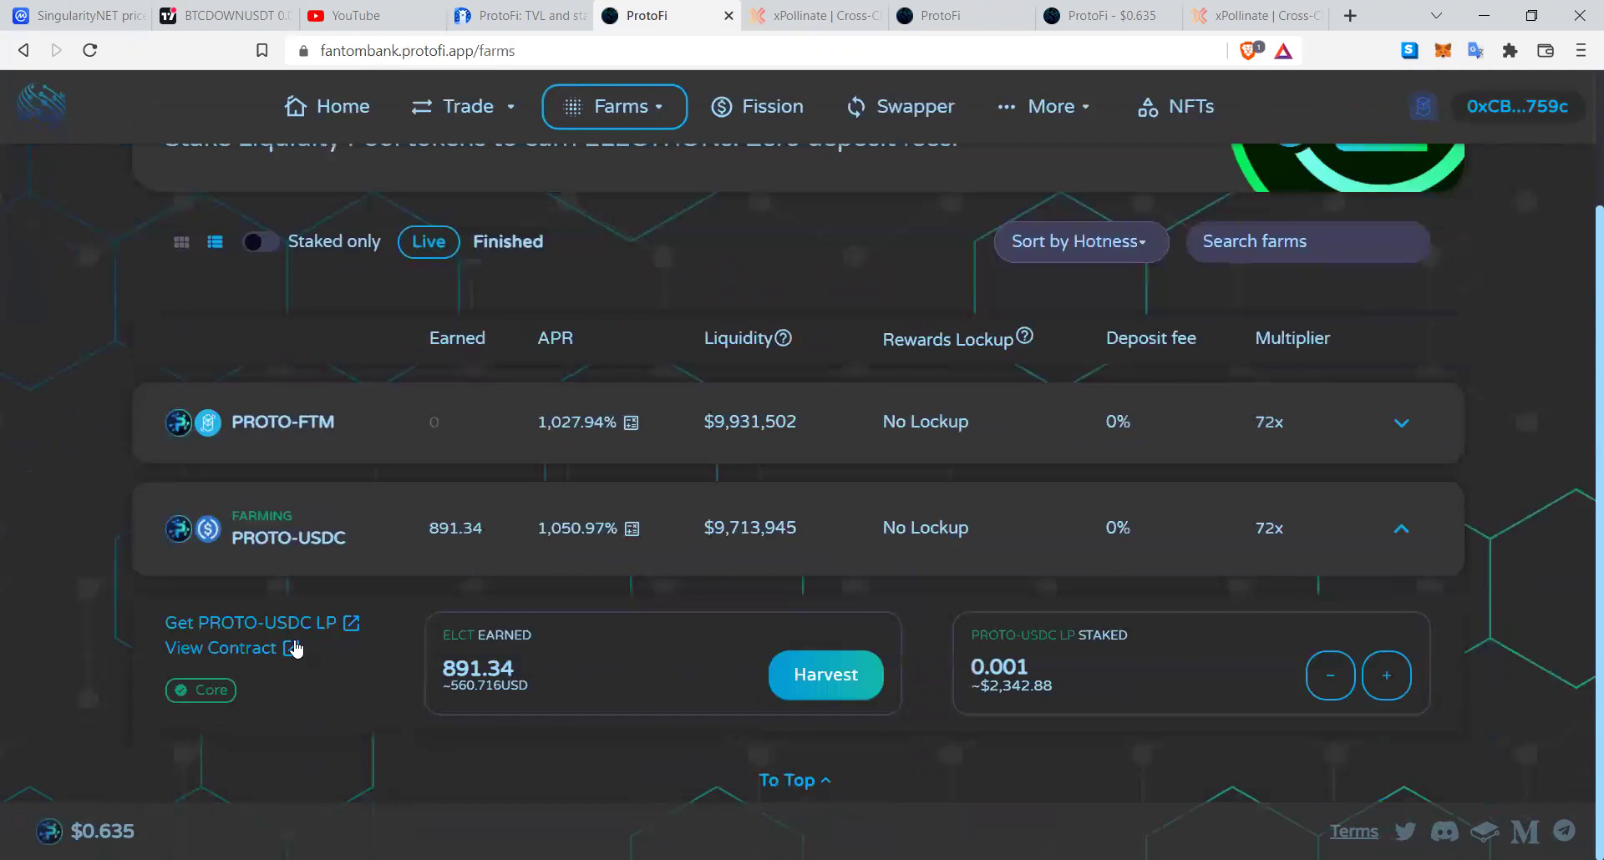
# Step: From the PROTO-USDC farm, open the Add Liquidity form for the USDC and PROTO pair
pyautogui.click(290, 625)
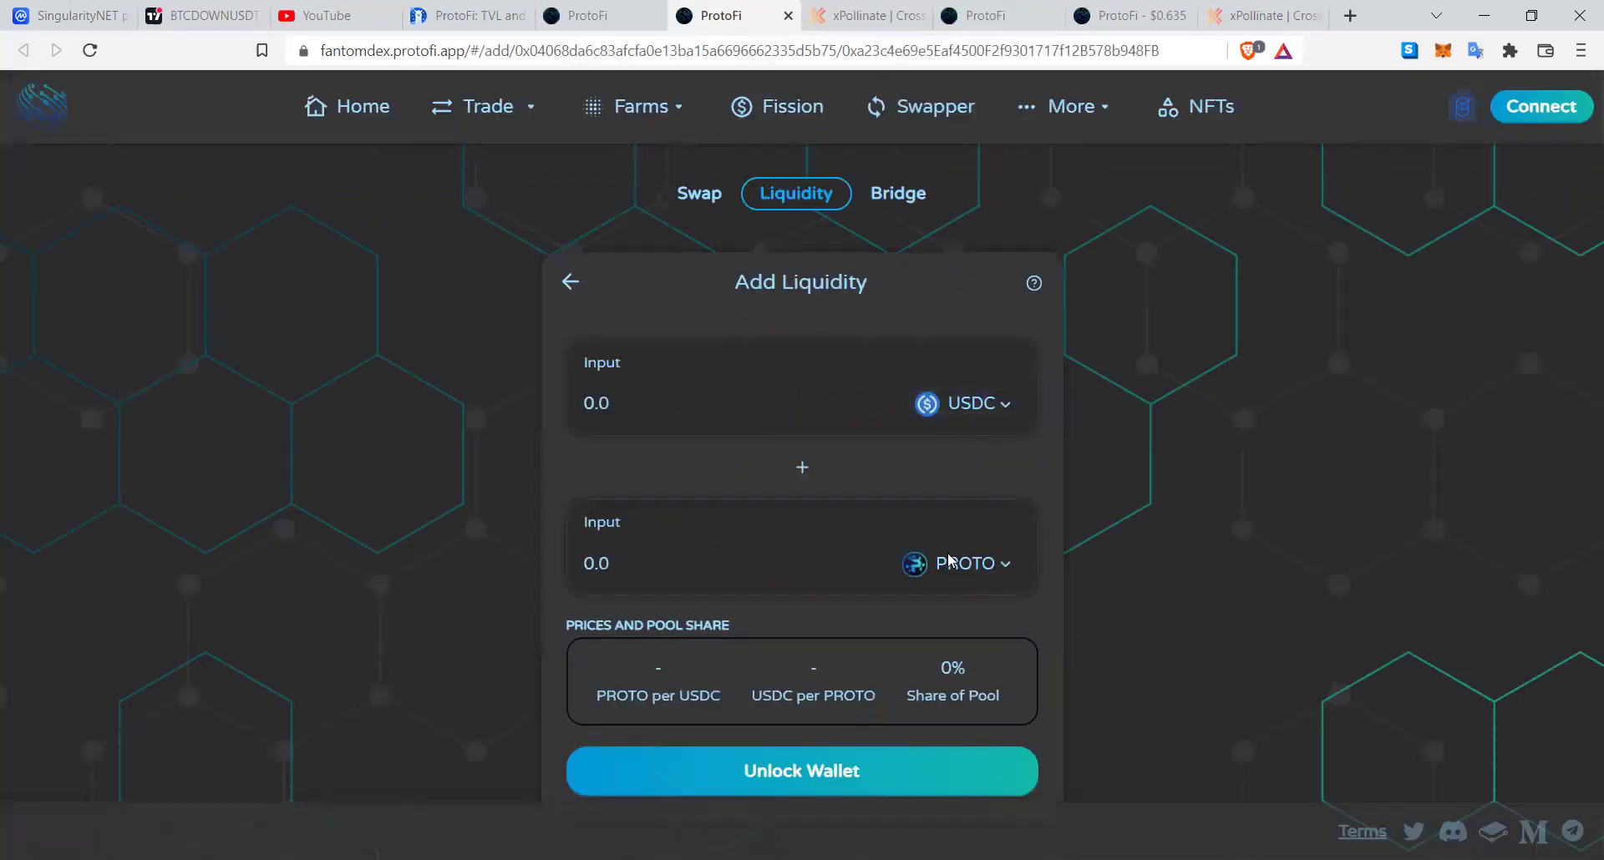
pyautogui.scroll(-1, 701, 494)
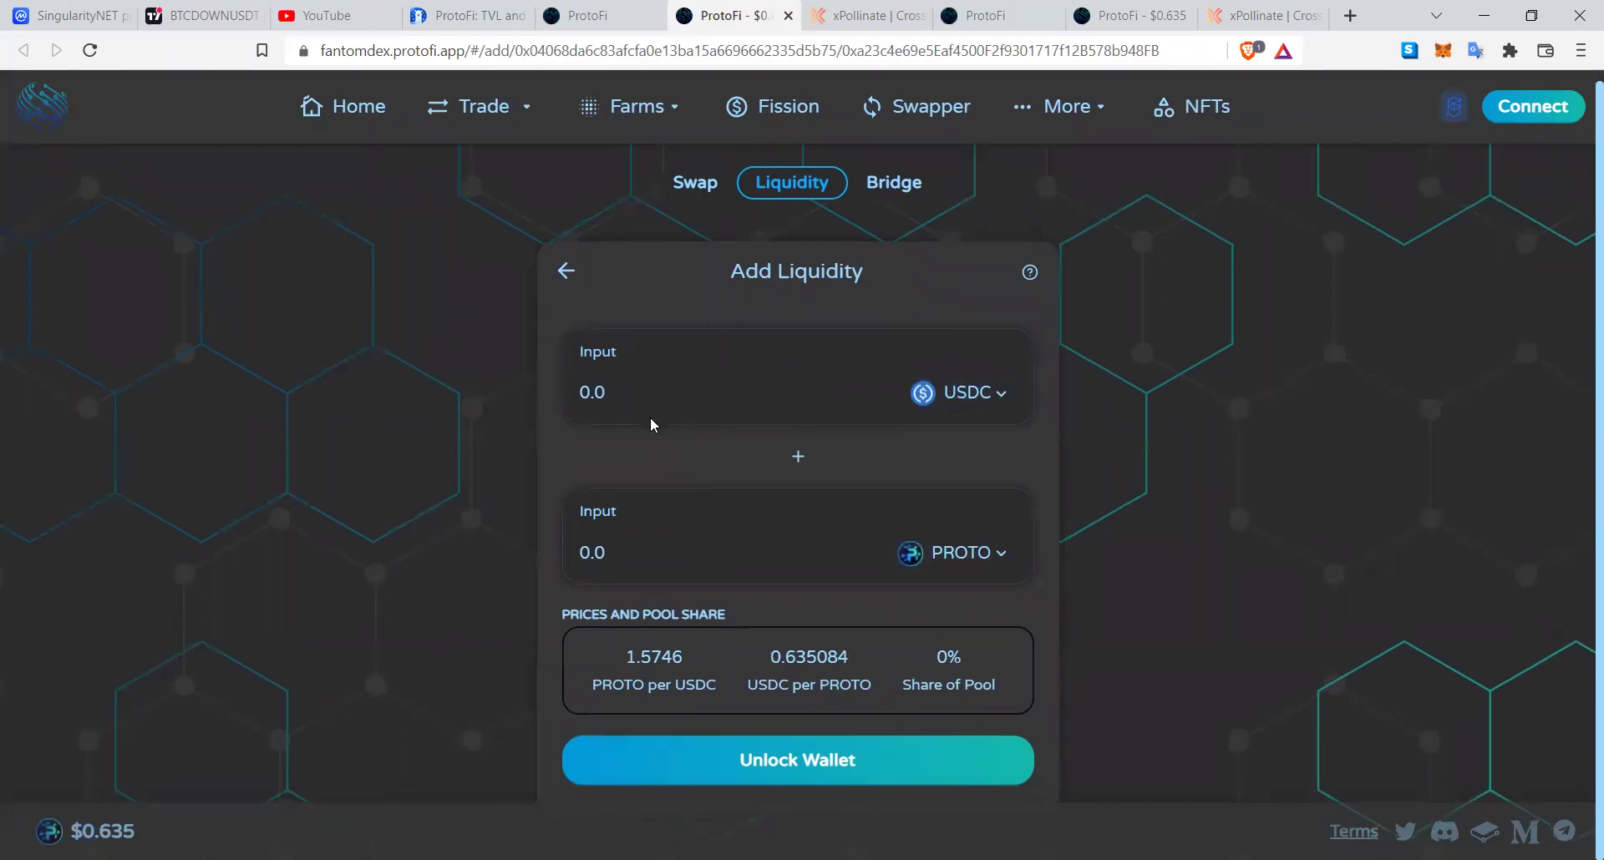
pyautogui.click(569, 402)
# Step: Open the Fission Protocol page and review the DAI Yield and wFTM Yield staking pools
pyautogui.click(800, 113)
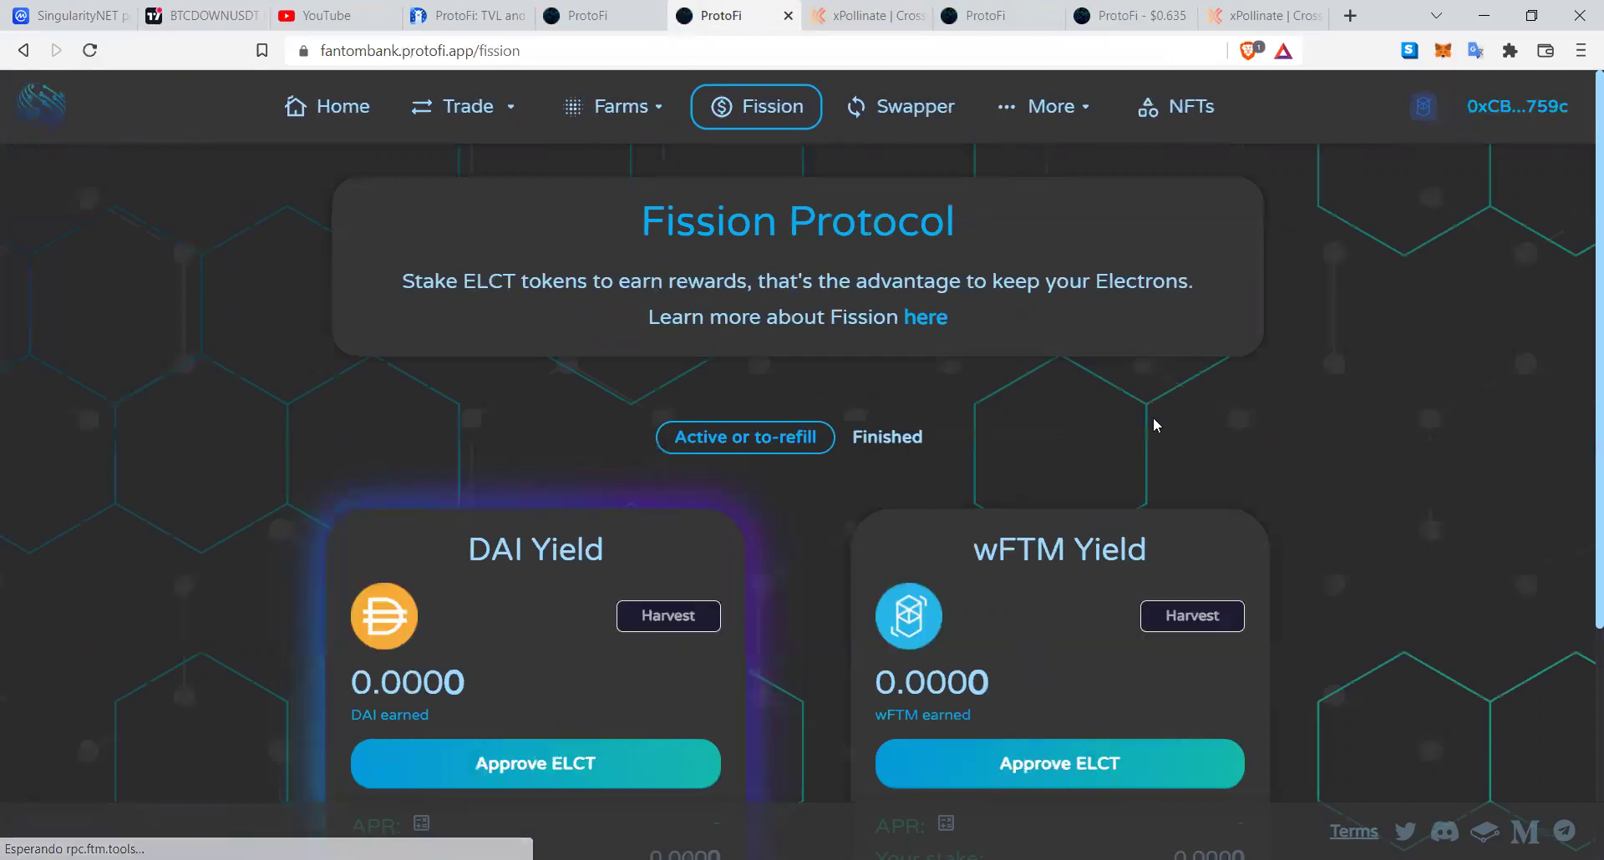
pyautogui.scroll(-3, 1150, 412)
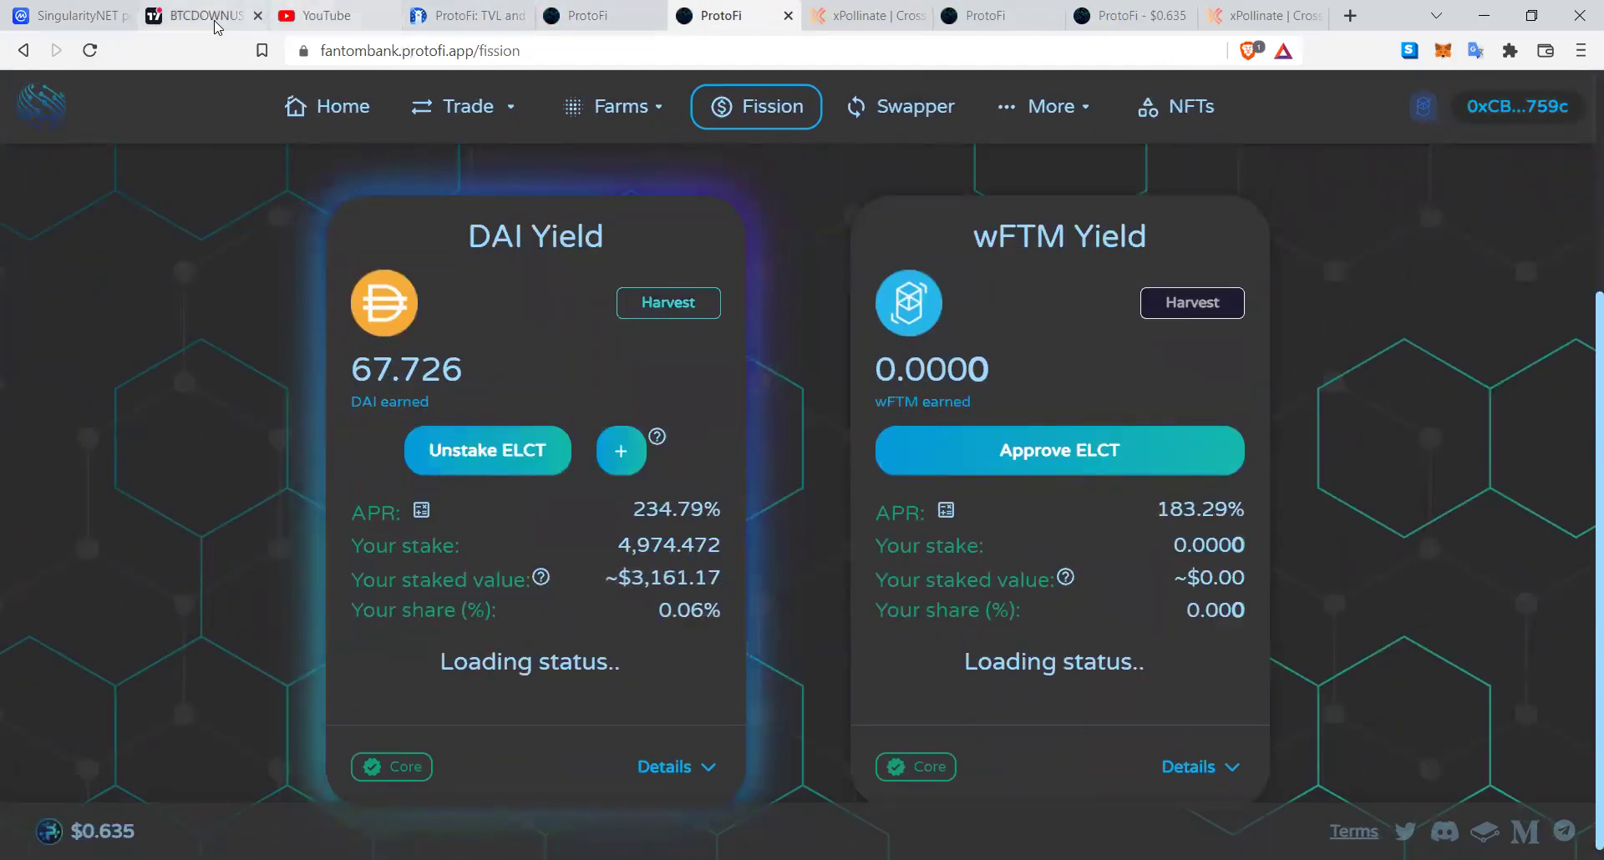
# Step: Return to Defi Llama's Fantom protocol ranking and examine ProtoFi's rank and total value locked
pyautogui.click(477, 14)
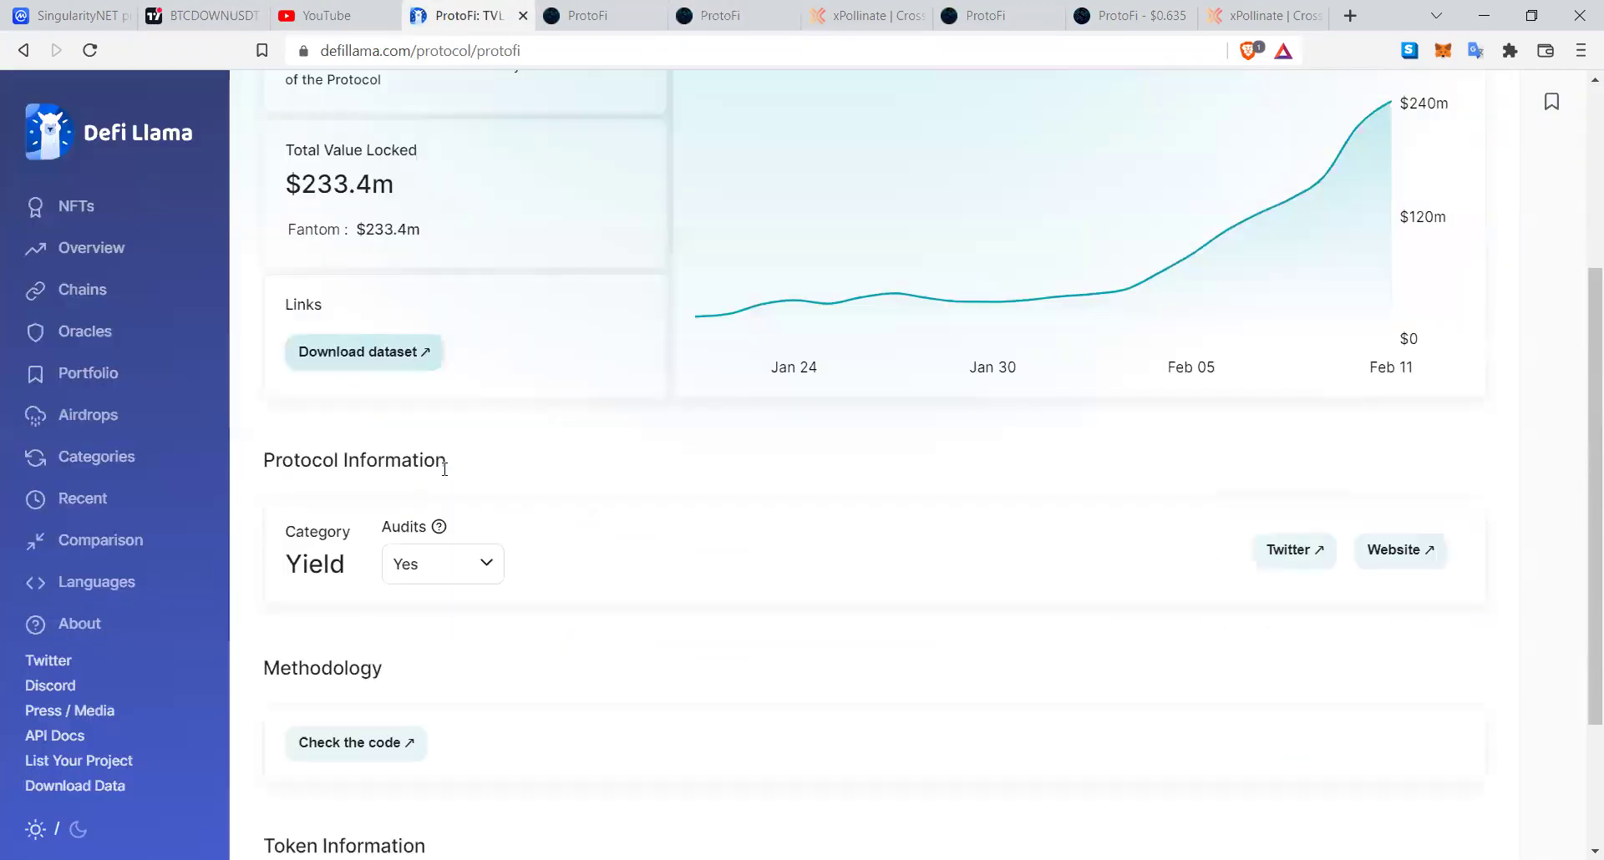
pyautogui.scroll(-2, 444, 468)
pyautogui.click(23, 50)
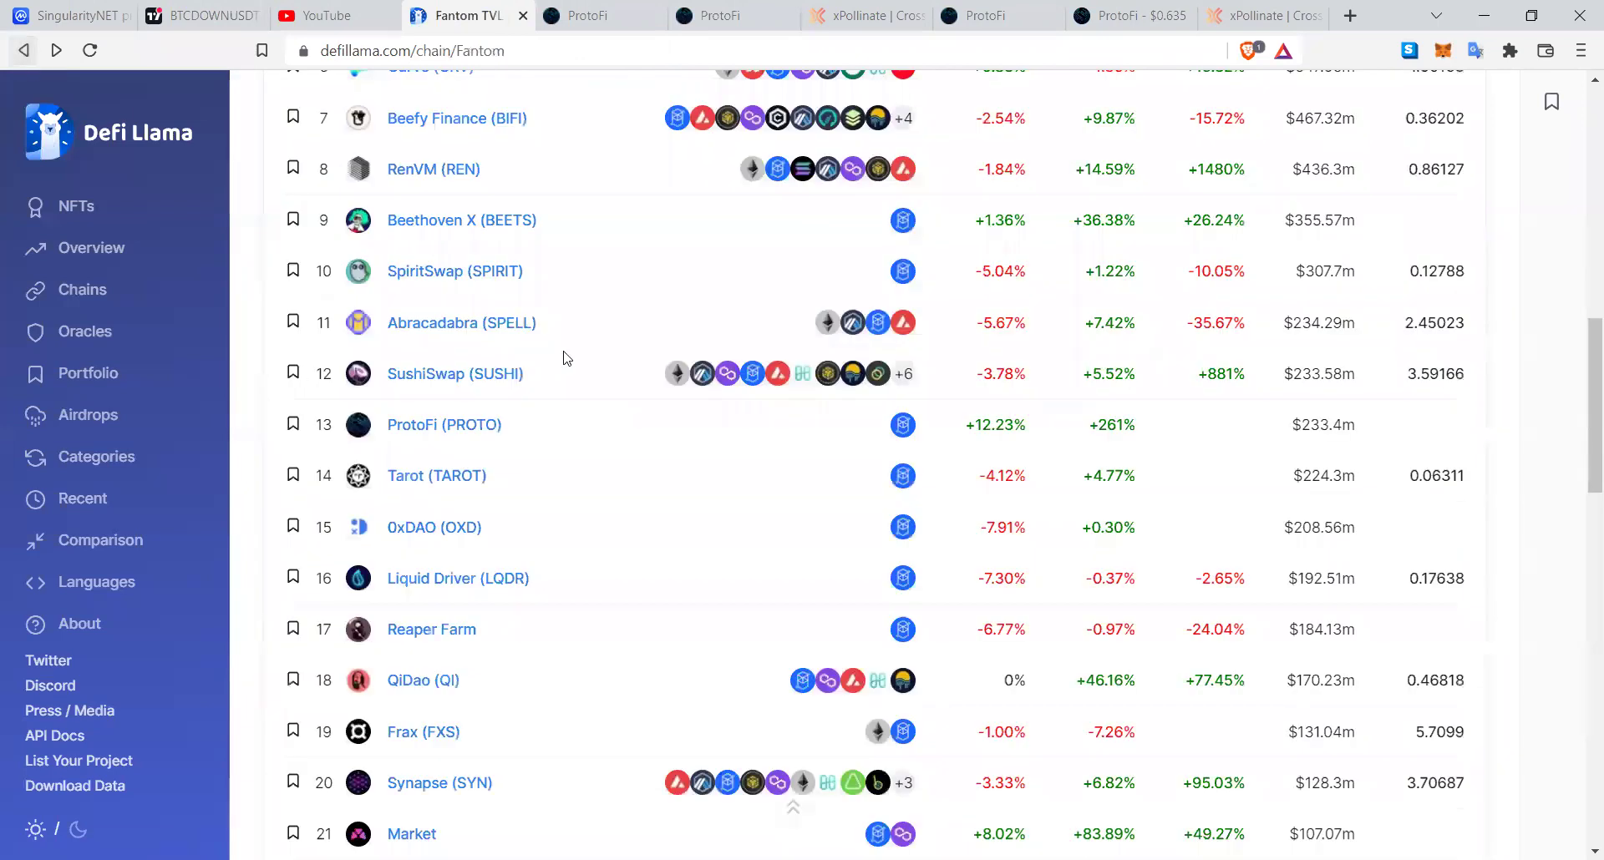
pyautogui.moveTo(504, 426); pyautogui.dragTo(250, 412)
pyautogui.click(220, 412)
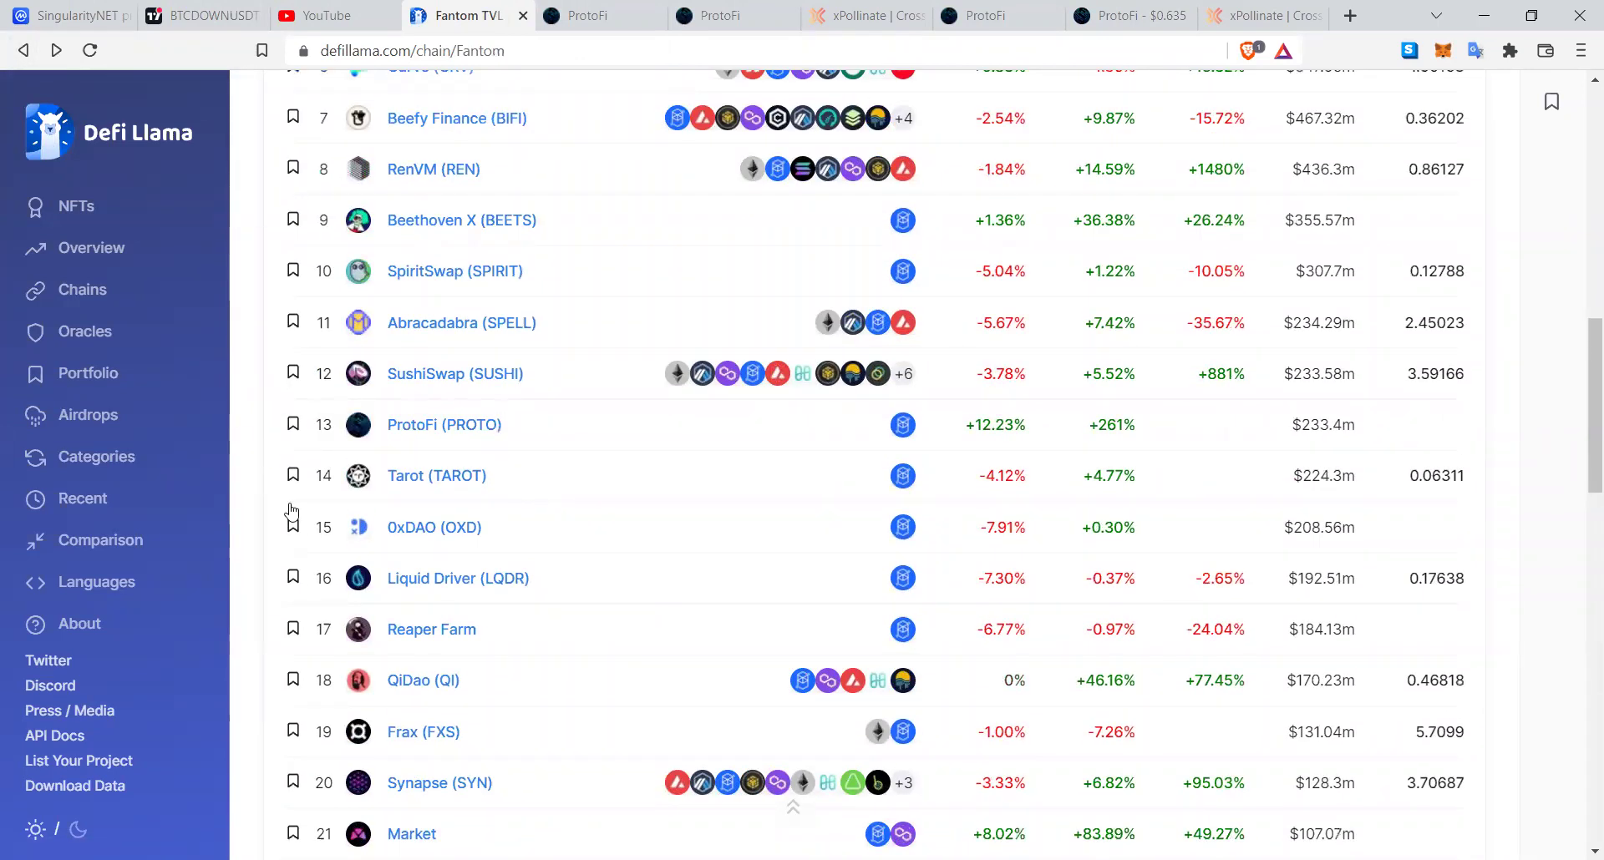
pyautogui.scroll(2, 541, 618)
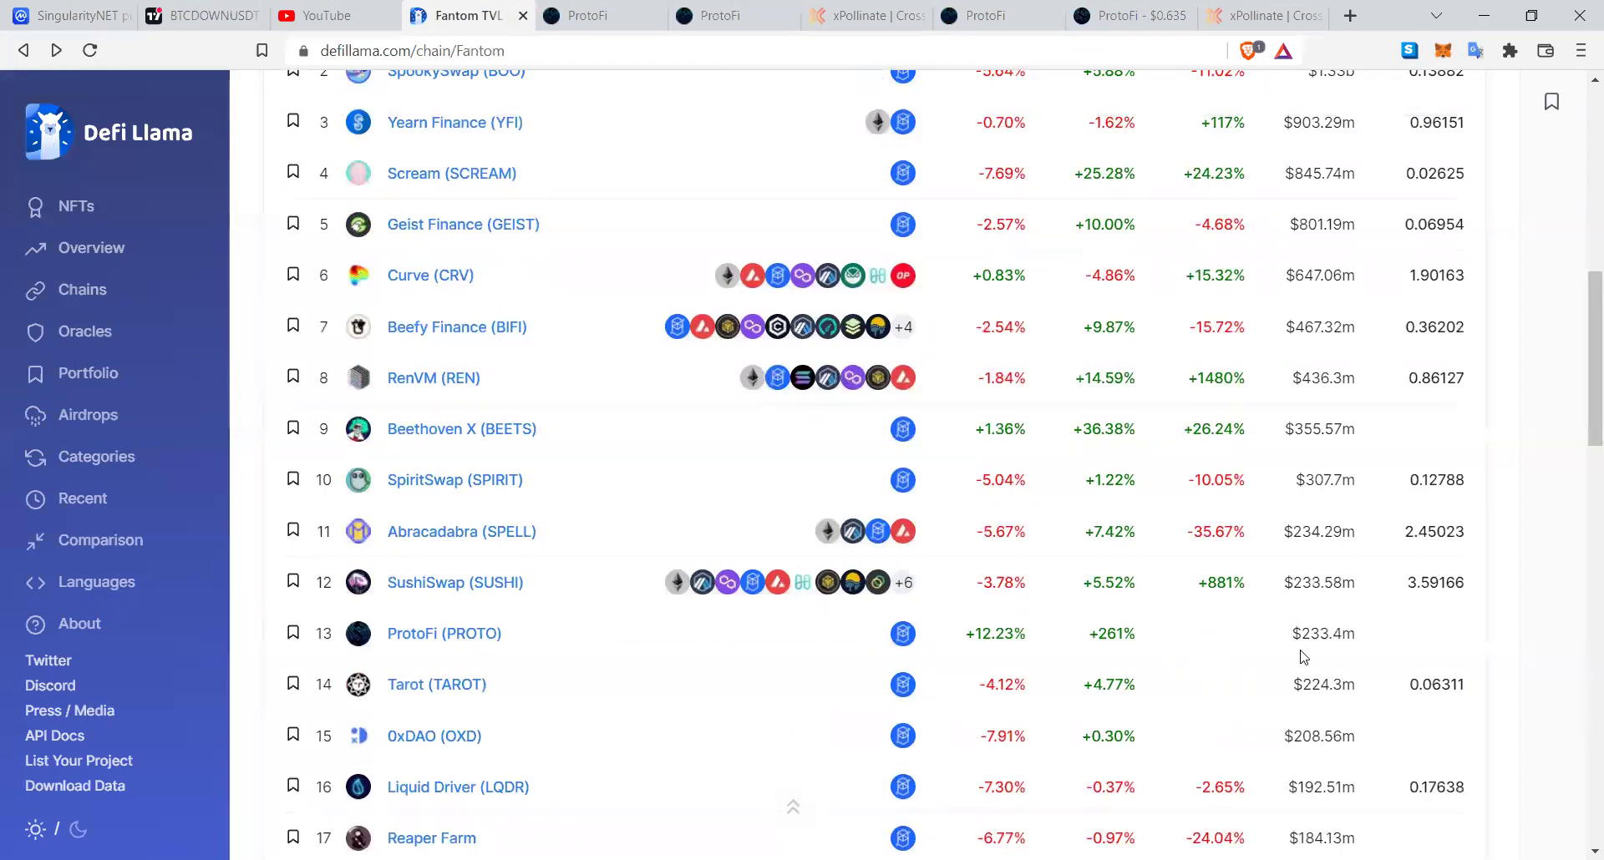
pyautogui.moveTo(1361, 633); pyautogui.dragTo(1288, 635)
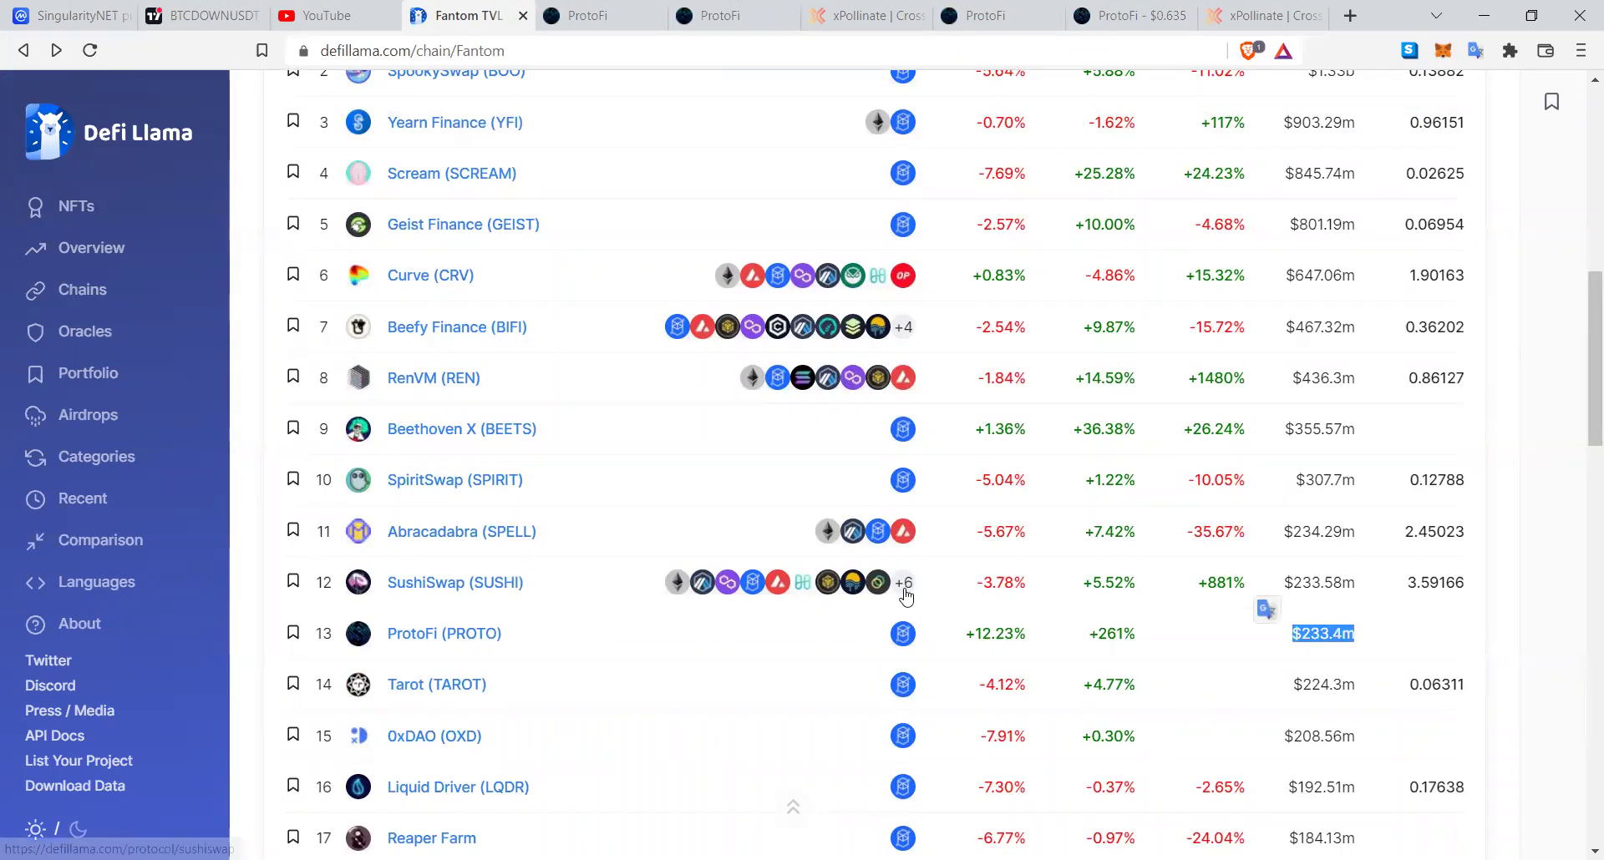
# Step: Compare ProtoFi's total value locked with SushiSwap, SpookySwap, Yearn Finance and Multichain in the Fantom TVL rankings
pyautogui.moveTo(1343, 582); pyautogui.dragTo(1293, 584)
pyautogui.scroll(1, 1367, 598)
pyautogui.scroll(3, 1366, 598)
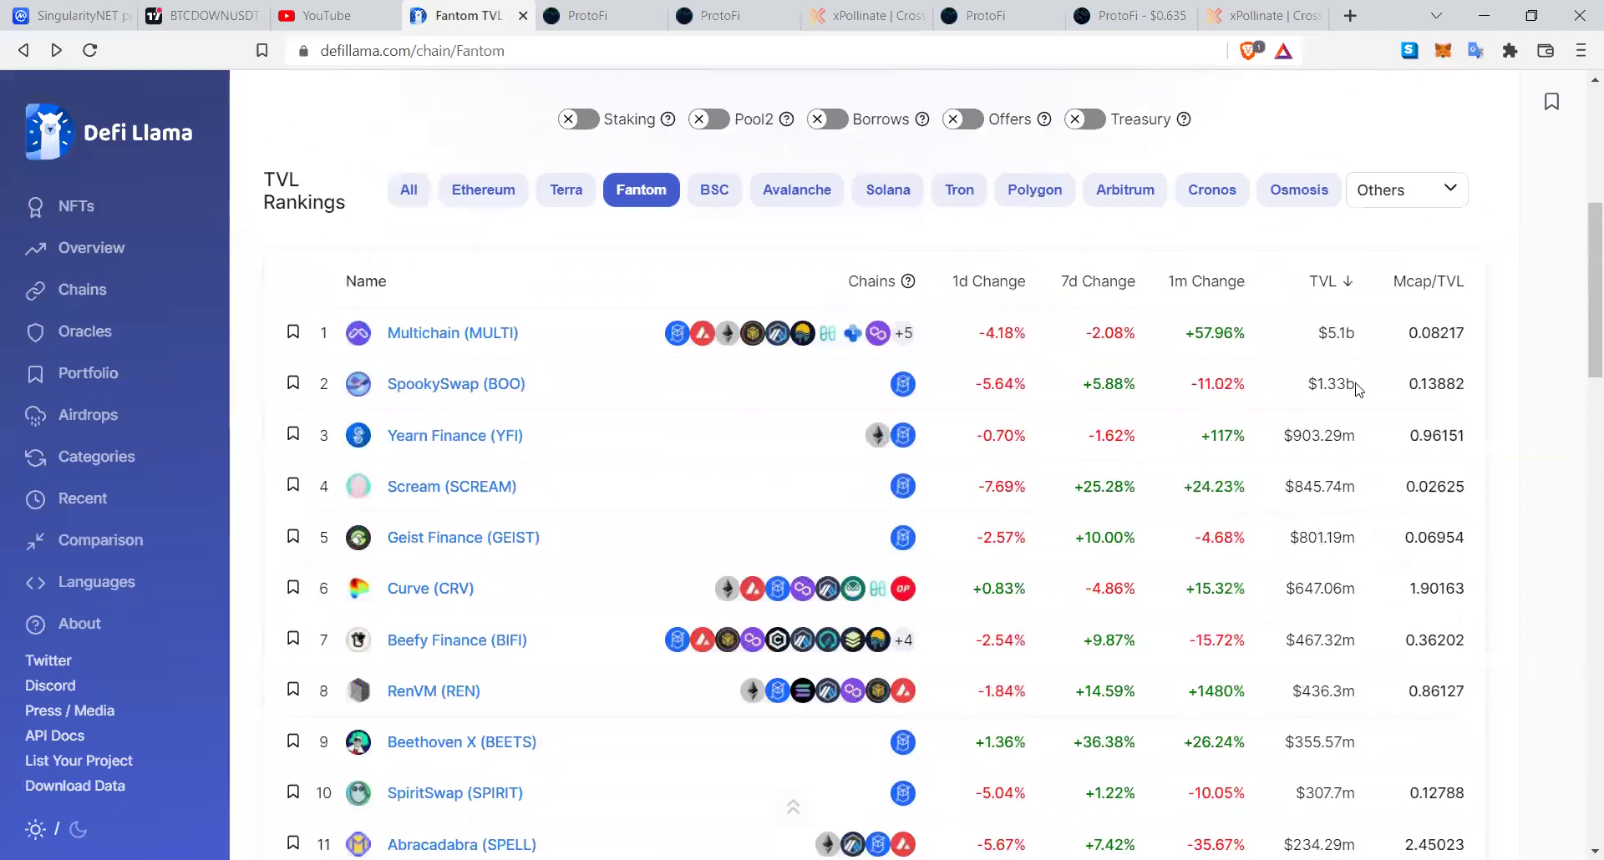
pyautogui.moveTo(1357, 390); pyautogui.dragTo(1303, 386)
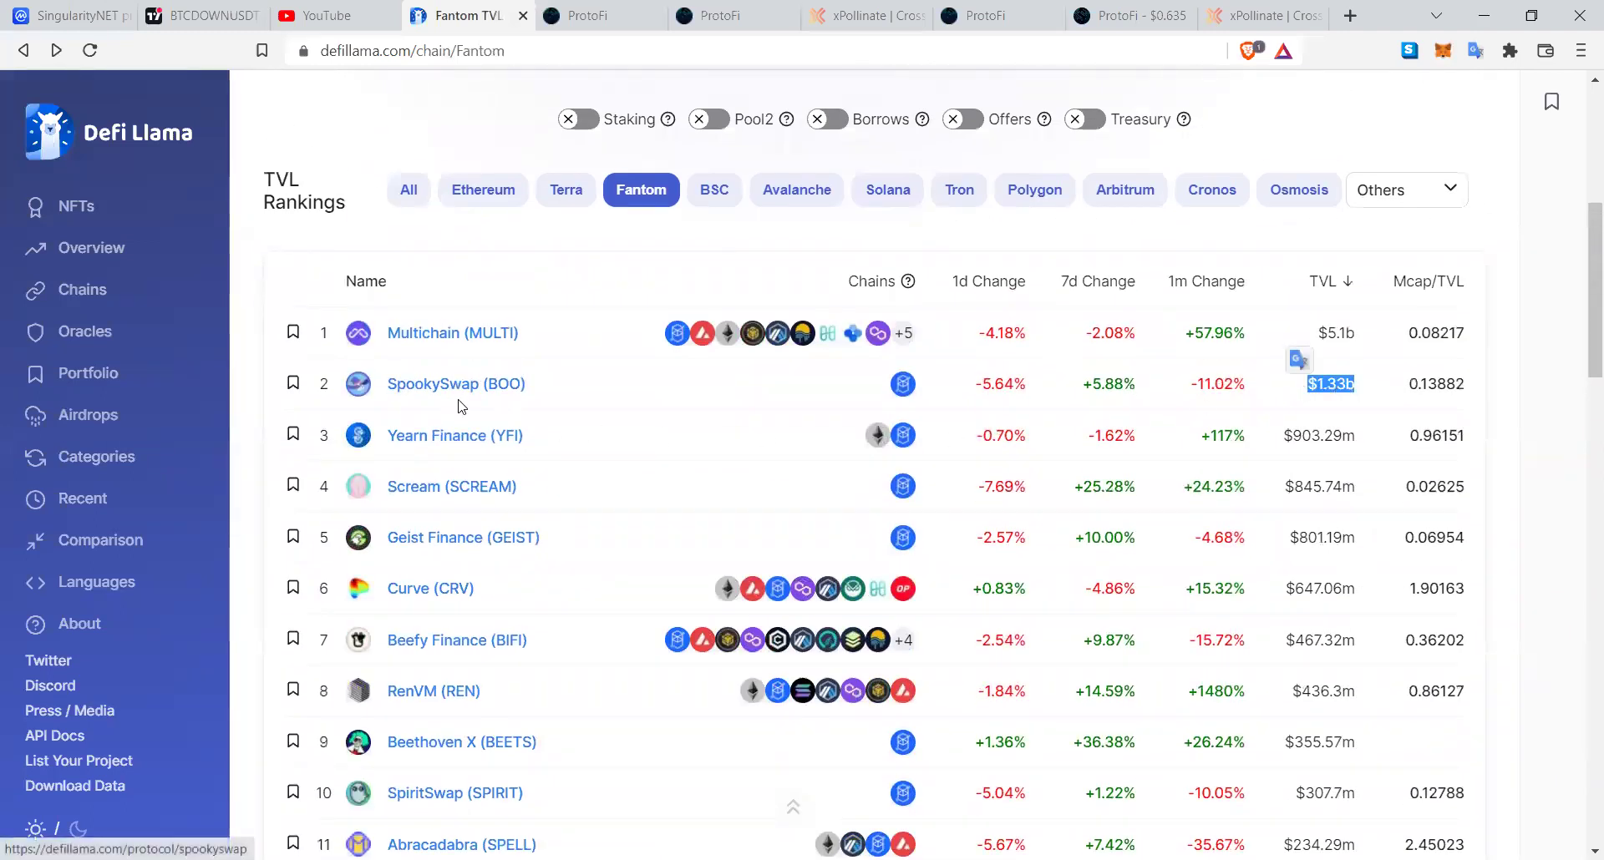
pyautogui.moveTo(1359, 440); pyautogui.dragTo(1287, 437)
pyautogui.moveTo(1354, 333); pyautogui.dragTo(1317, 332)
pyautogui.scroll(-4, 1361, 465)
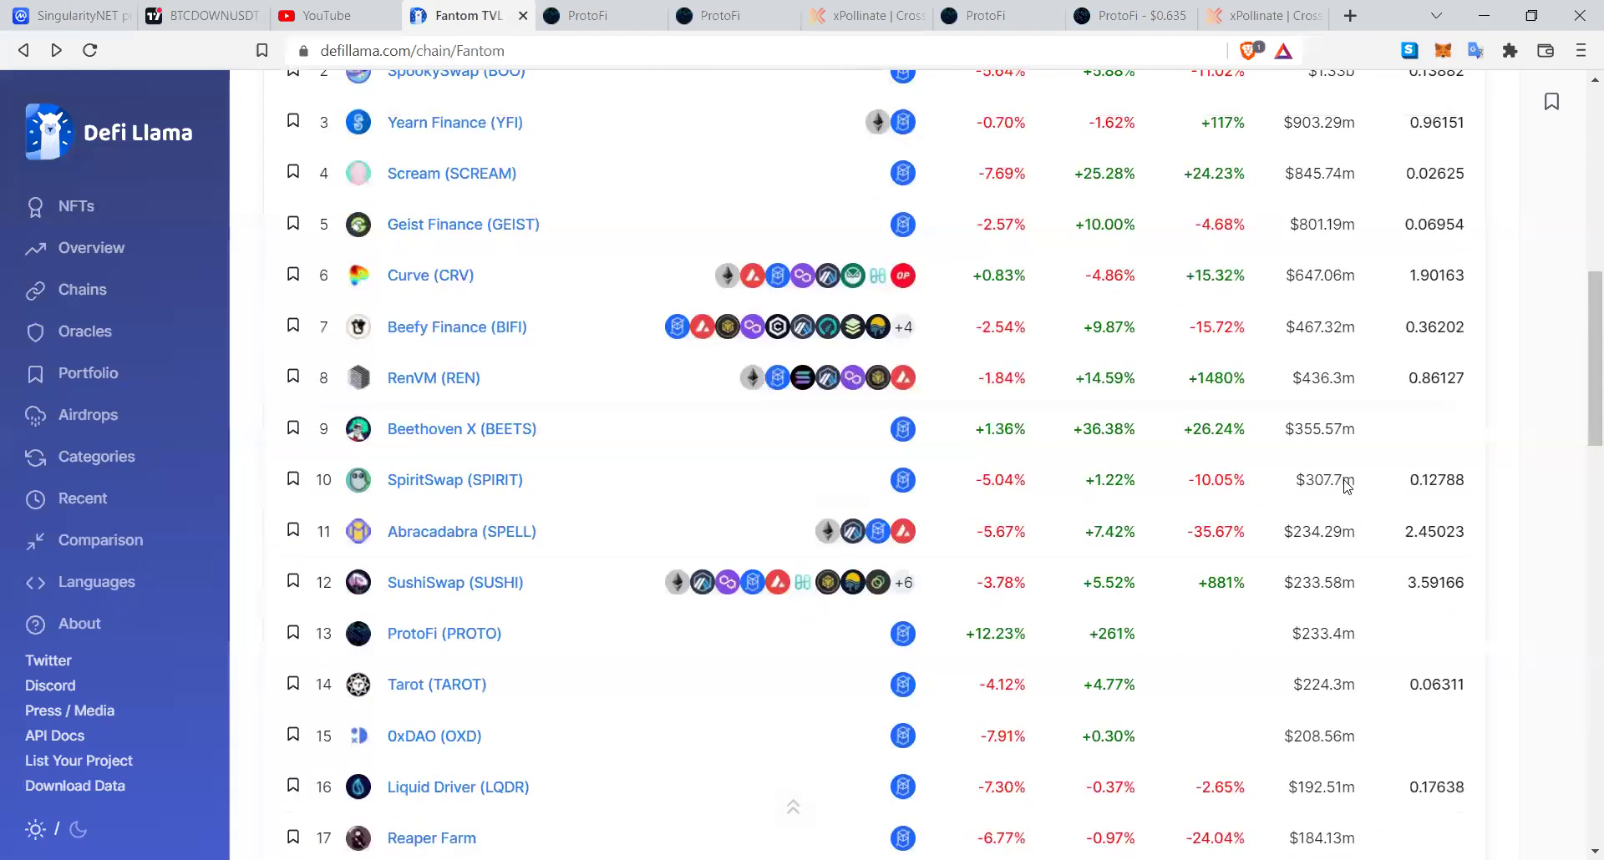
pyautogui.tripleClick(1348, 634)
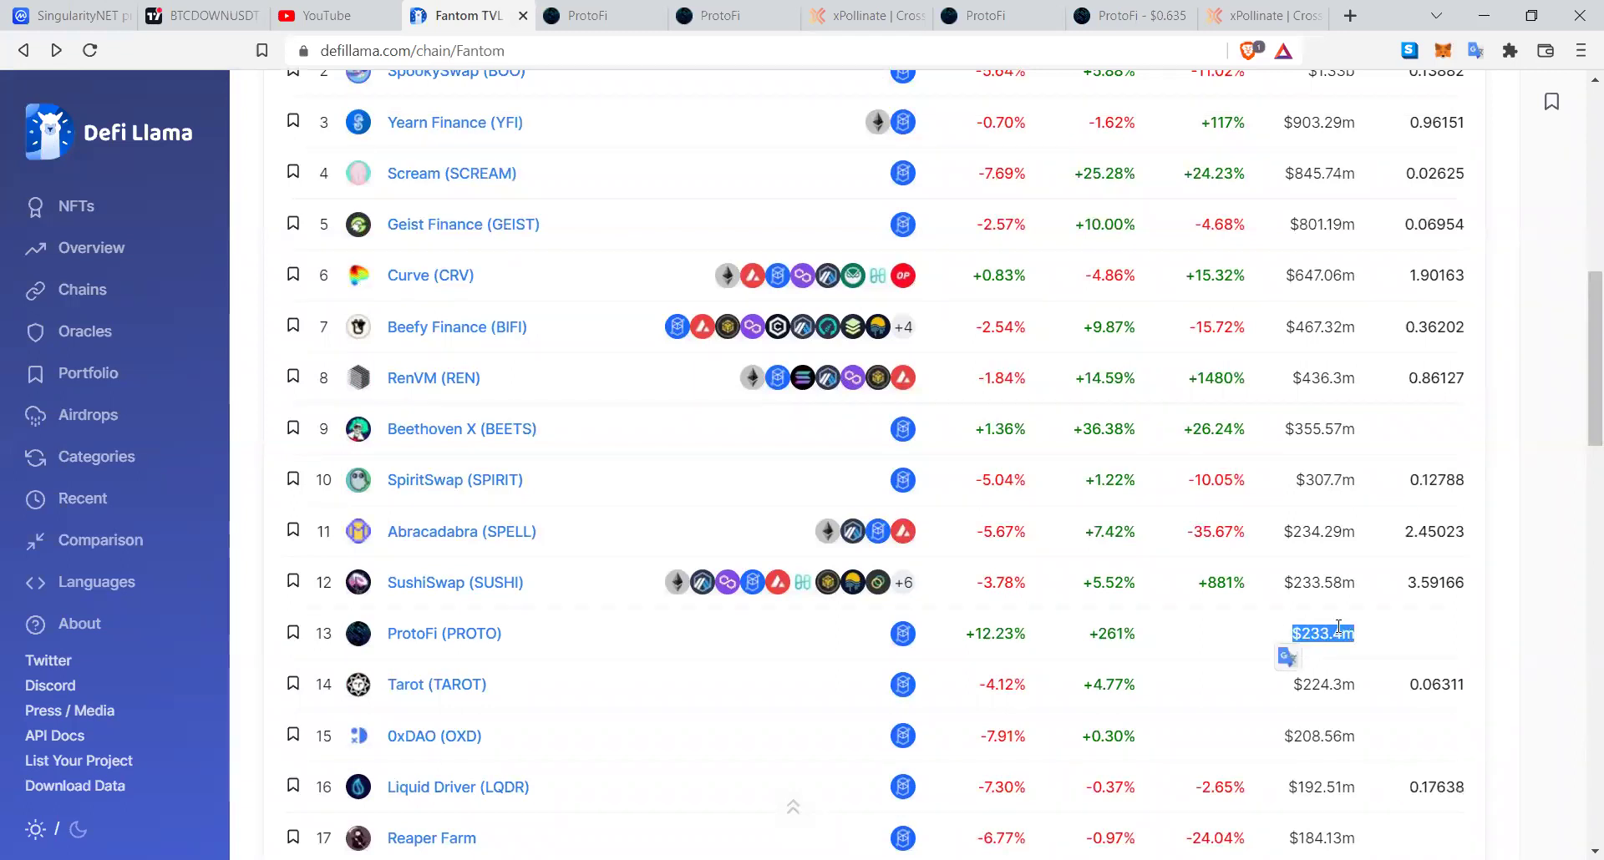
pyautogui.scroll(6, 1355, 626)
pyautogui.scroll(4, 1535, 599)
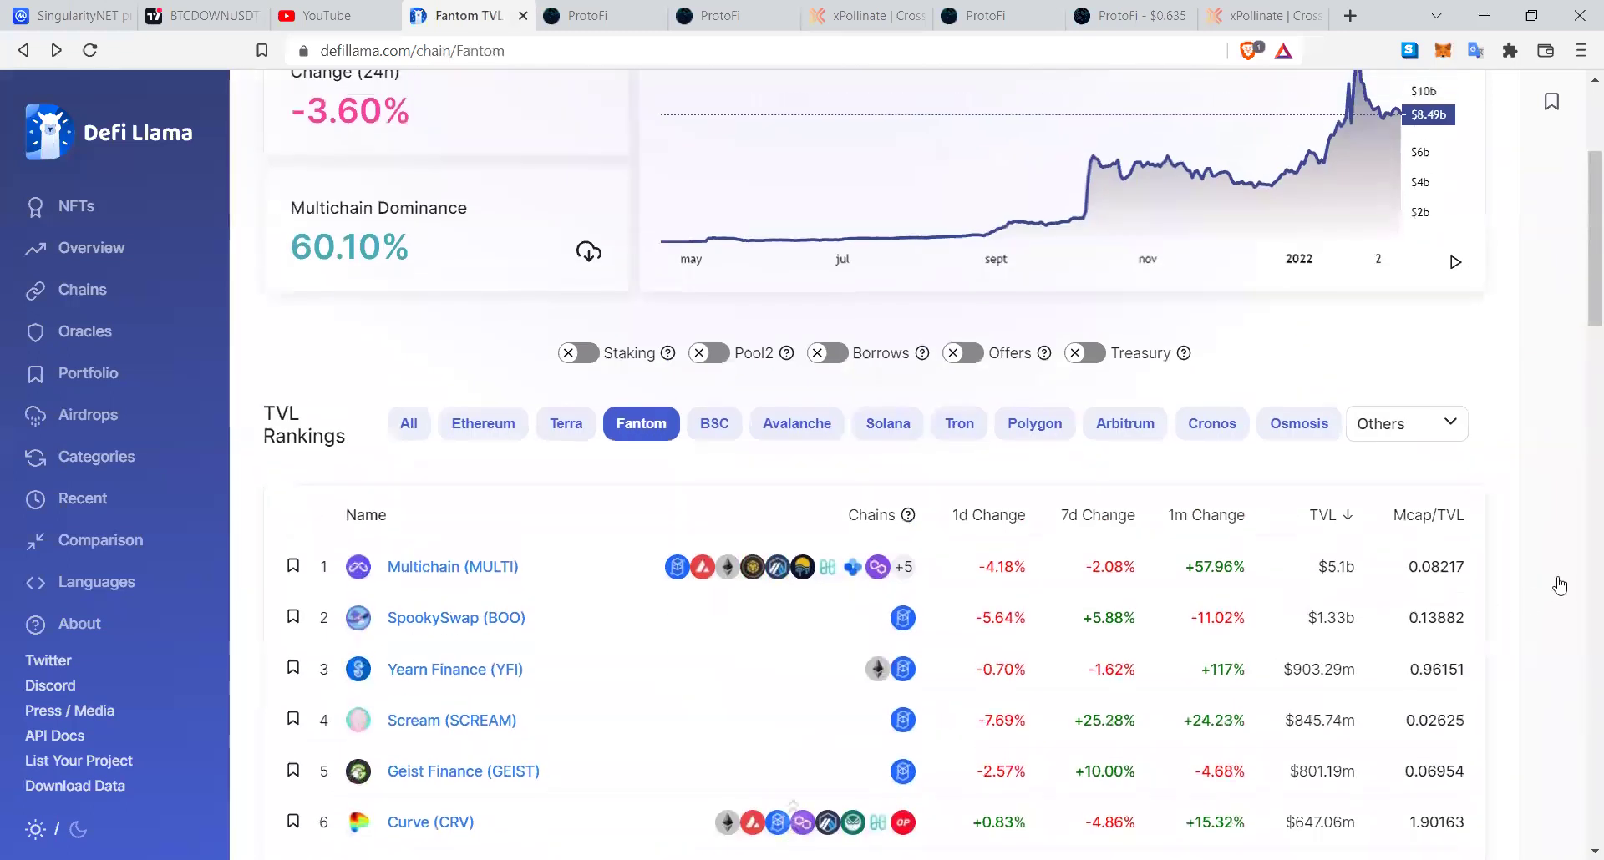
pyautogui.scroll(-6, 1537, 593)
# Step: Switch to ProtoFi's home page and examine its Market Cap / TVL percentage
pyautogui.click(598, 10)
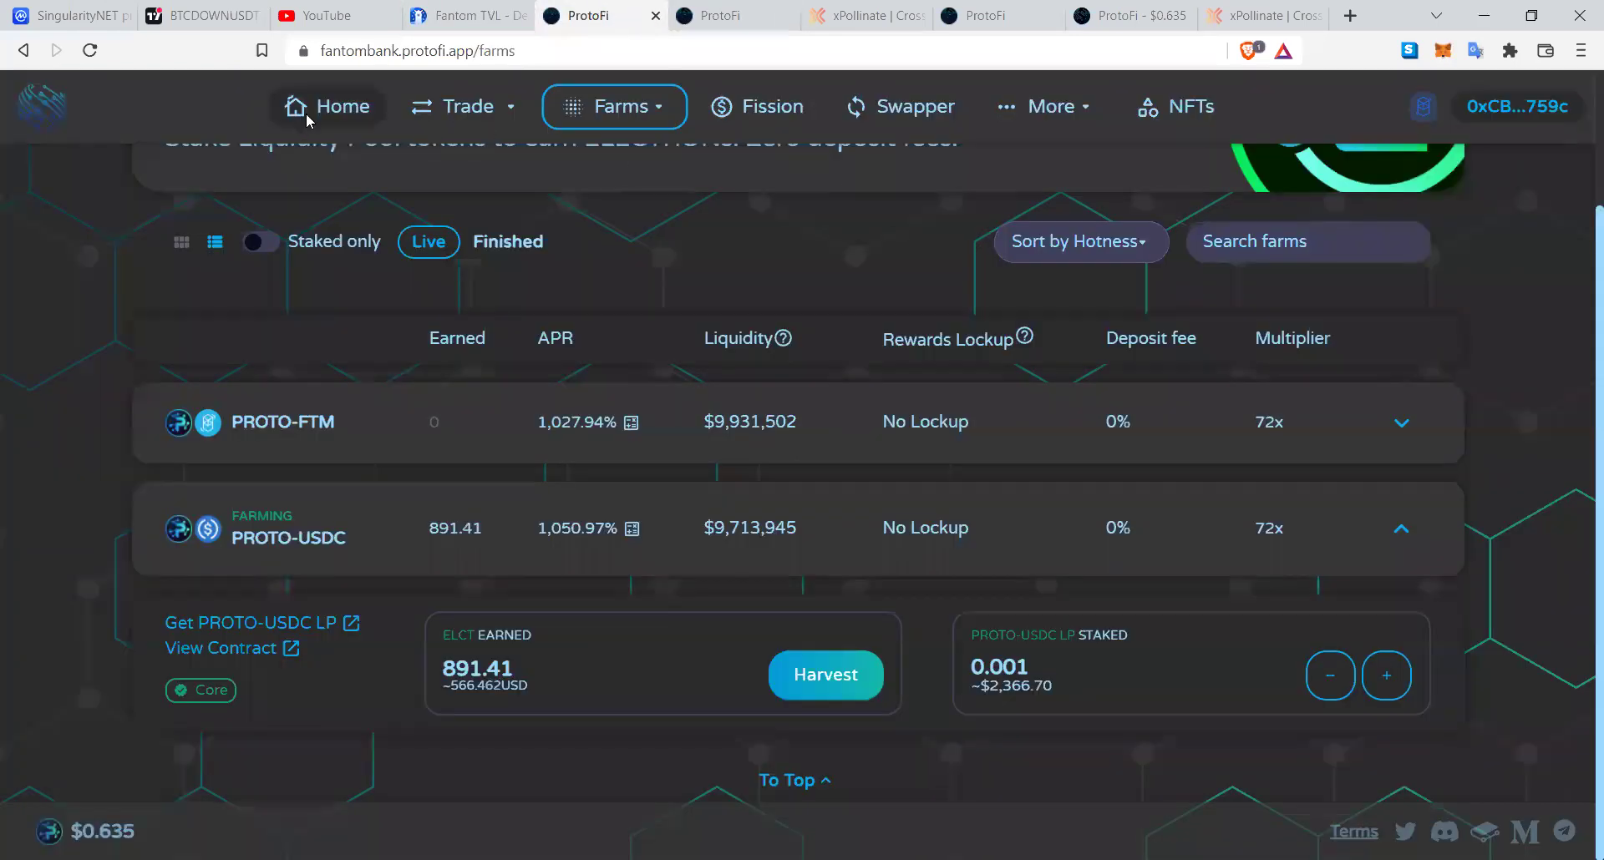
pyautogui.click(307, 120)
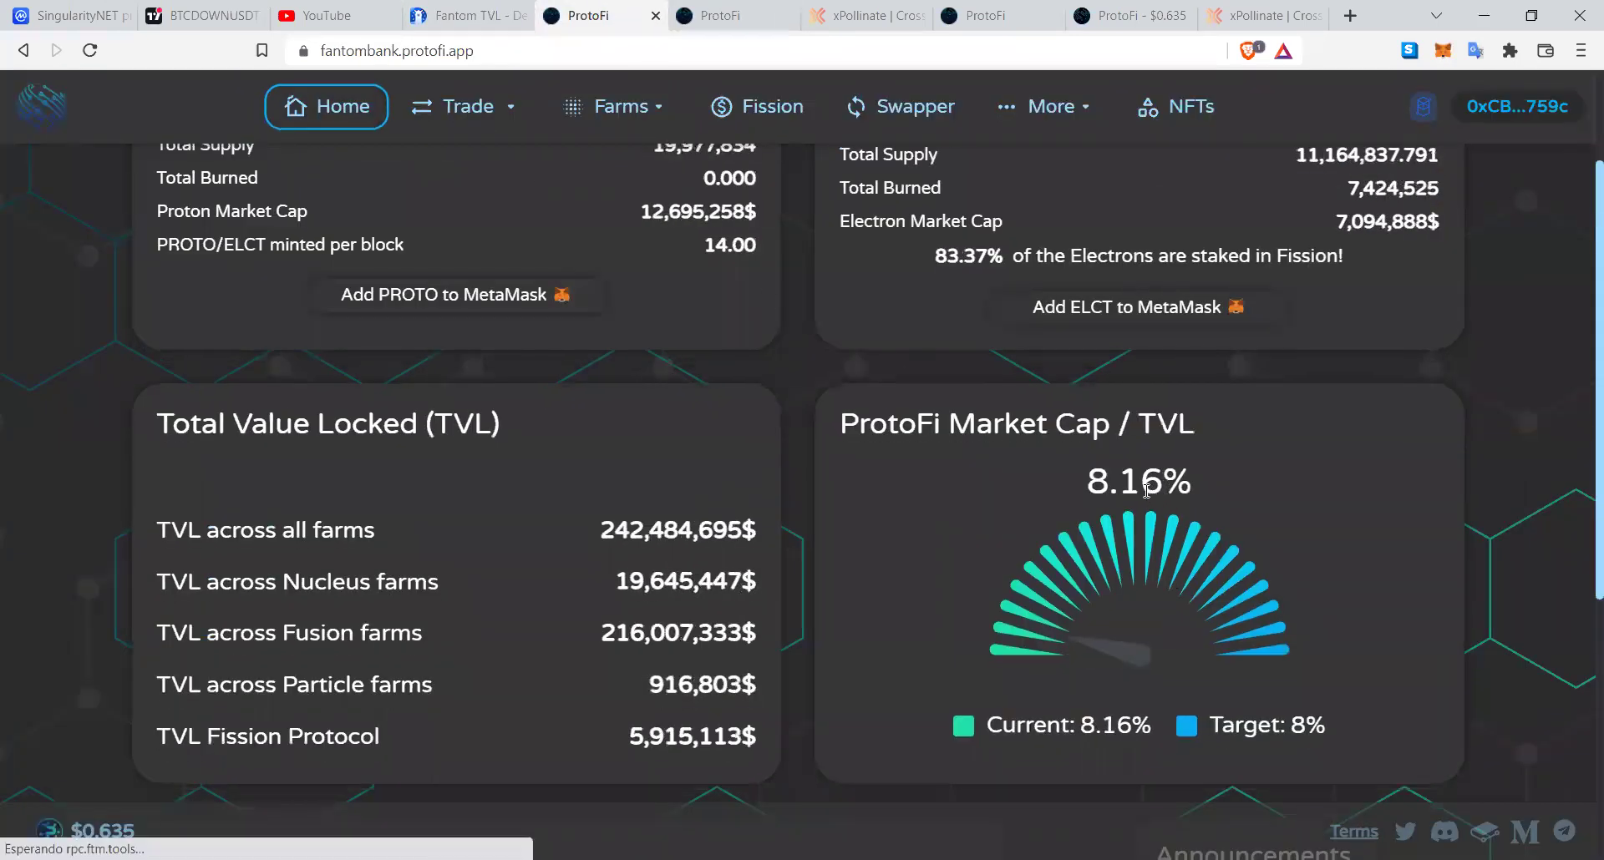
pyautogui.tripleClick(1170, 478)
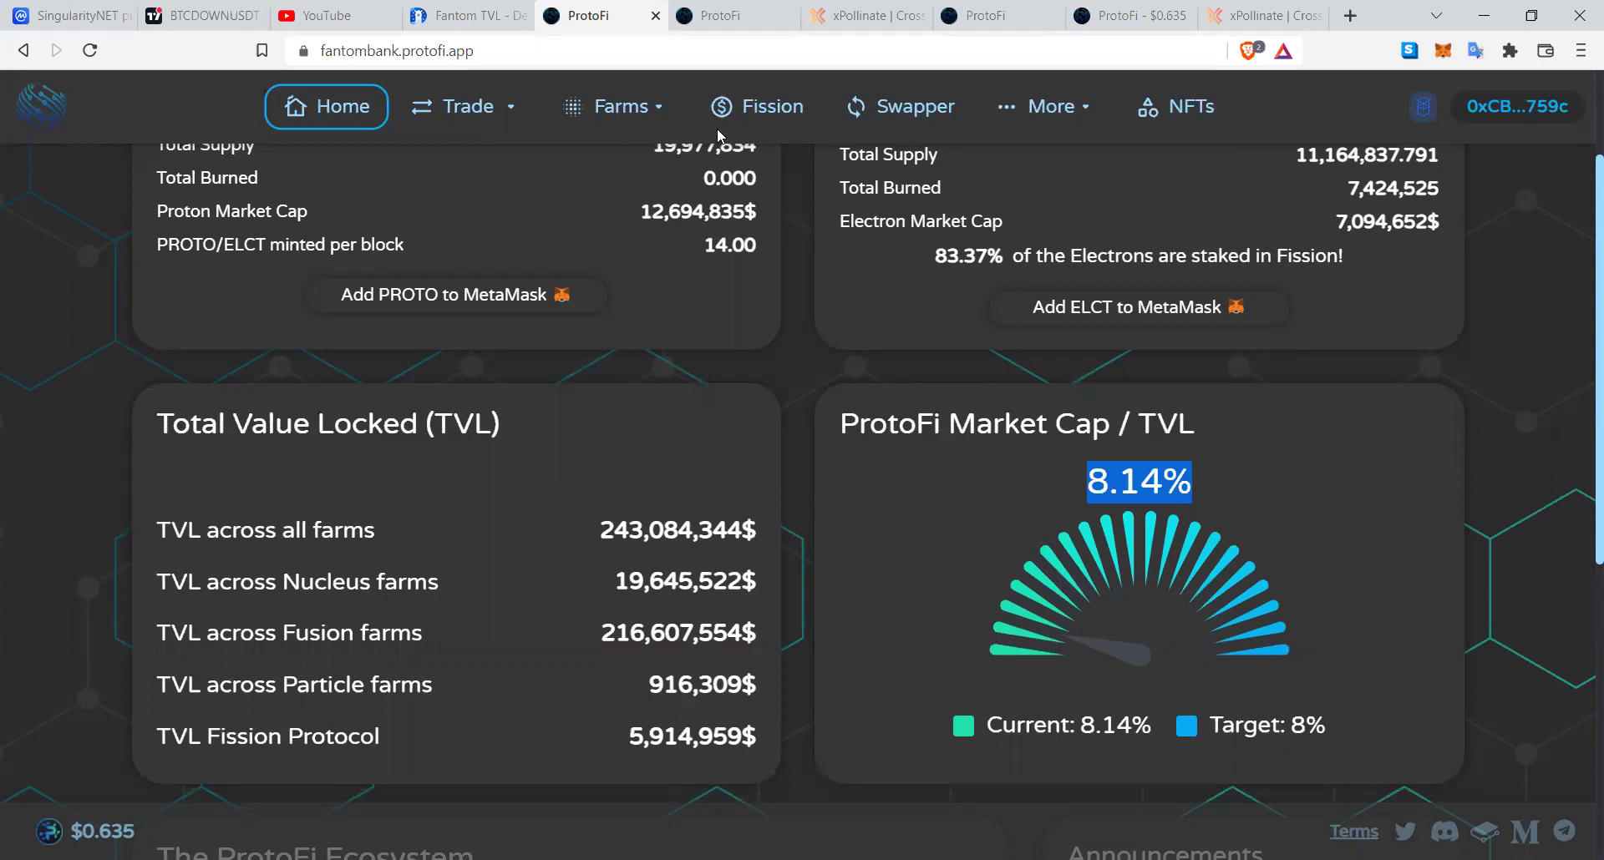
# Step: Switch to the xPollinate cross-chain transfer page and set the source to Fantom with USDC as the token
pyautogui.click(875, 7)
pyautogui.click(681, 389)
pyautogui.click(447, 372)
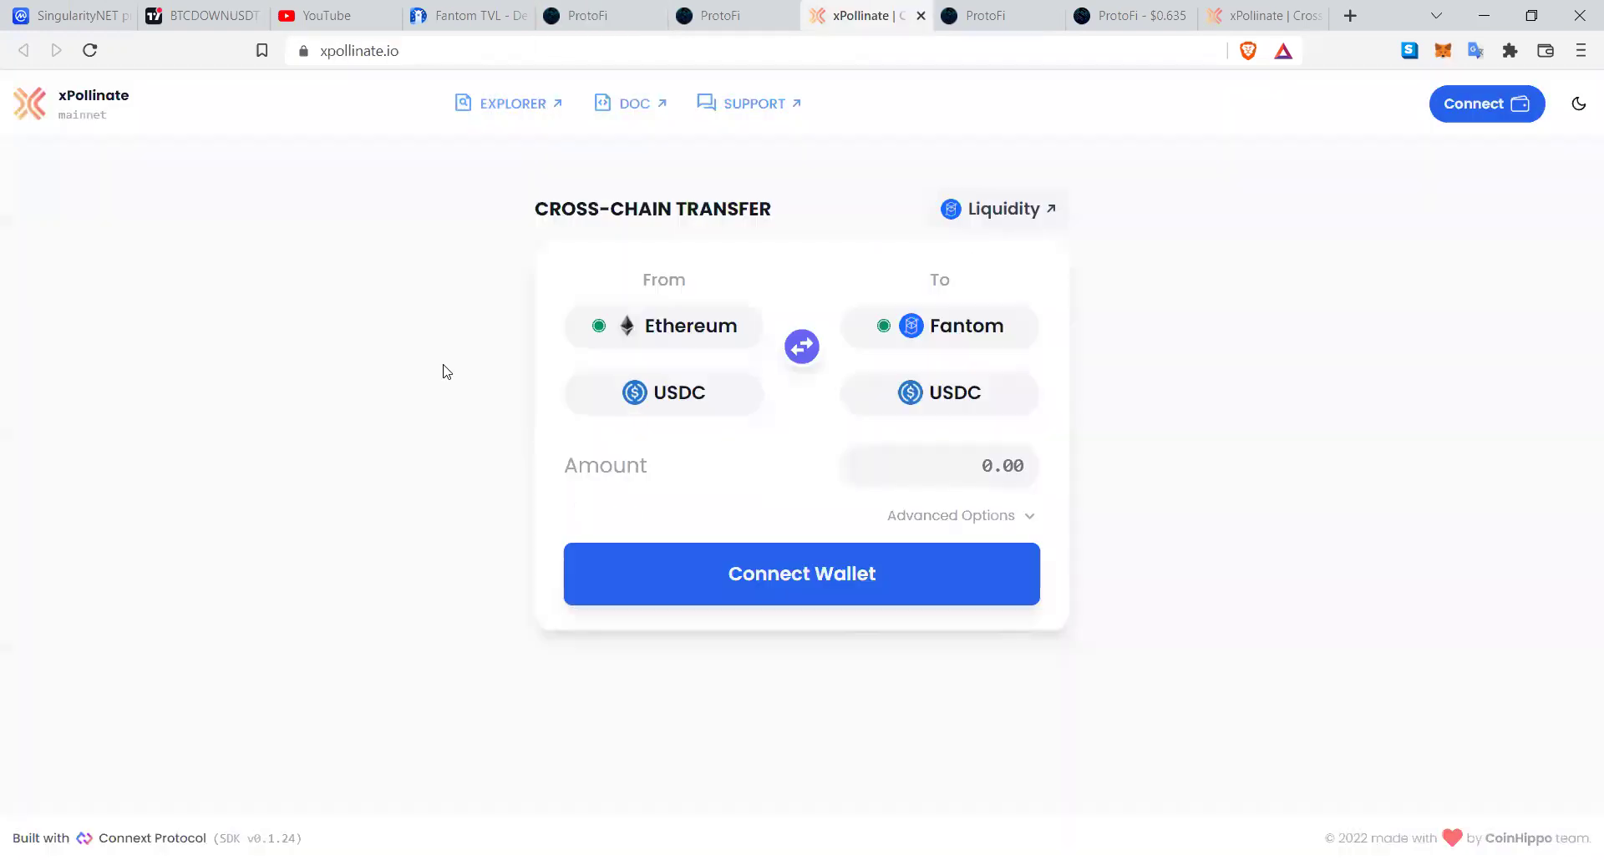
pyautogui.click(687, 345)
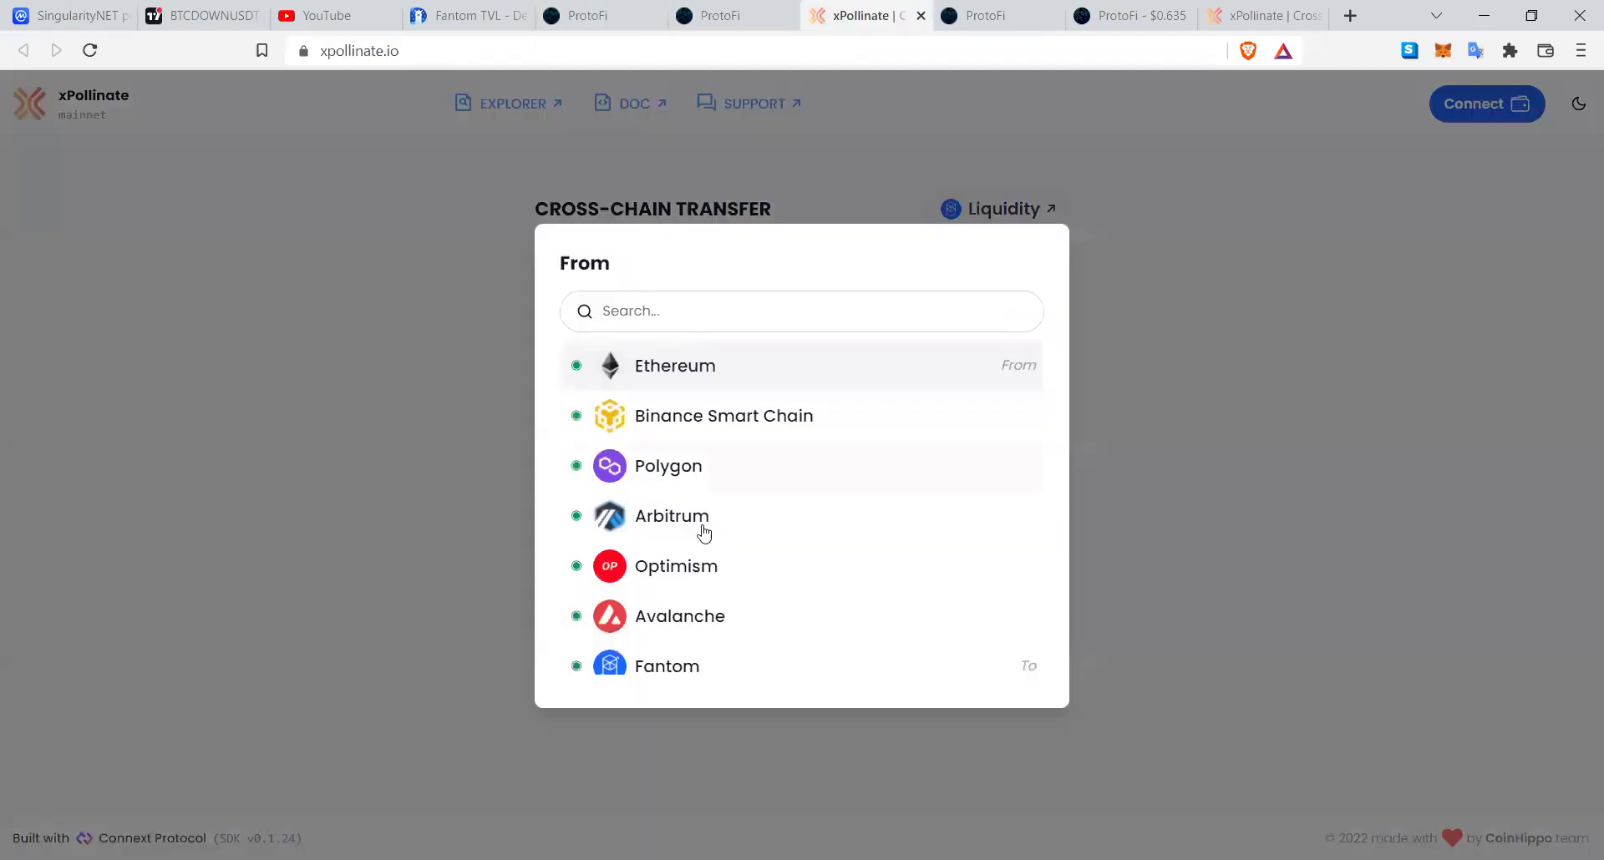
pyautogui.click(679, 664)
pyautogui.click(693, 408)
pyautogui.click(654, 415)
# Step: Try Polygon as the transfer's destination chain, and set the destination back to Ethereum
pyautogui.click(979, 349)
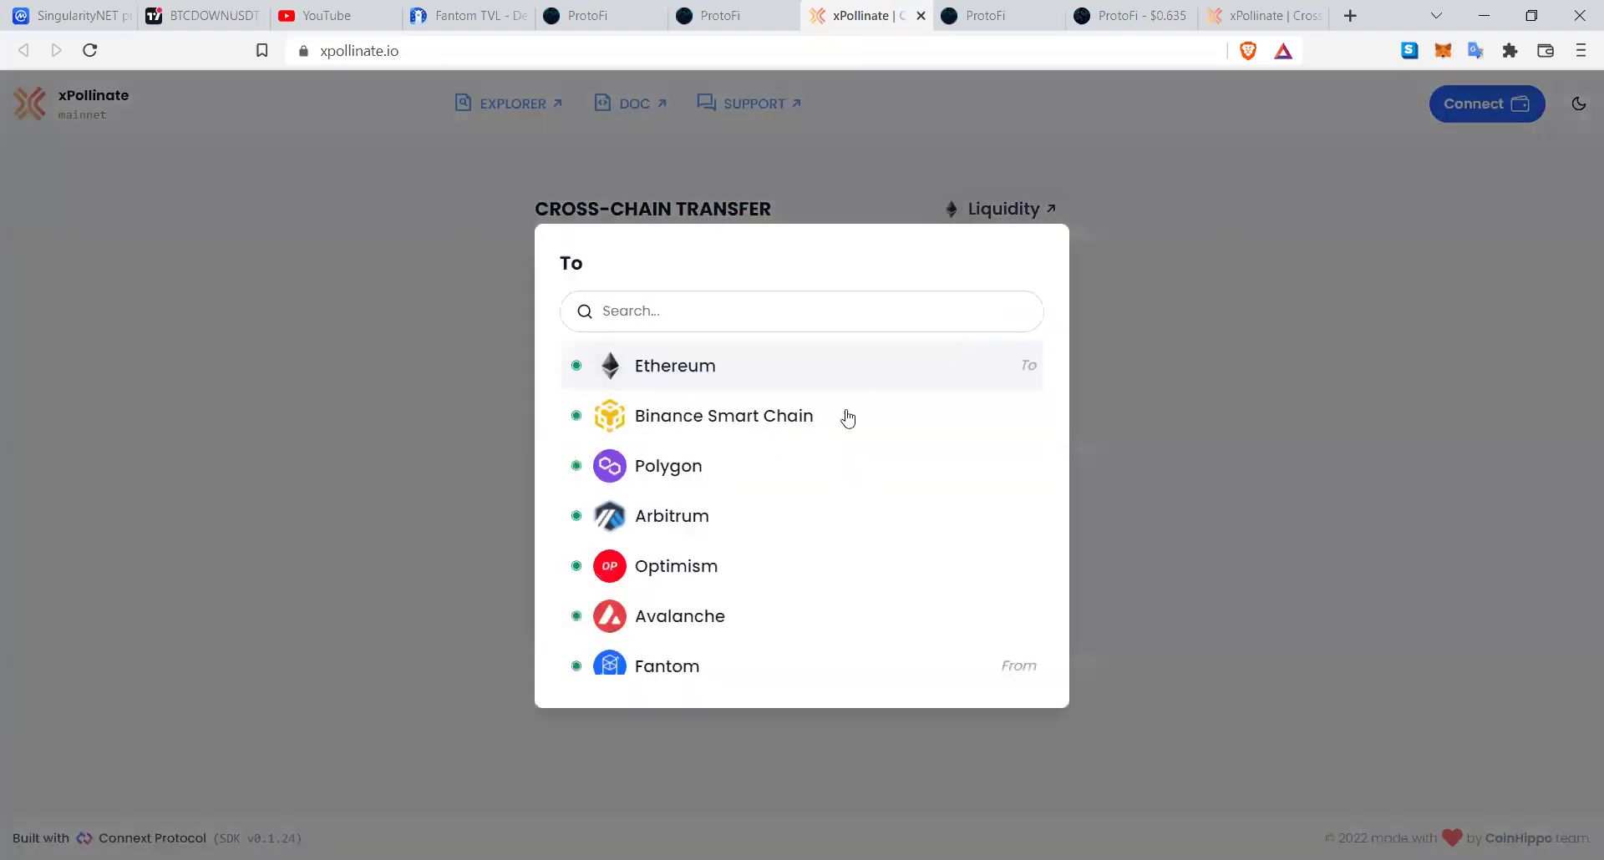
pyautogui.click(732, 477)
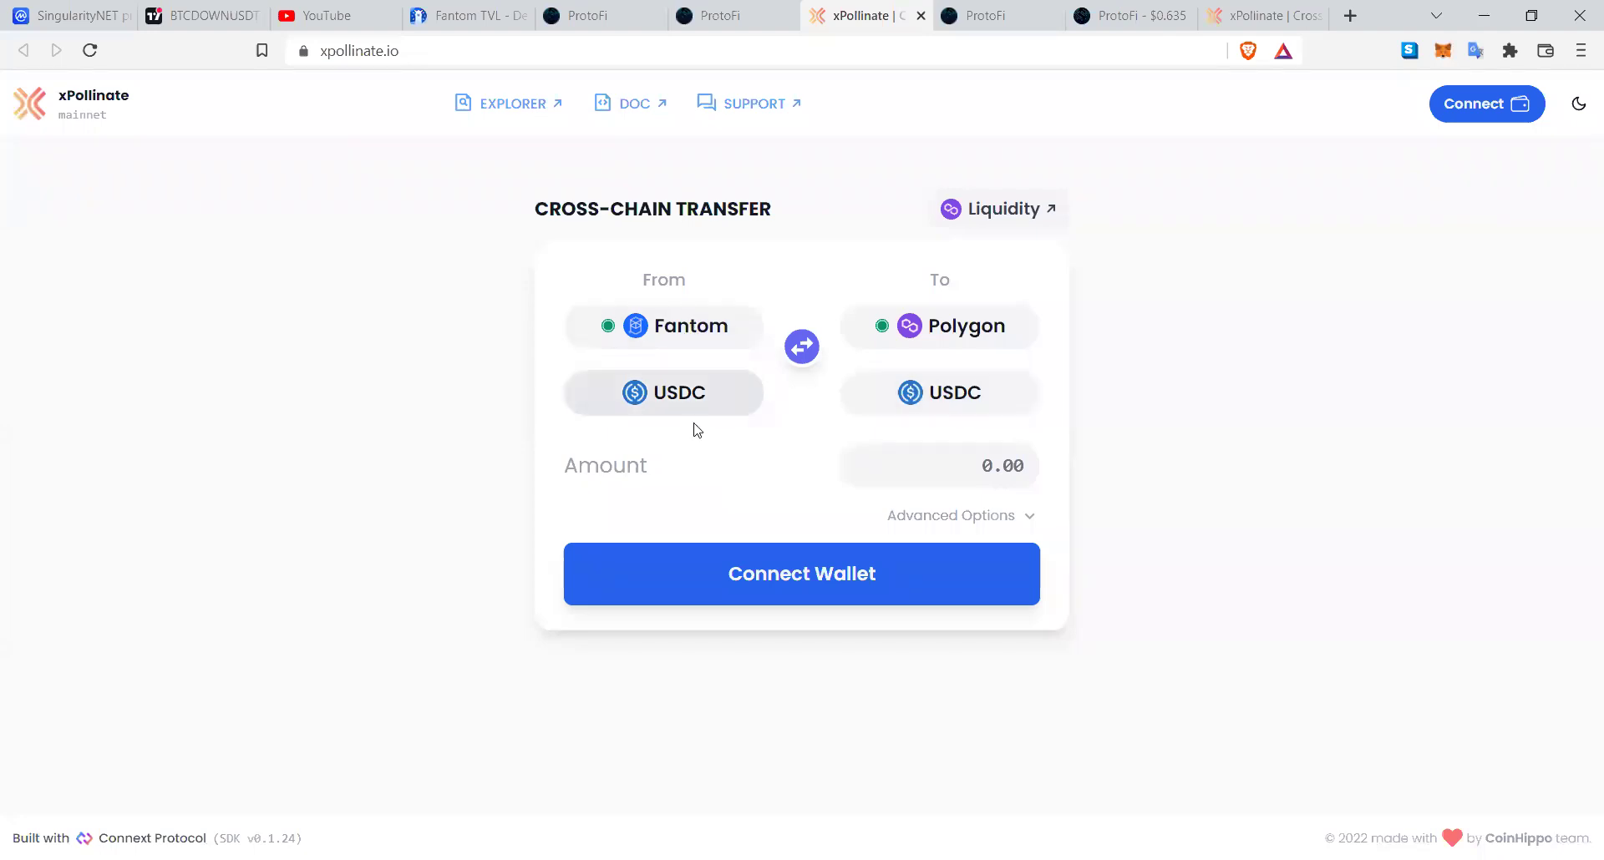
pyautogui.click(977, 335)
pyautogui.click(750, 376)
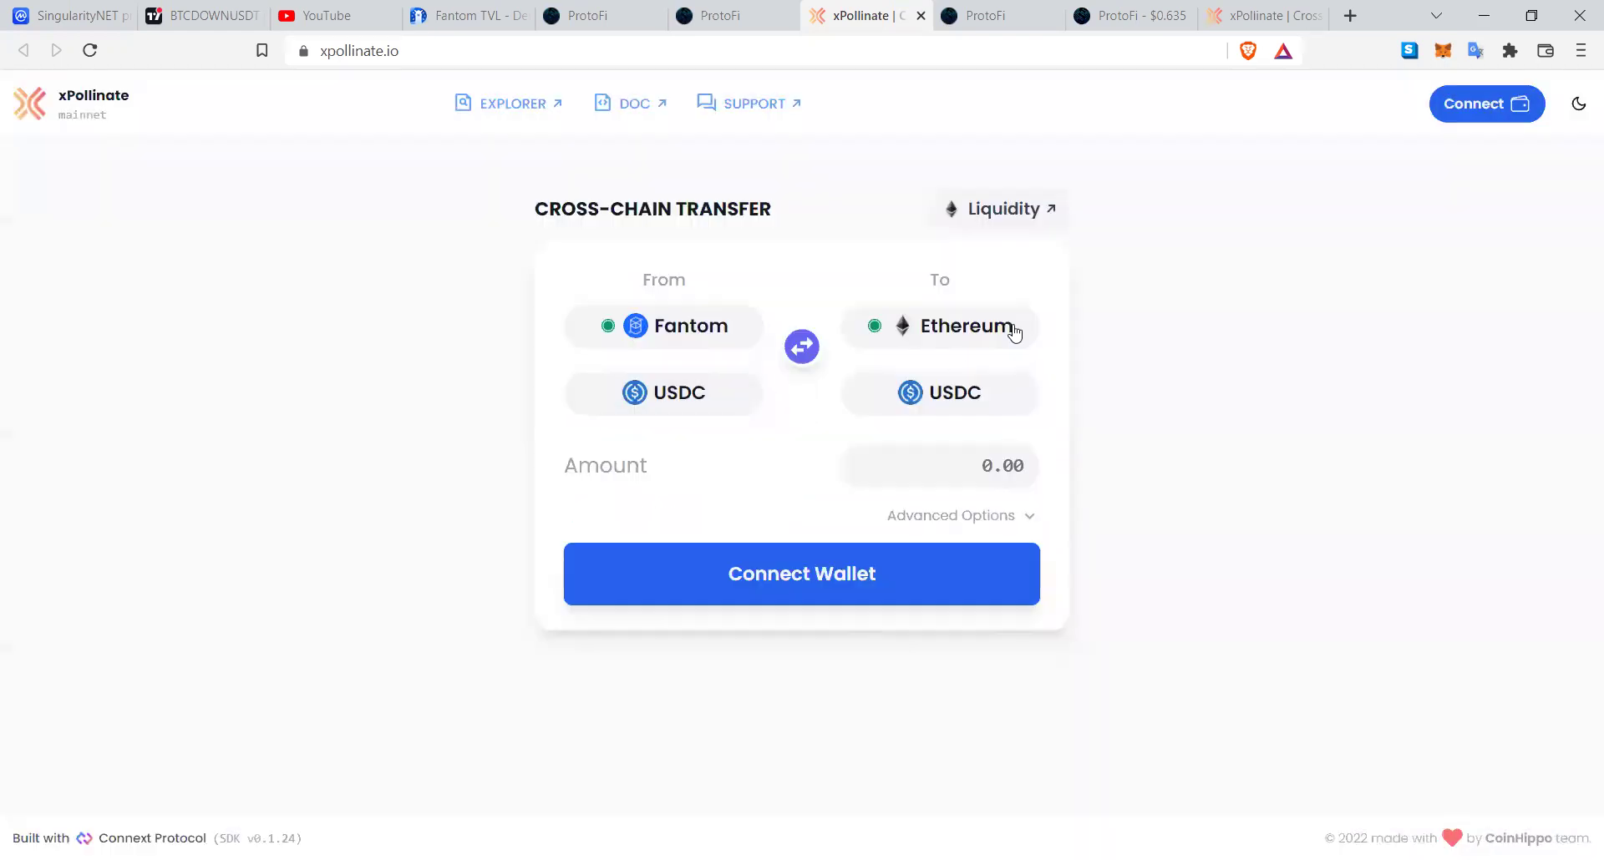